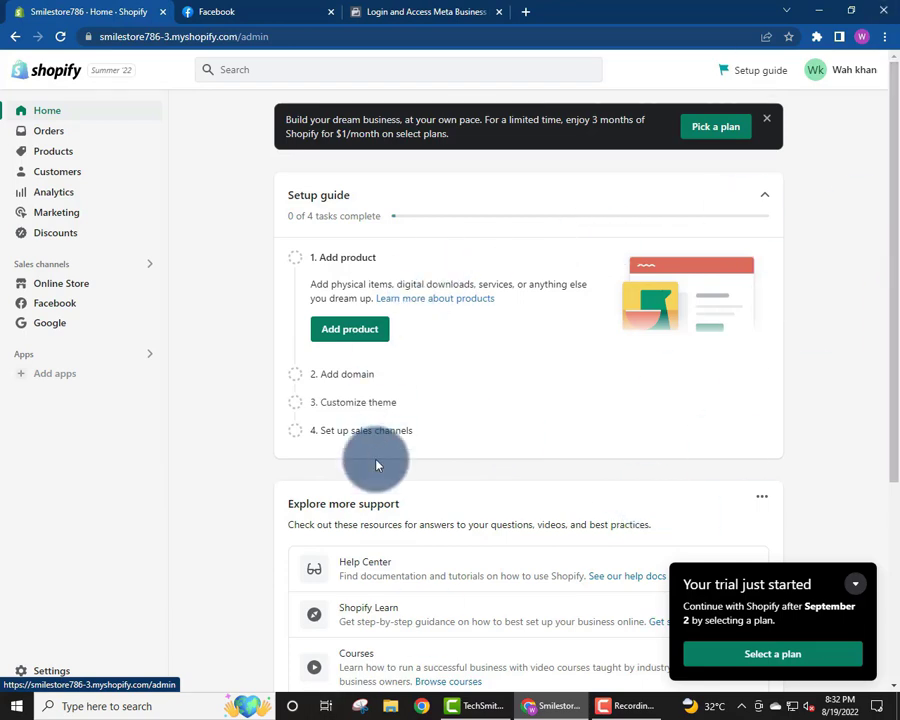
pyautogui.moveTo(887, 215)
pyautogui.mouseDown()
pyautogui.moveTo(884, 372)
pyautogui.moveTo(885, 205)
pyautogui.mouseUp()
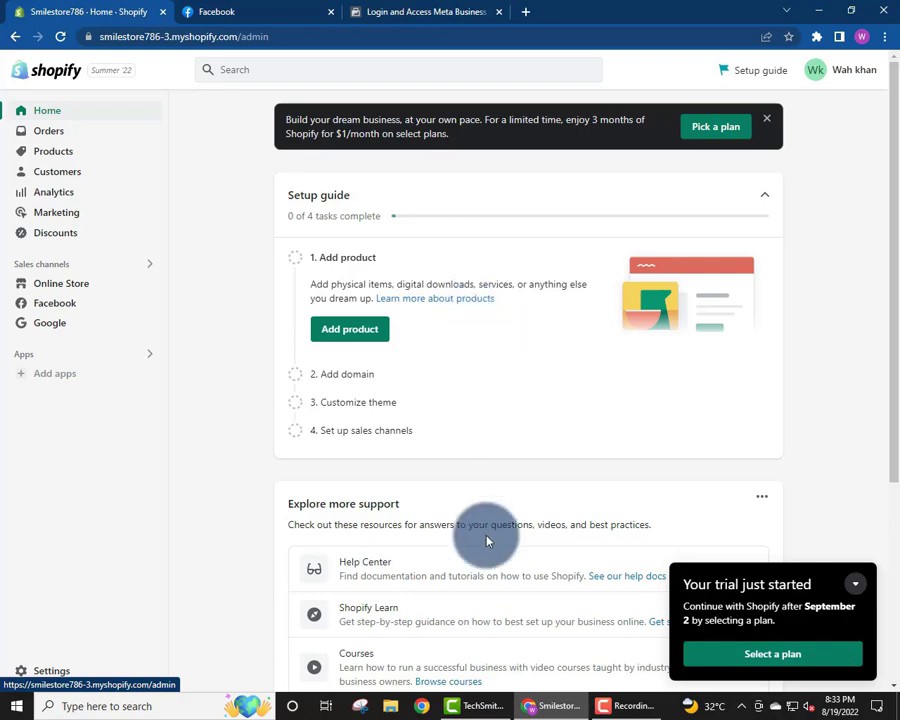
pyautogui.moveTo(886, 209); pyautogui.dragTo(871, 256)
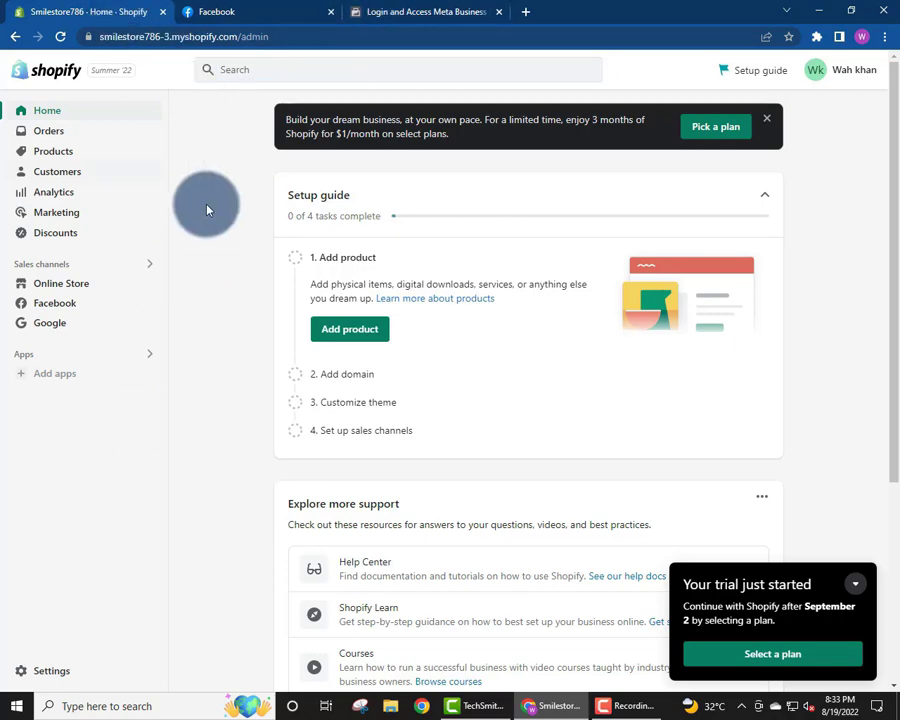
# Look over the logged-in Facebook home page and the Meta business tools start page
pyautogui.click(252, 9)
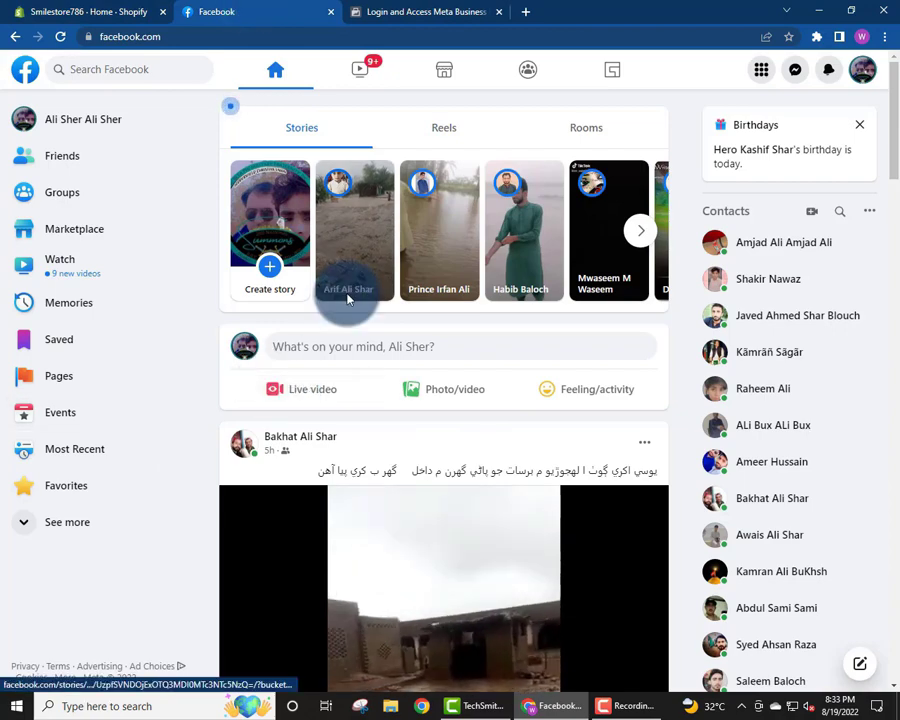
pyautogui.click(392, 6)
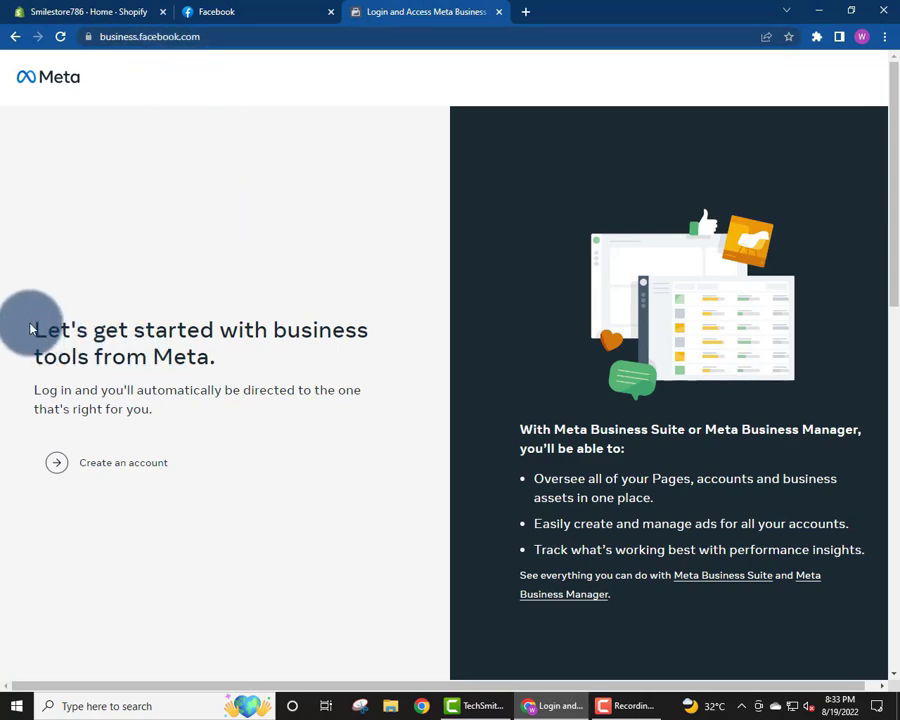
pyautogui.moveTo(30, 328); pyautogui.dragTo(185, 430)
pyautogui.click(190, 404)
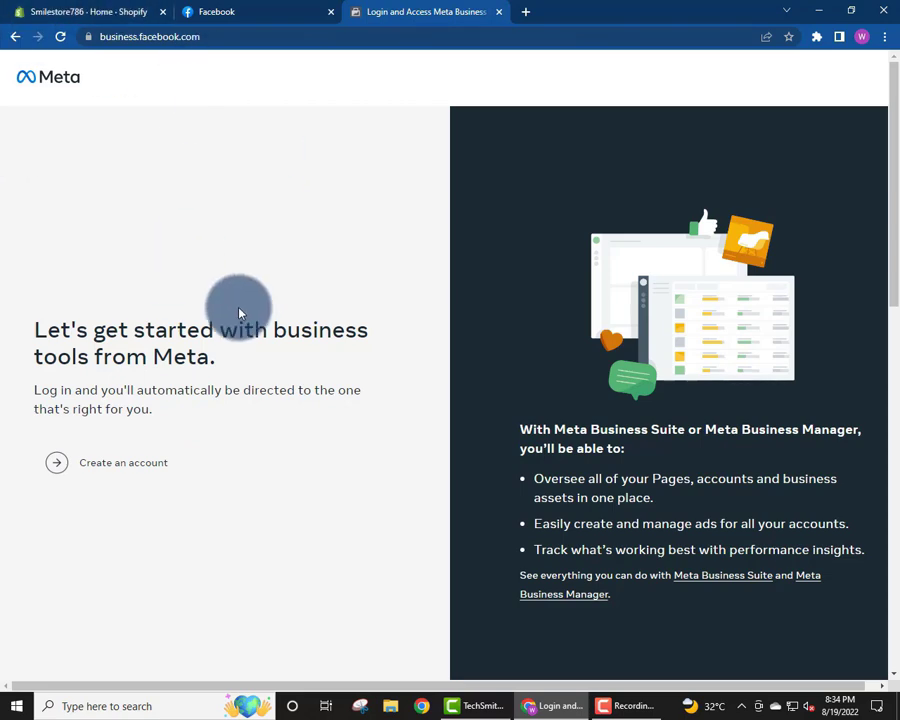
# Switch to the Shopify admin, open the Facebook sales channel and finish installing it by updating the channel
pyautogui.click(45, 10)
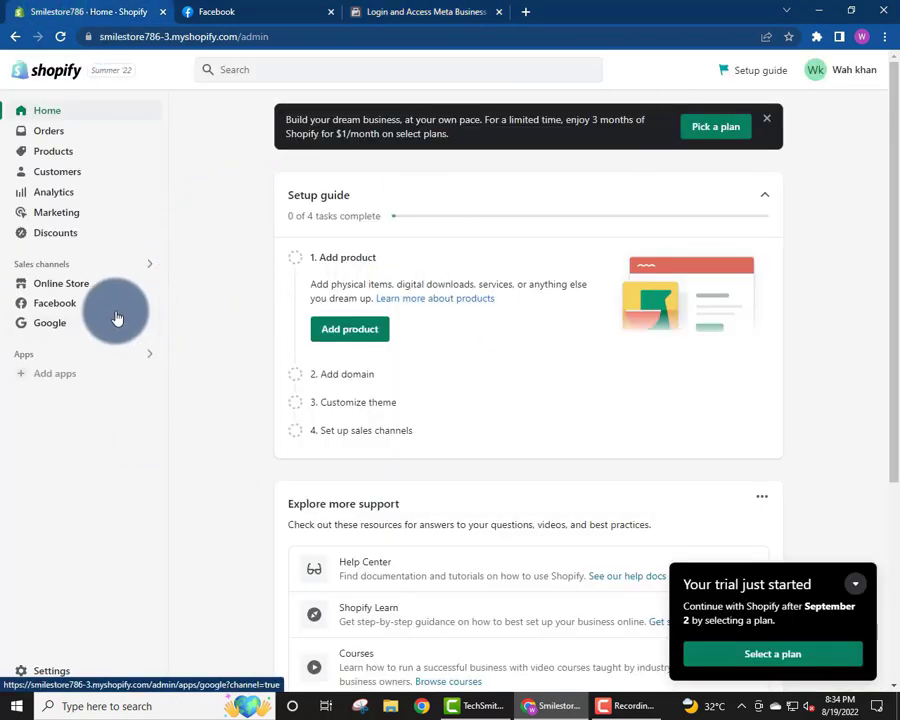
pyautogui.click(60, 304)
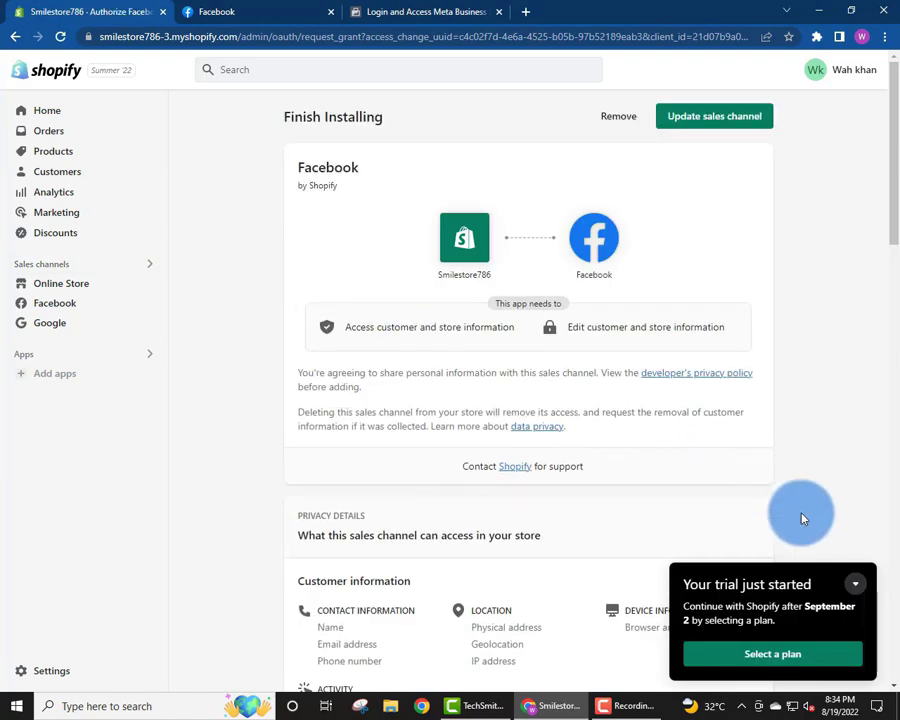
pyautogui.click(856, 588)
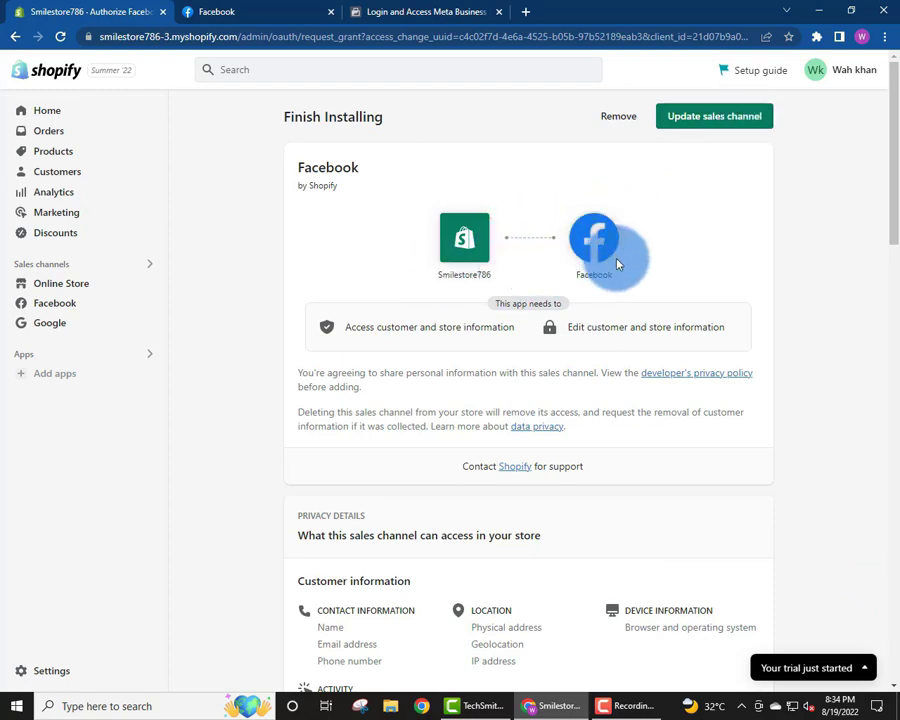
pyautogui.click(726, 118)
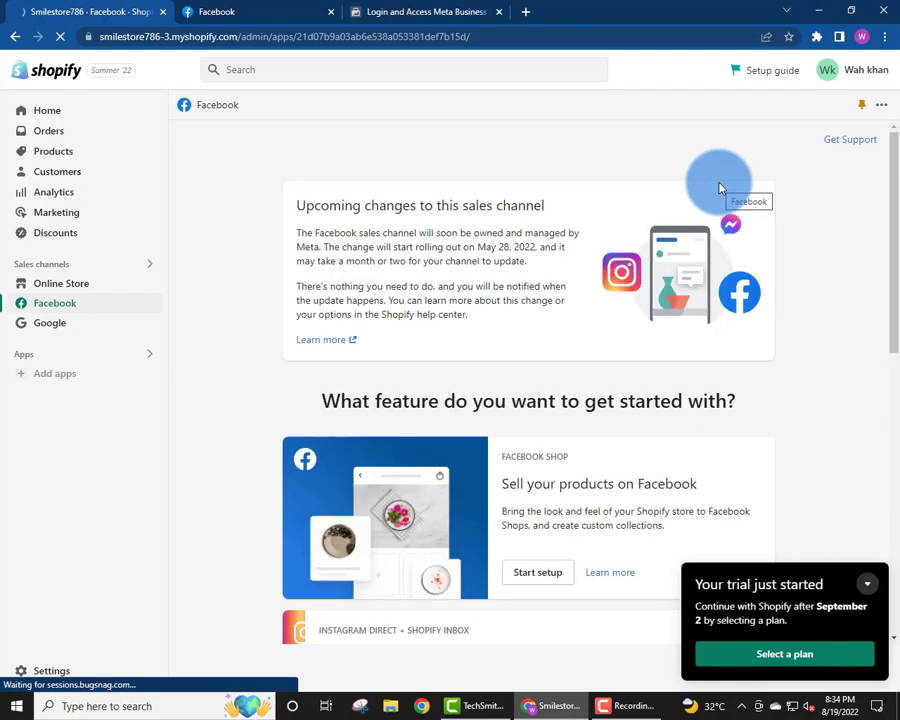
# Collapse the trial notice and review the Facebook channel's upcoming-changes notice and the features offered for setup
pyautogui.click(867, 583)
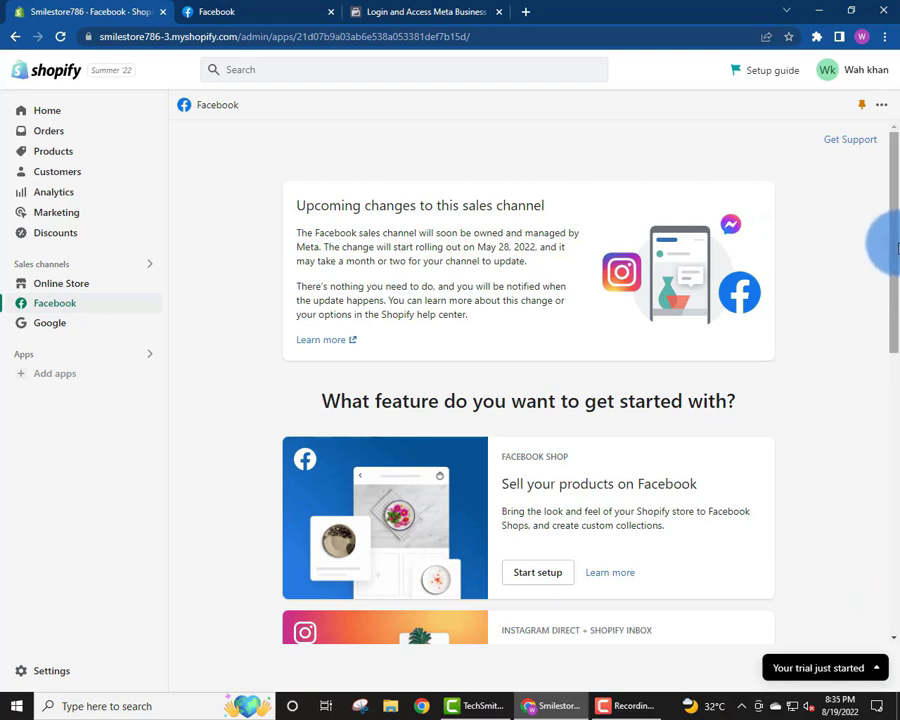
pyautogui.scroll(-4, 880, 297)
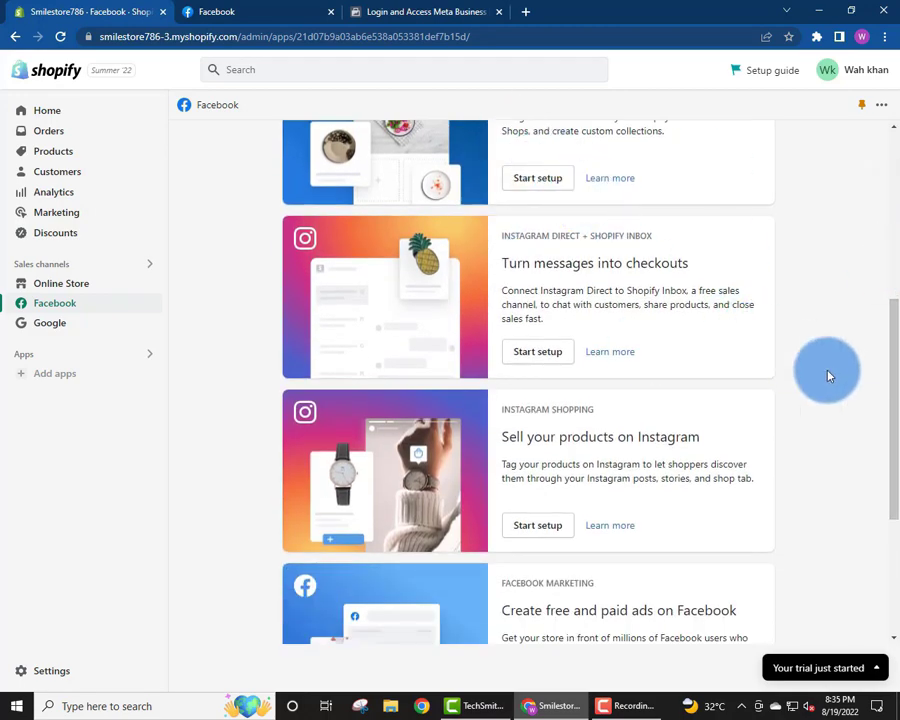
pyautogui.moveTo(885, 402); pyautogui.dragTo(893, 275)
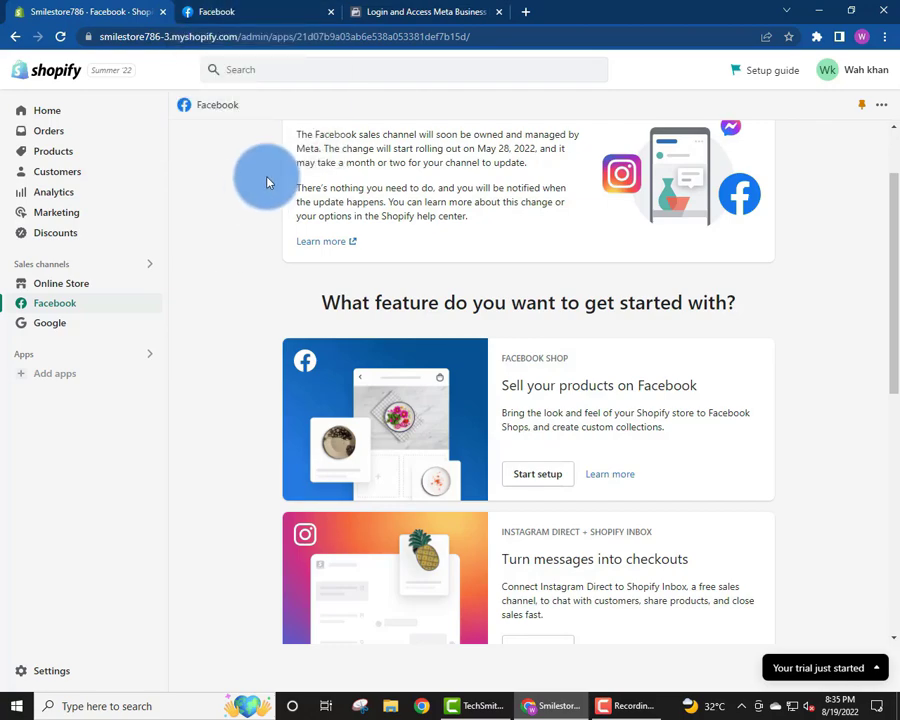
pyautogui.moveTo(298, 134); pyautogui.dragTo(472, 224)
pyautogui.click(472, 229)
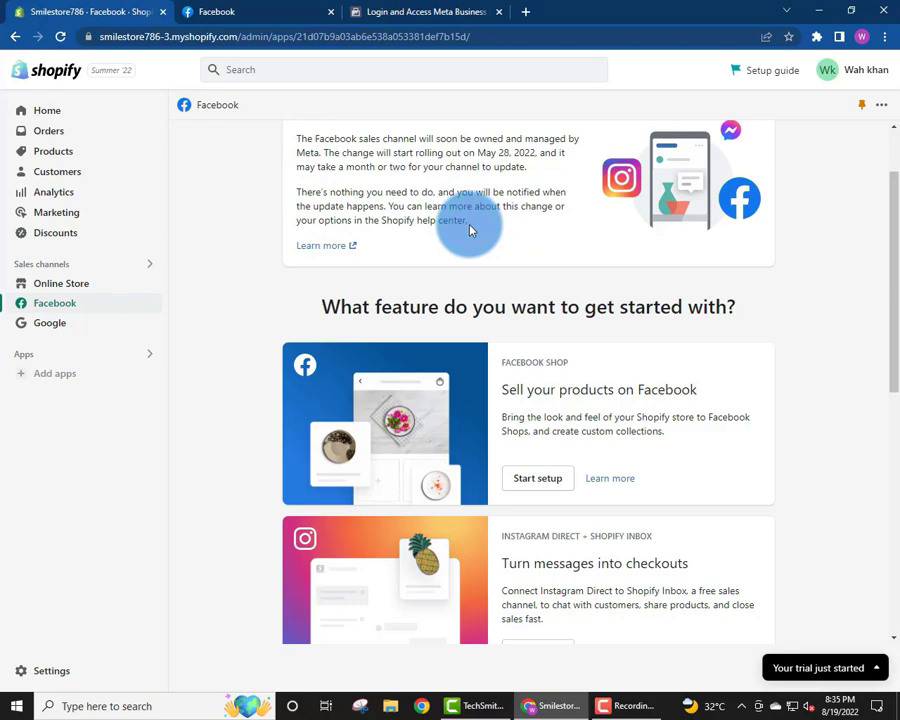
pyautogui.scroll(-3, 613, 430)
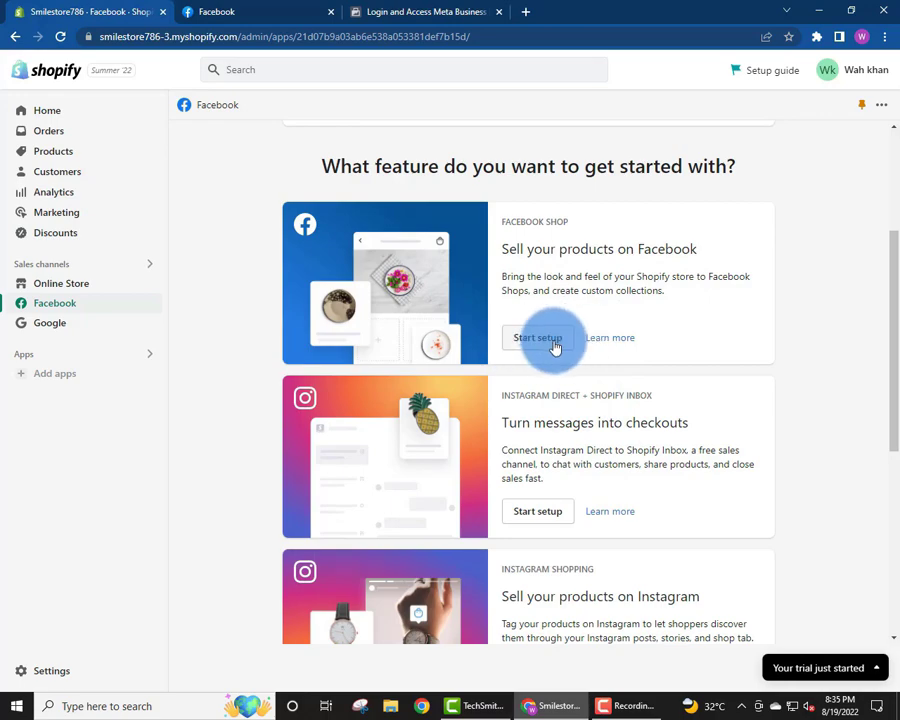
# Switch to the Meta business tools page and open the form for creating a Business Manager account
pyautogui.click(360, 11)
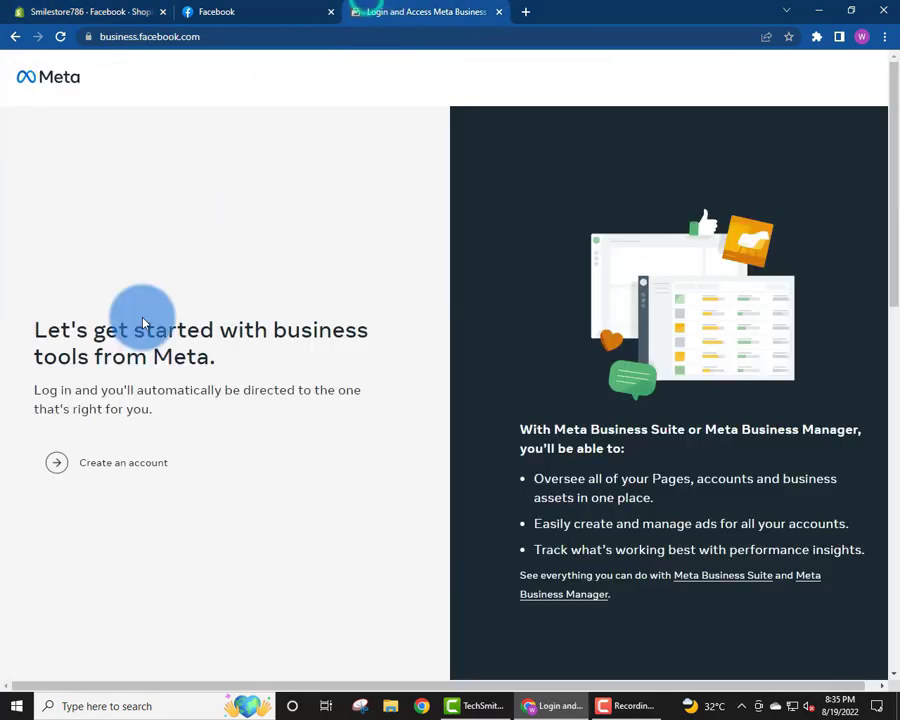
pyautogui.click(140, 460)
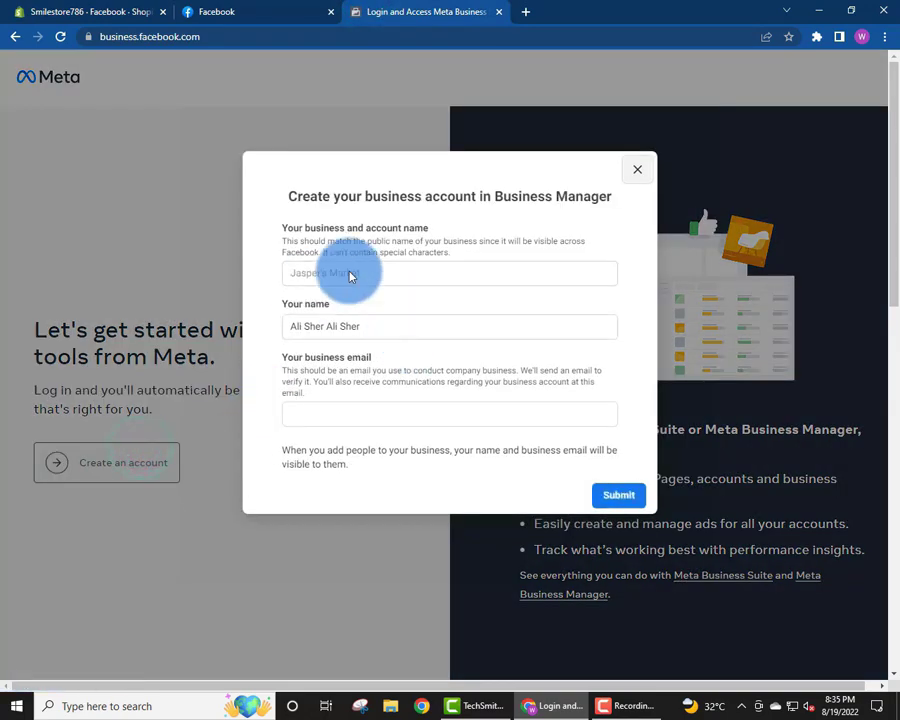
# Open the Gmail inbox in a new browser tab
pyautogui.click(290, 8)
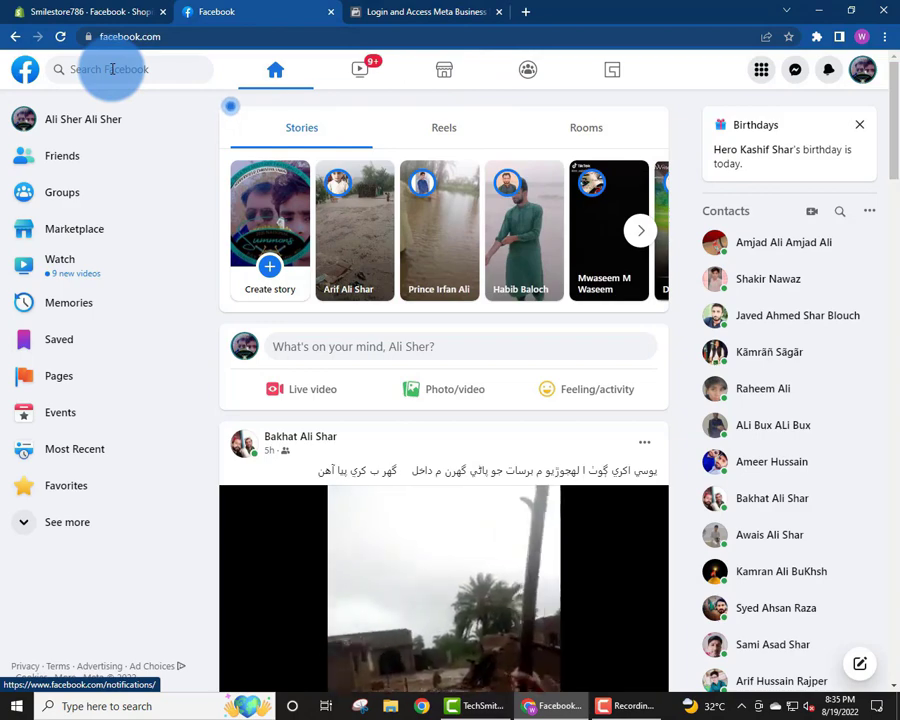
pyautogui.hotkey('ctrl', 't')
pyautogui.write('gmail')
pyautogui.press('Return')
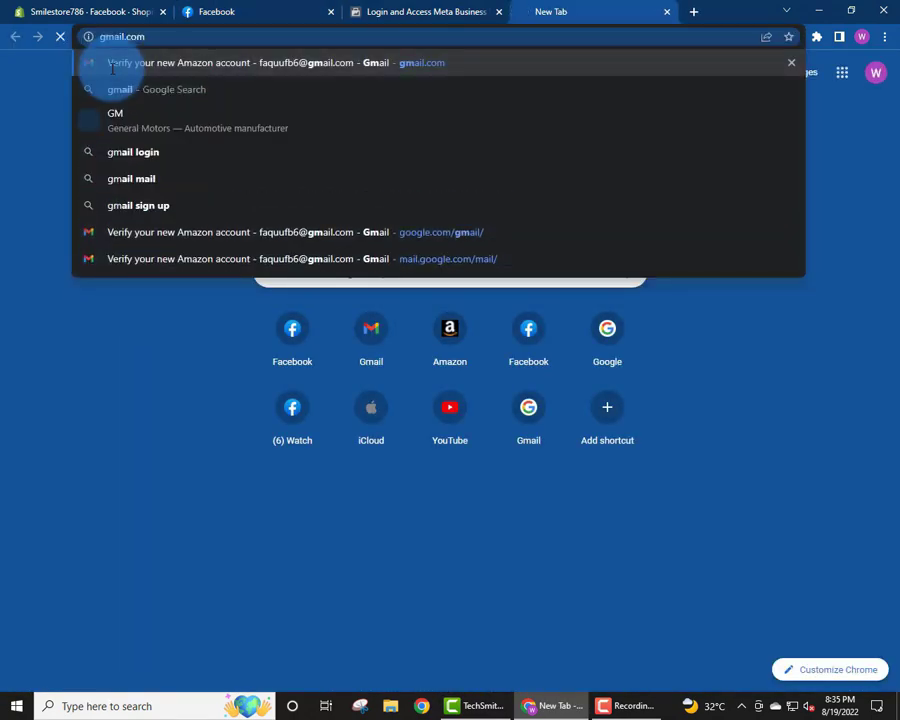
# Return to the Business Manager account form and enter Smile Store as the business and account name
pyautogui.click(460, 11)
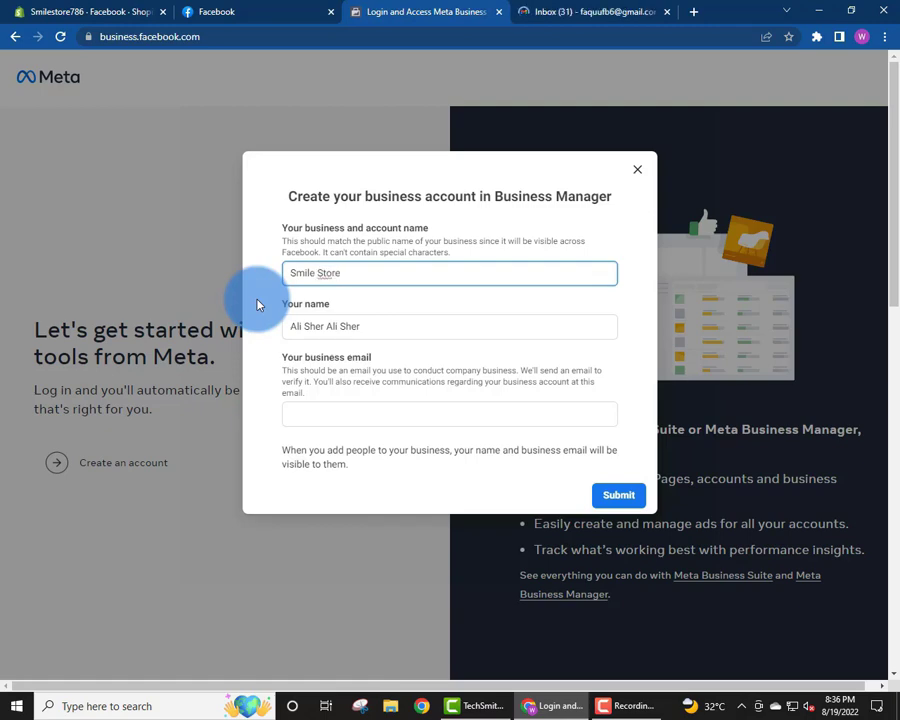
pyautogui.moveTo(277, 355); pyautogui.dragTo(321, 399)
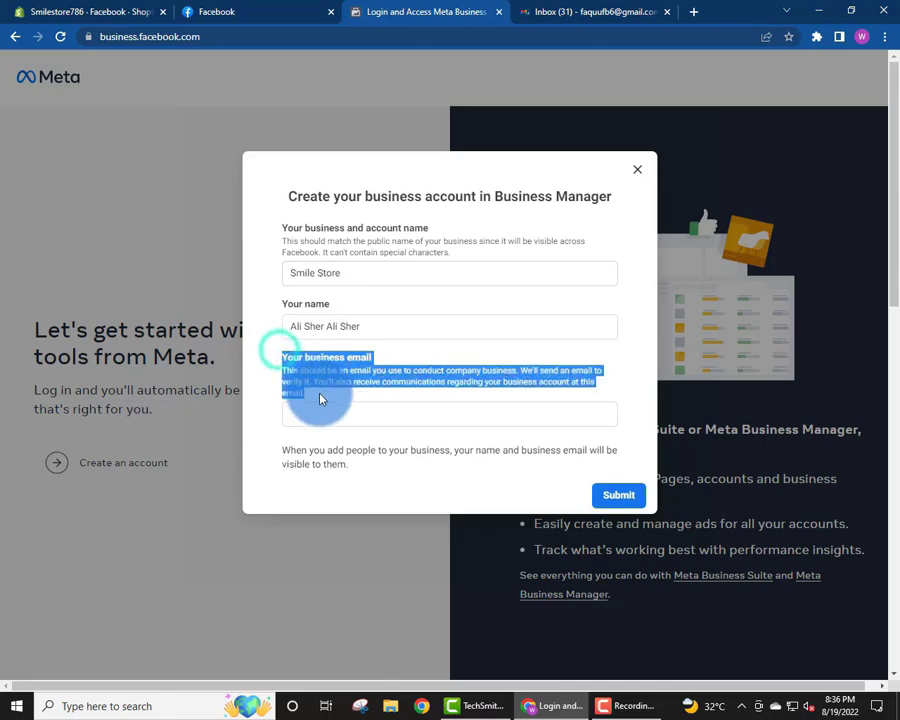
pyautogui.click(318, 393)
pyautogui.click(297, 10)
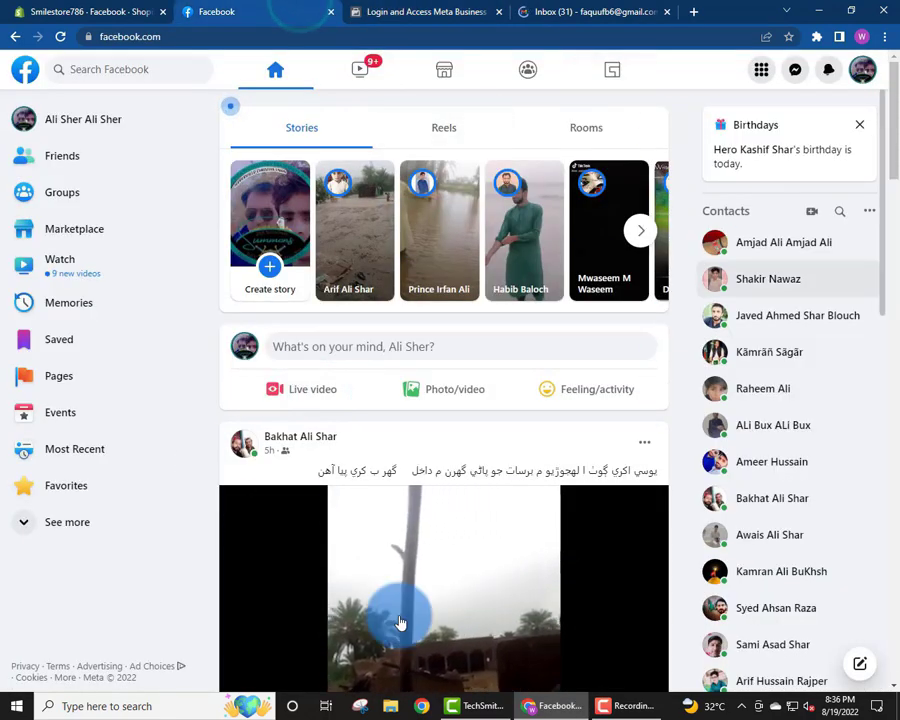
pyautogui.click(438, 8)
pyautogui.click(338, 10)
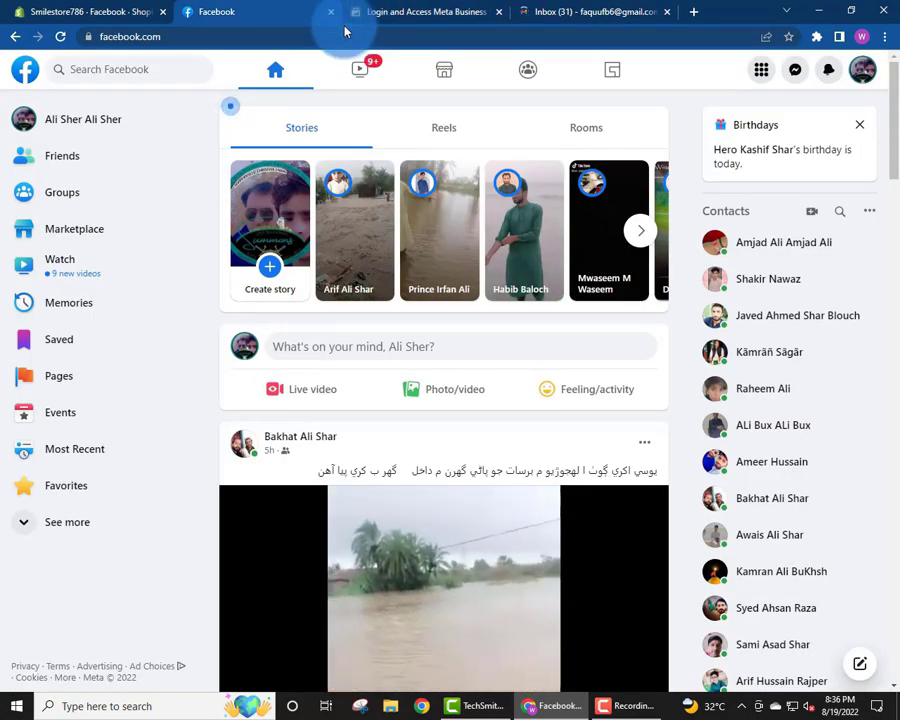
pyautogui.click(372, 12)
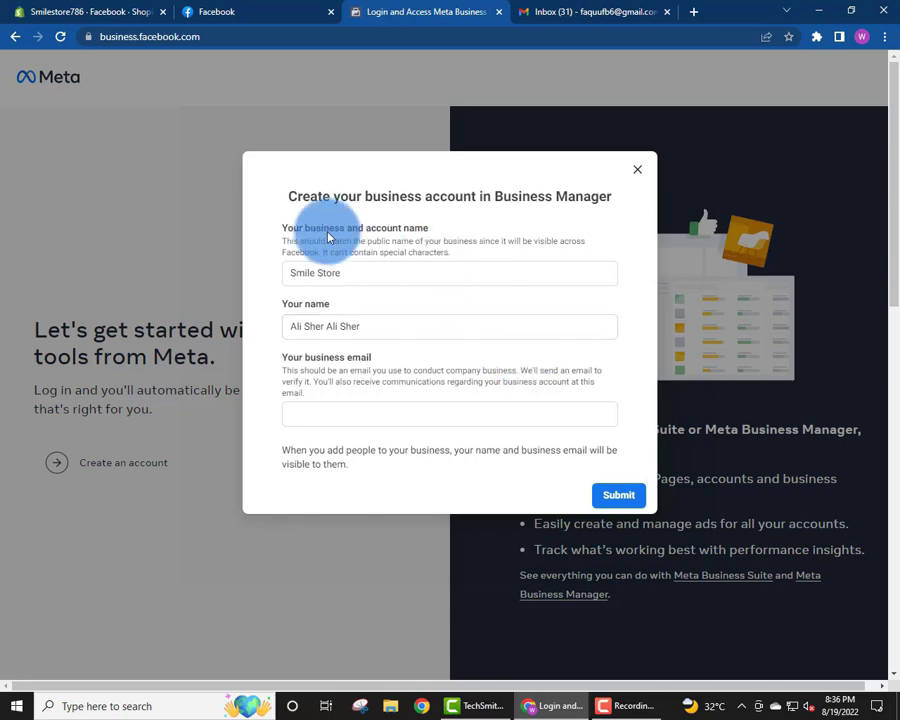
pyautogui.moveTo(291, 191); pyautogui.dragTo(527, 383)
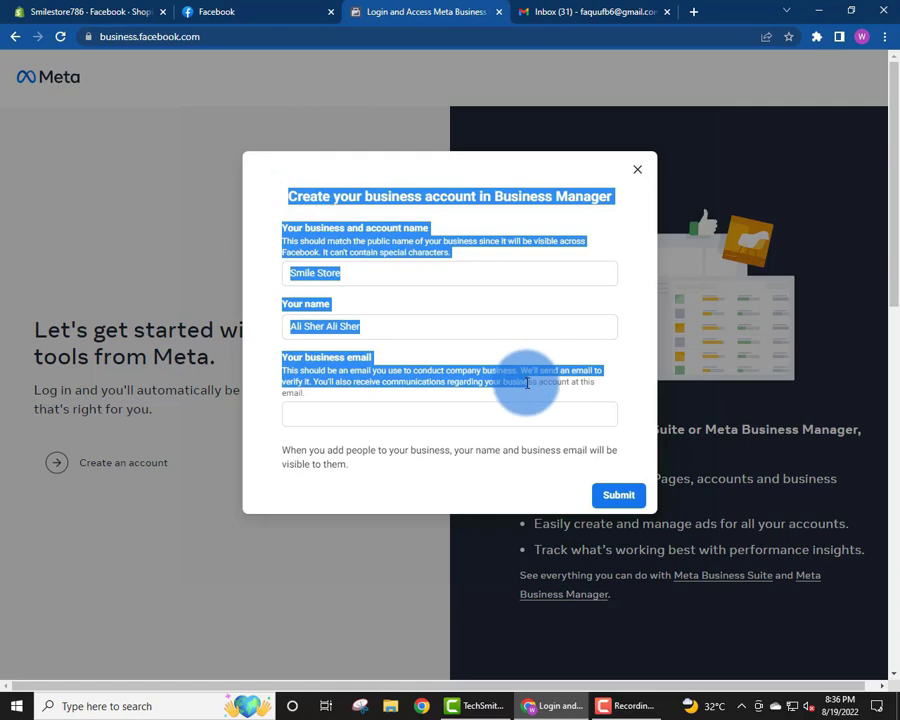
pyautogui.click(362, 466)
# Copy the signed-in account's email address from the Gmail account details
pyautogui.click(525, 11)
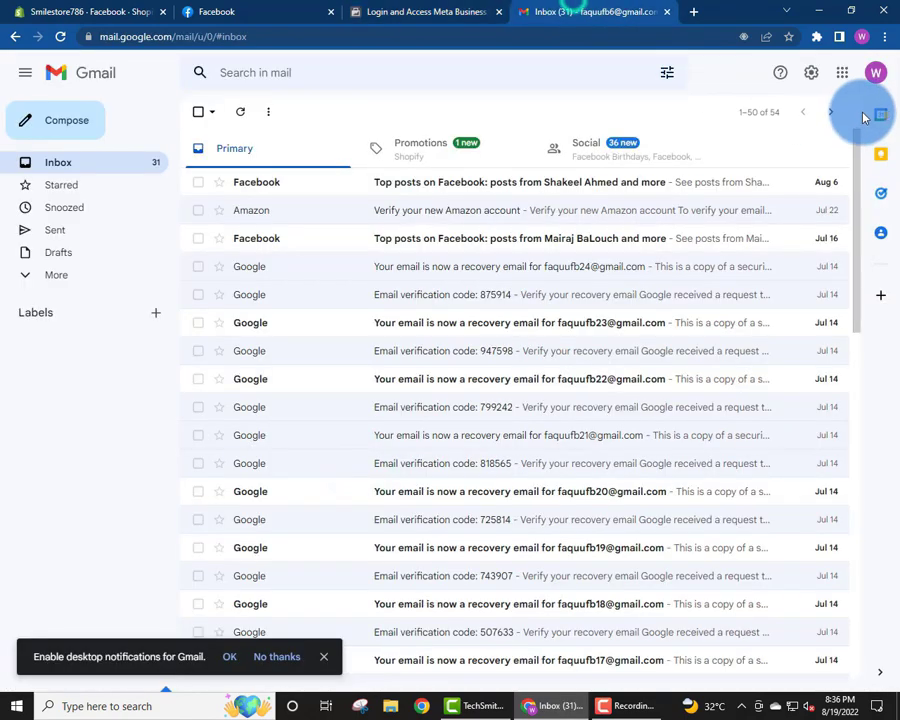
pyautogui.click(876, 73)
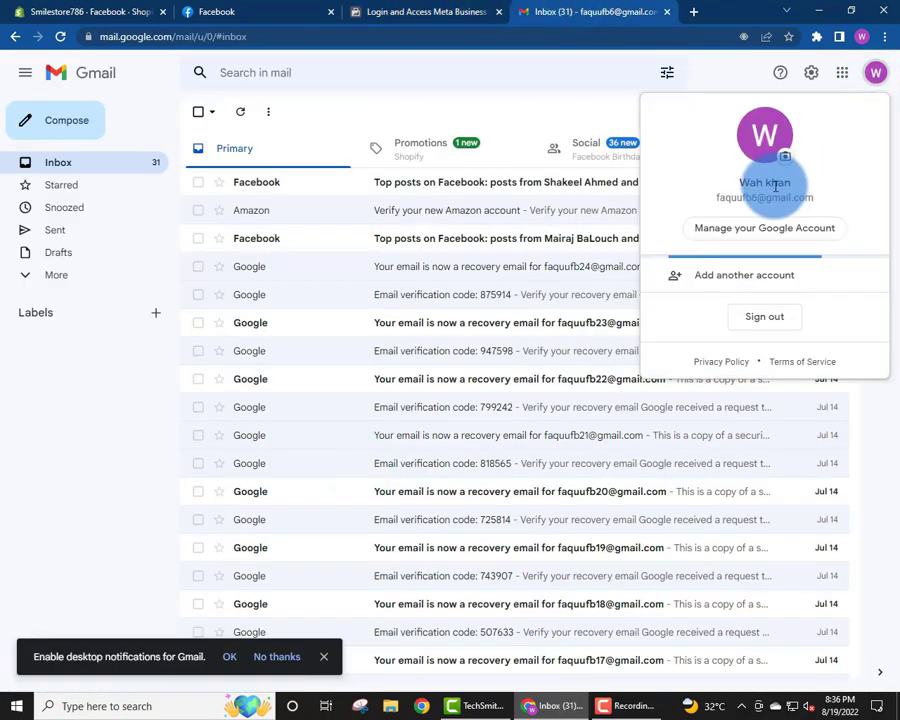
pyautogui.tripleClick(764, 198)
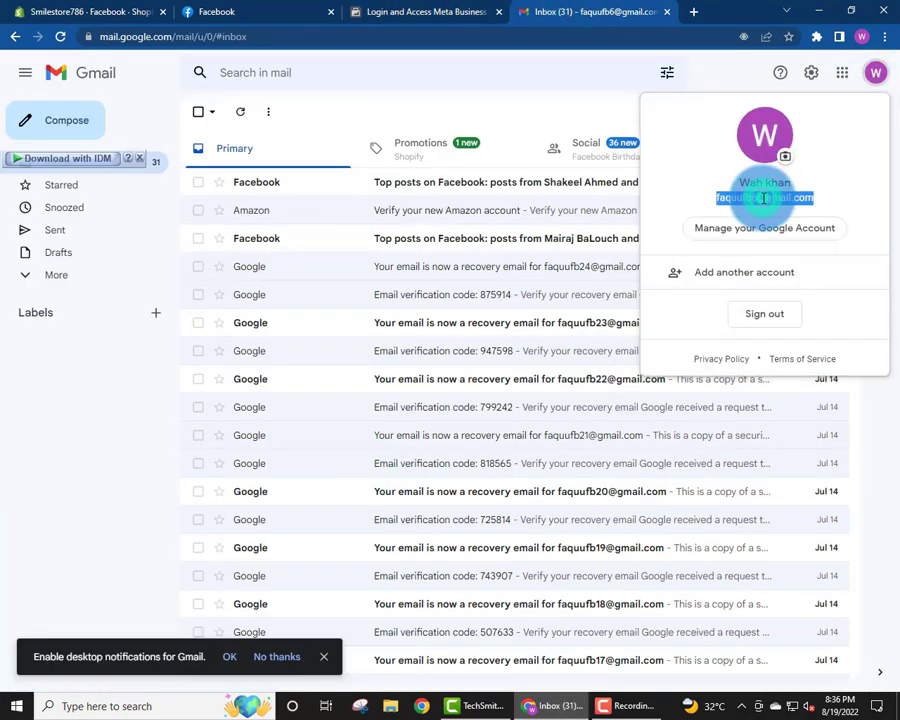
pyautogui.rightClick(763, 198)
pyautogui.click(774, 212)
# Paste the copied address as the business email in the Business Manager form, submit it and dismiss the confirmation
pyautogui.click(380, 12)
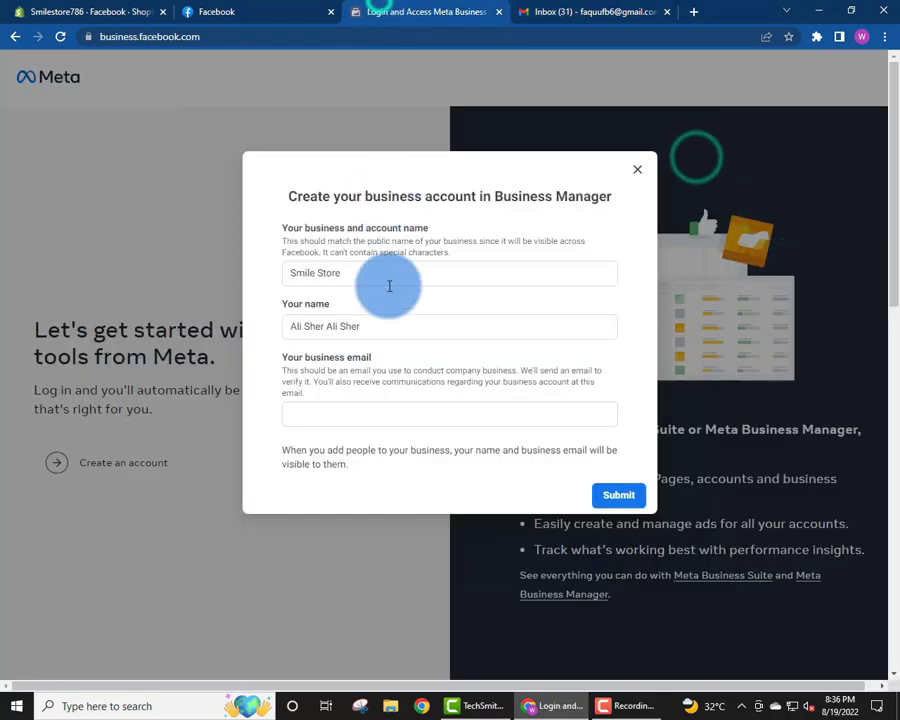
pyautogui.rightClick(368, 415)
pyautogui.click(313, 496)
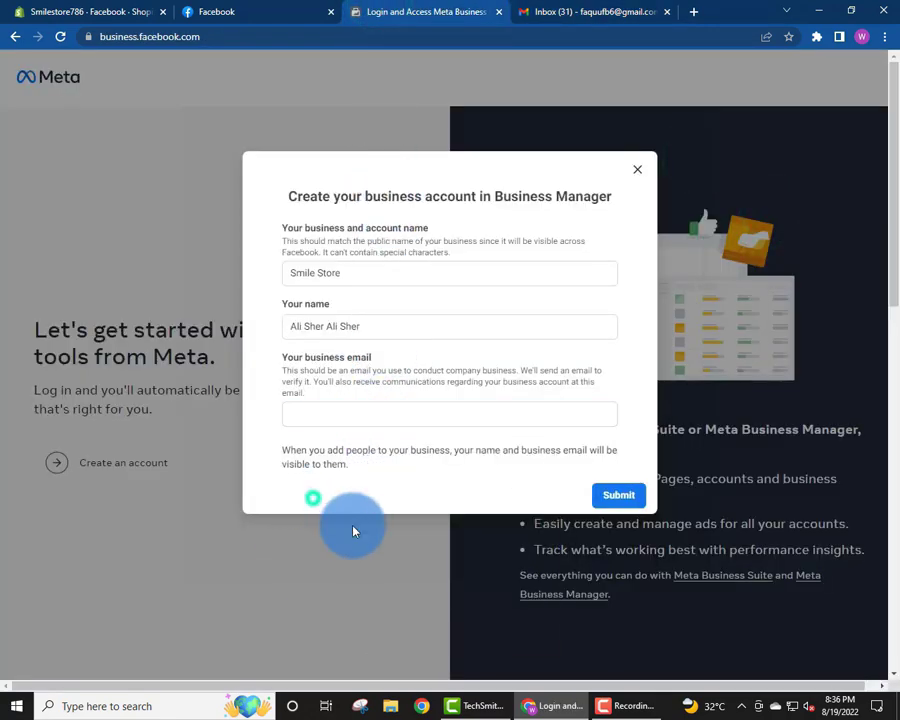
pyautogui.rightClick(351, 427)
pyautogui.rightClick(351, 413)
pyautogui.click(409, 521)
pyautogui.click(619, 494)
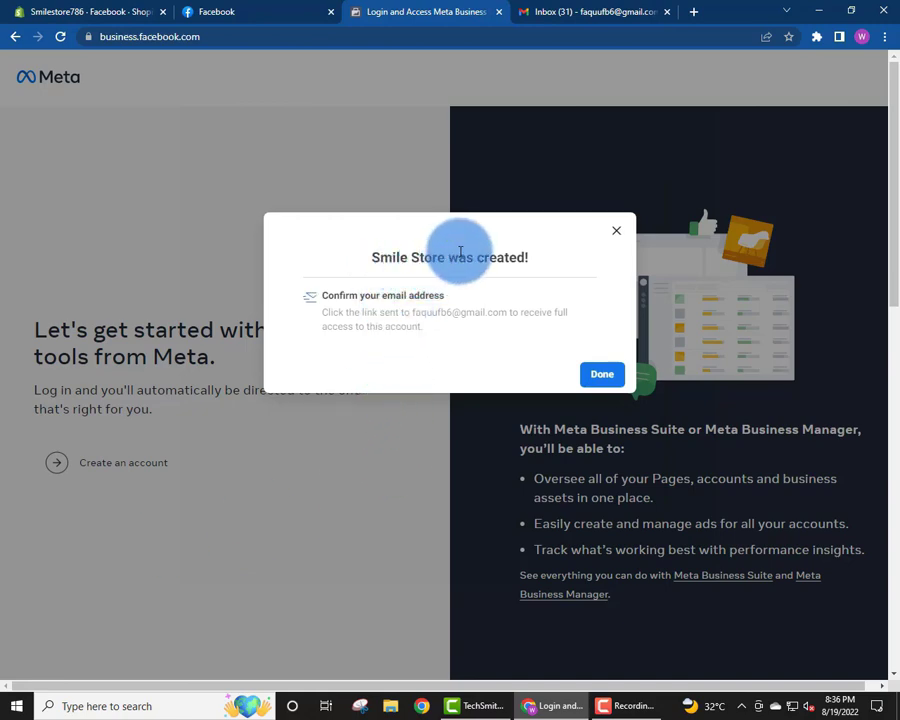
pyautogui.click(595, 373)
# Open Facebook's "Confirm your business email address" message from the Social category in Gmail
pyautogui.click(590, 11)
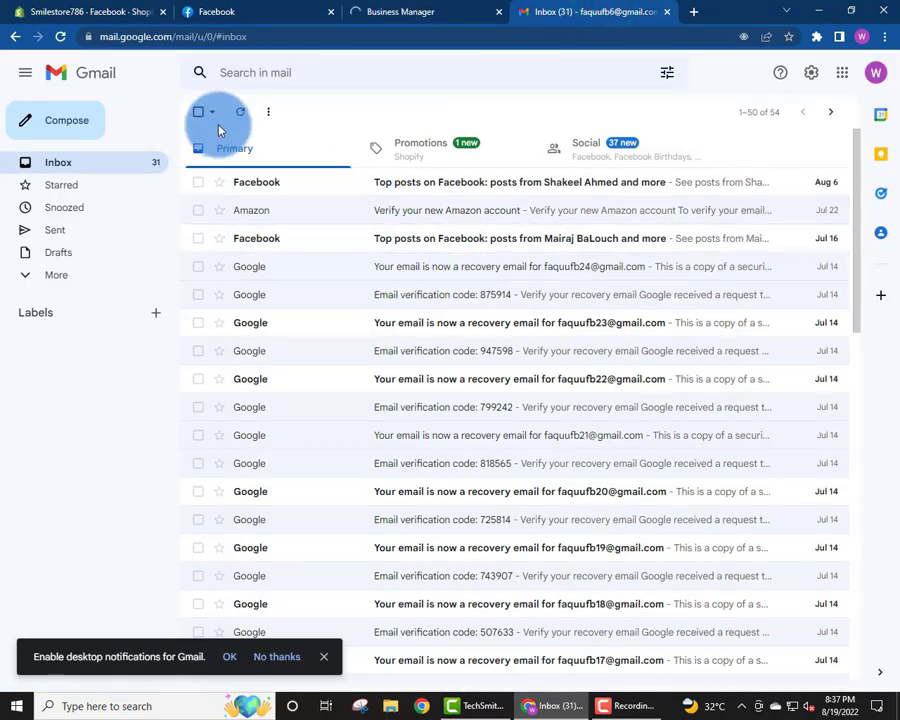
pyautogui.click(394, 11)
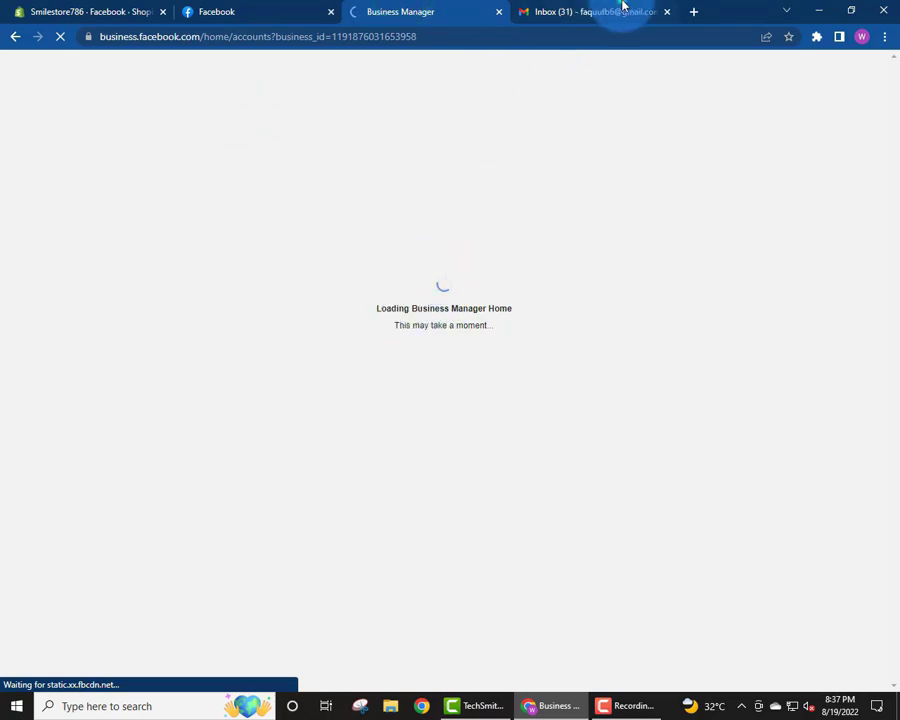
pyautogui.click(620, 9)
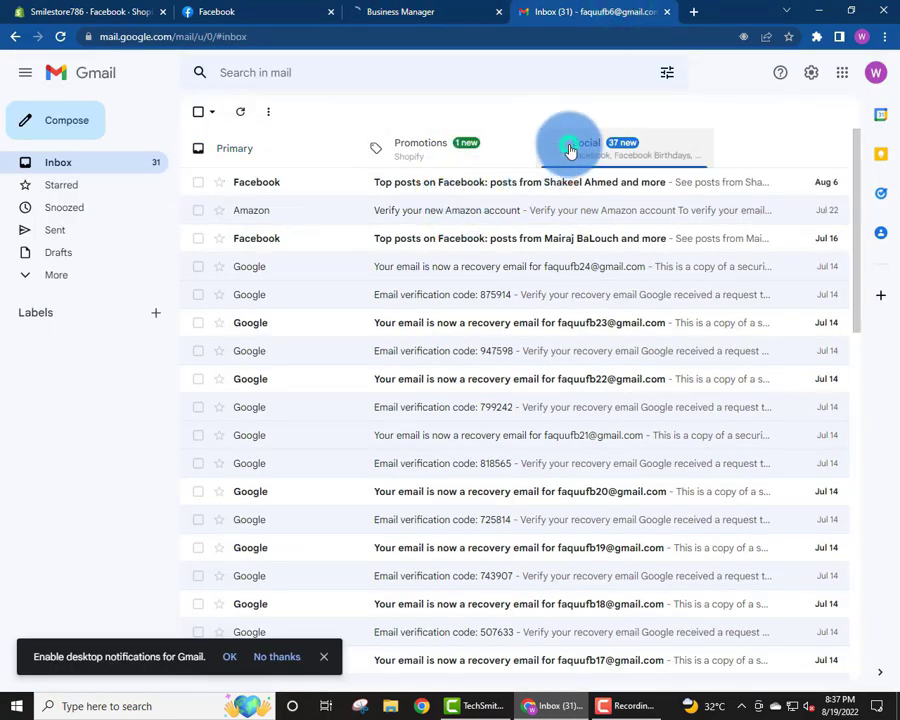
pyautogui.click(572, 152)
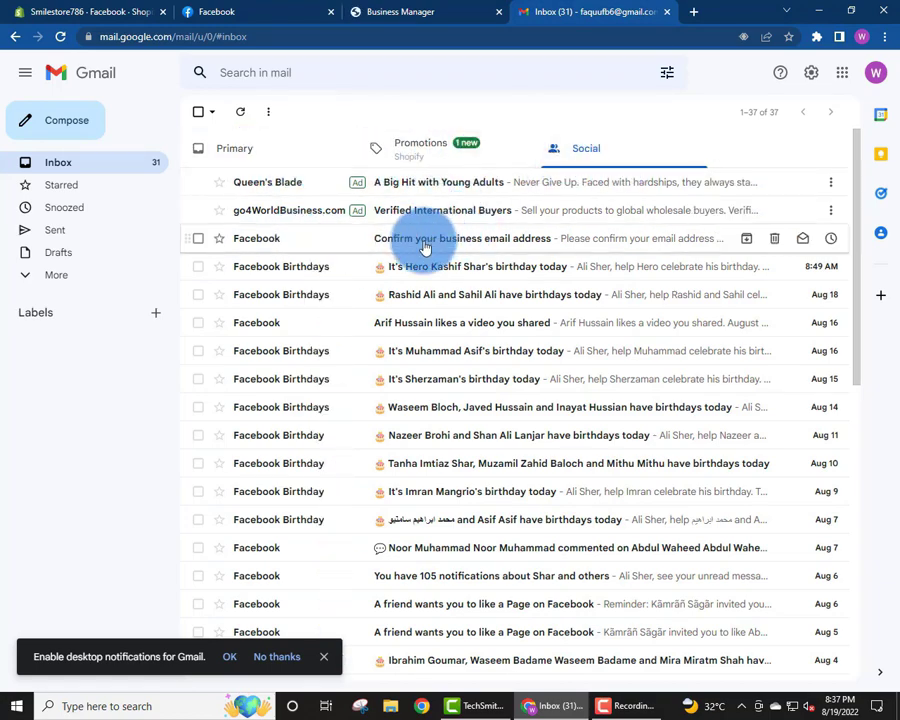
pyautogui.click(474, 249)
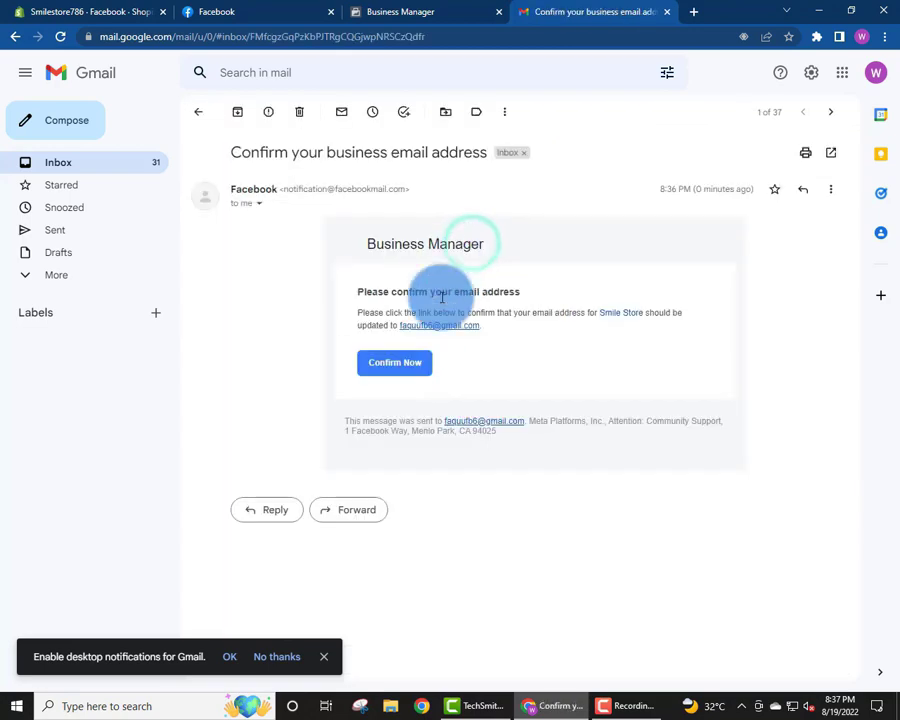
# Confirm the business email address from Facebook's message, put off the account-access introduction and close the Business Manager home page
pyautogui.click(398, 364)
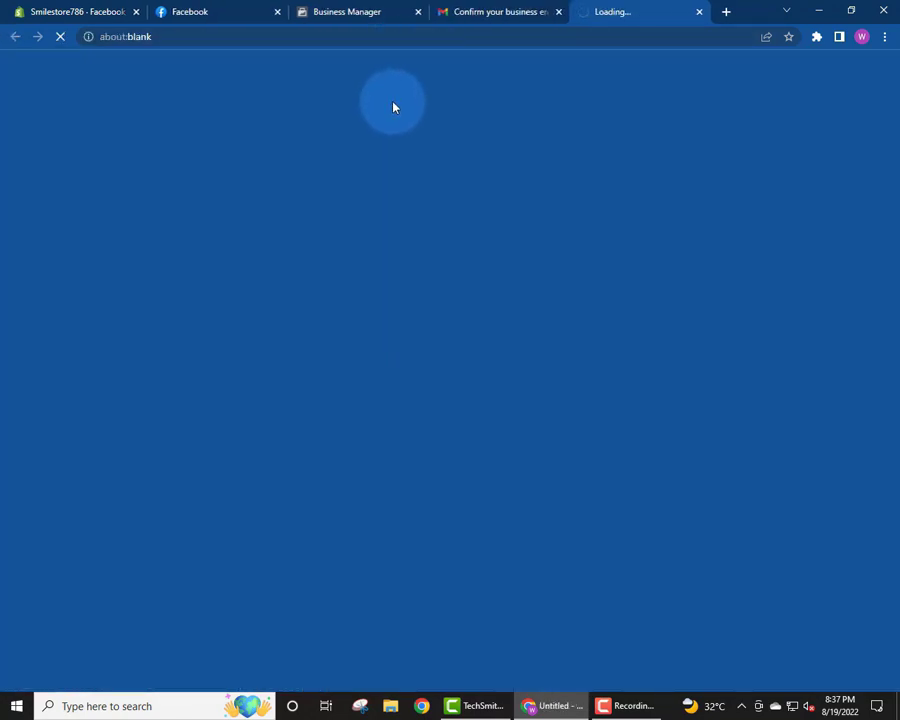
pyautogui.click(372, 12)
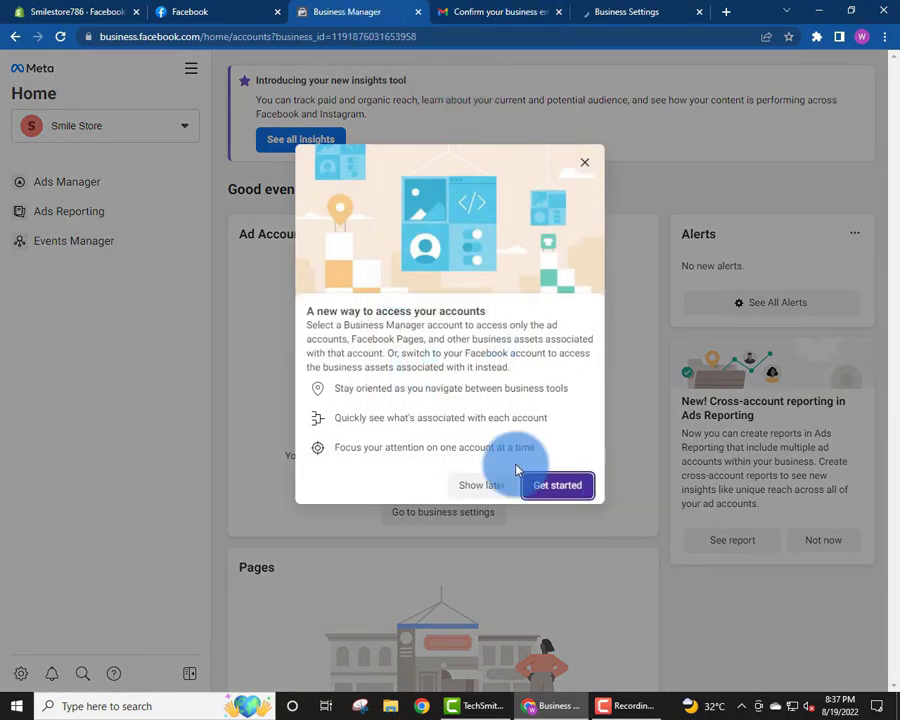
pyautogui.click(482, 485)
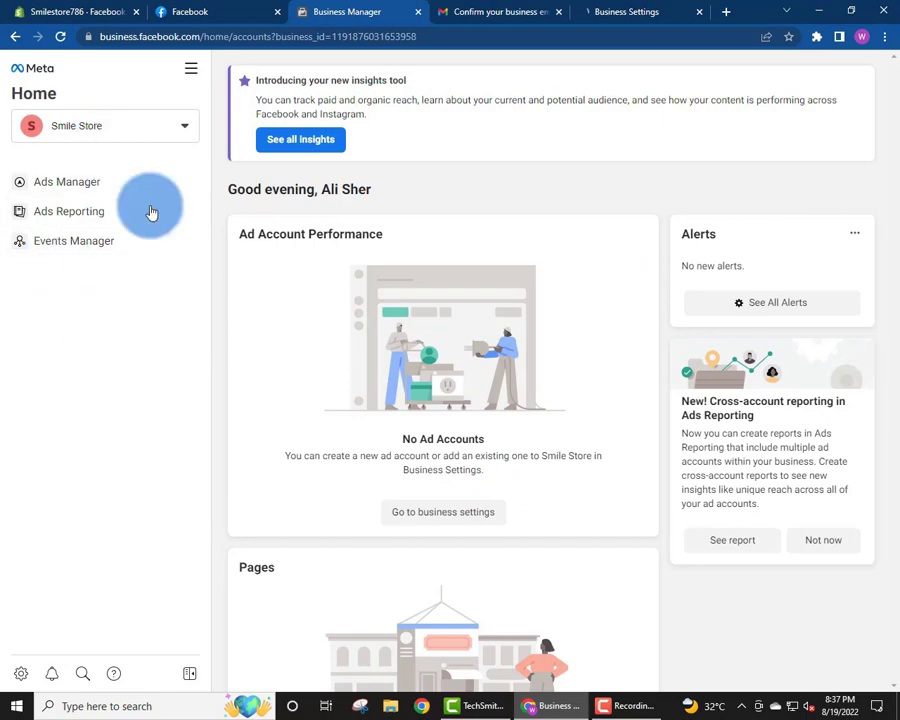
pyautogui.click(626, 11)
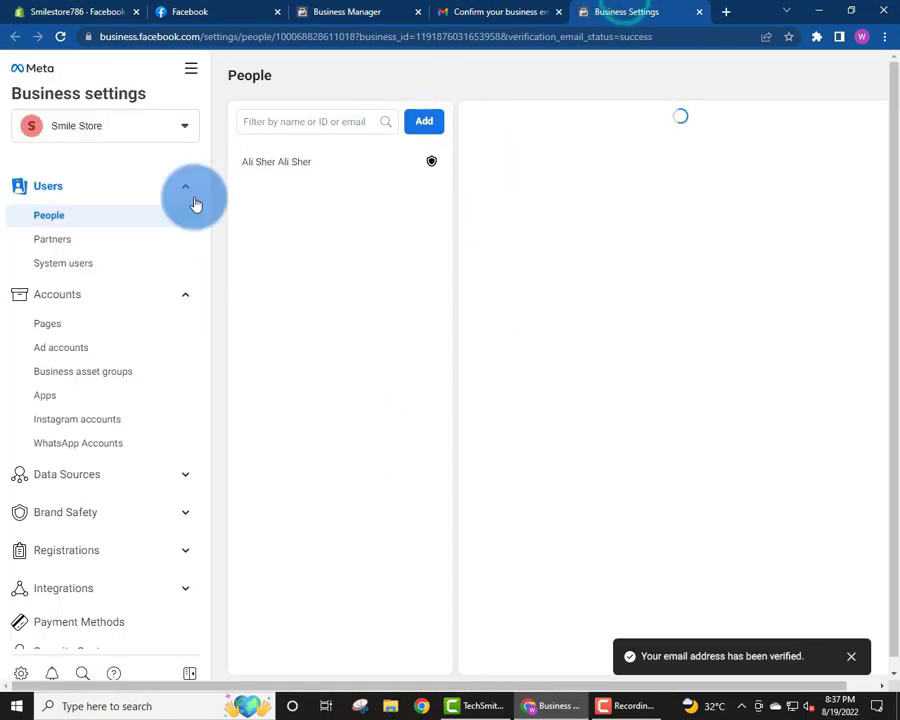
pyautogui.click(417, 13)
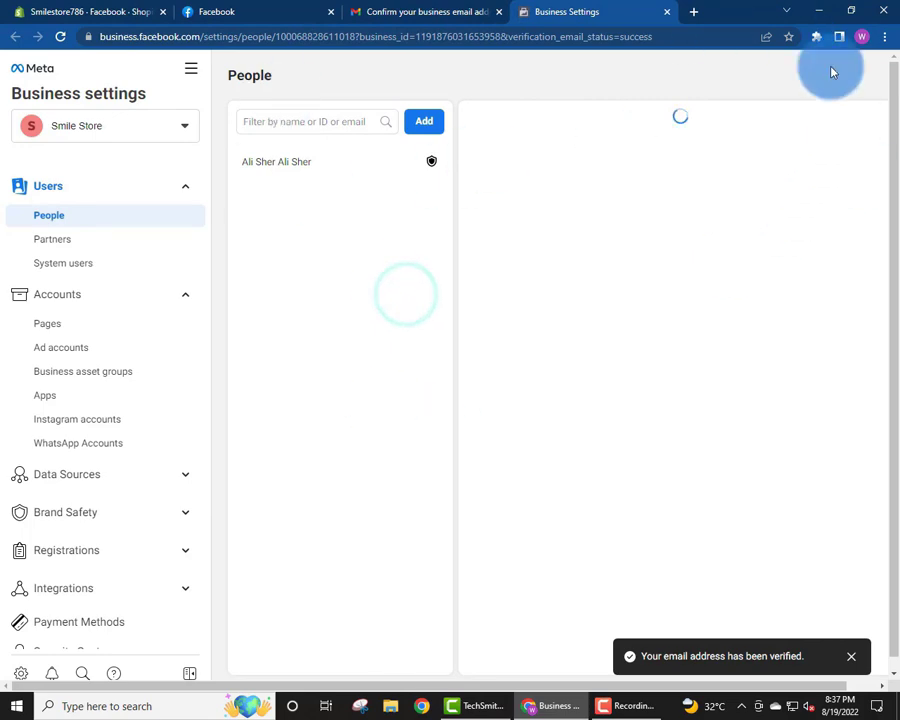
# Open the listed person's details in the People section of Business Settings
pyautogui.moveTo(896, 324); pyautogui.dragTo(591, 291)
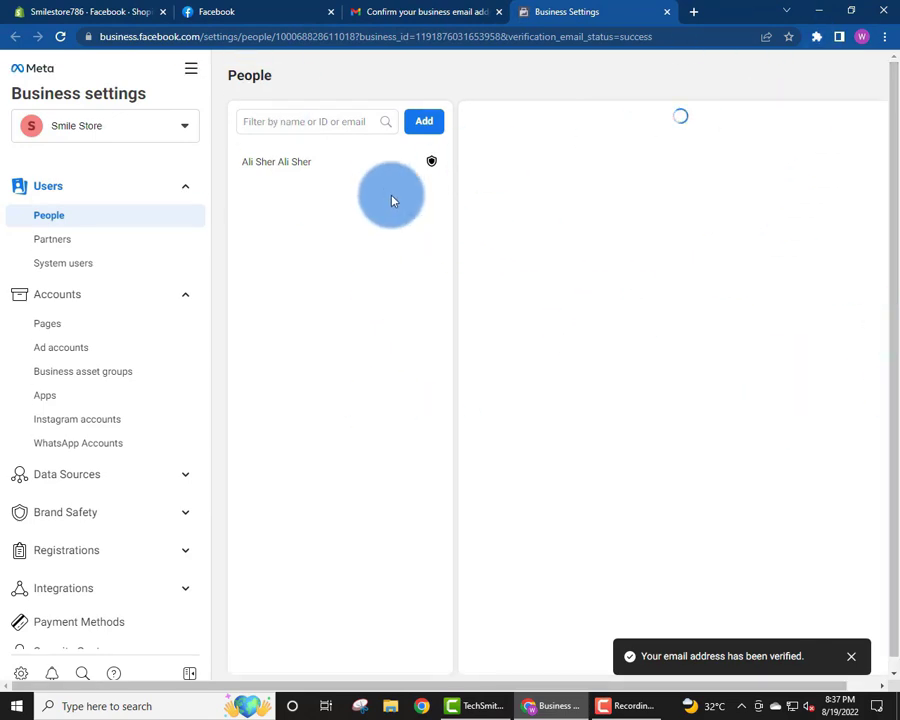
pyautogui.click(310, 161)
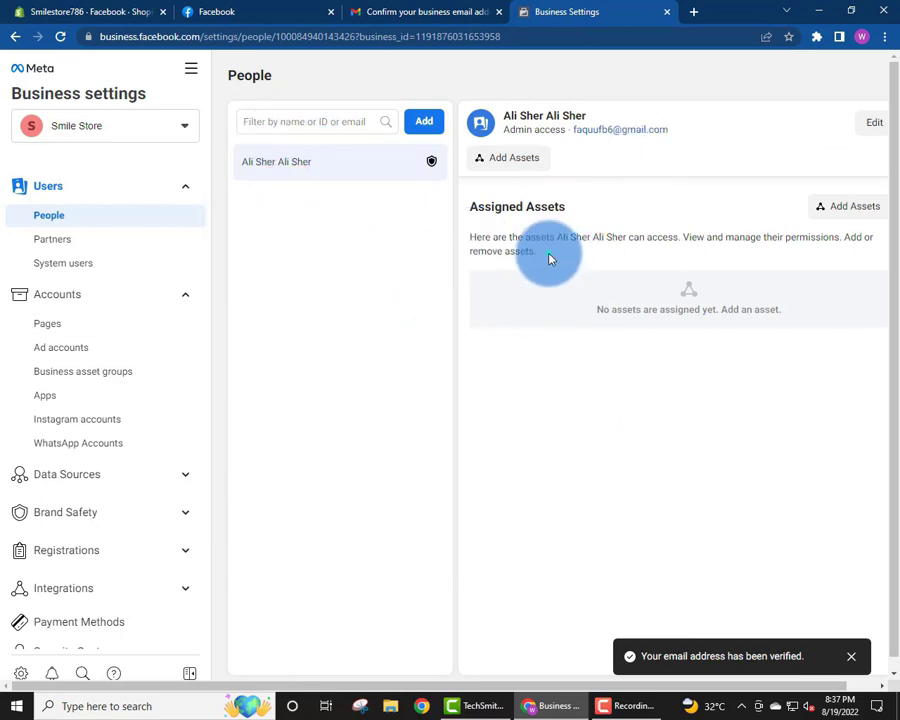
pyautogui.moveTo(547, 253); pyautogui.dragTo(462, 205)
pyautogui.click(434, 233)
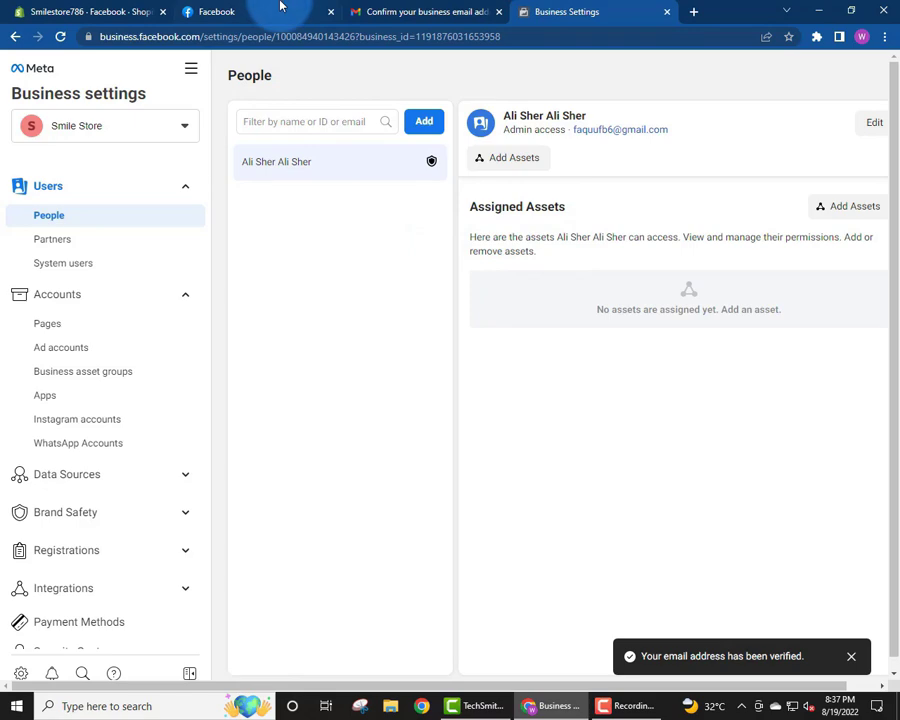
pyautogui.moveTo(281, 6)
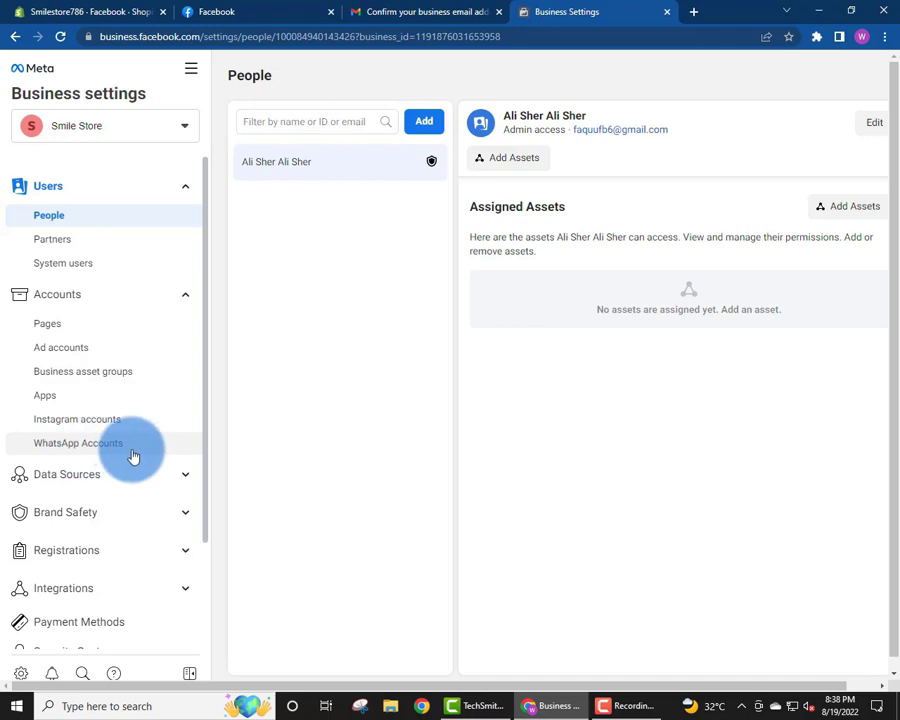
# Examine the Business Settings categories and read the Business info details of Smile Store
pyautogui.scroll(-1, 135, 455)
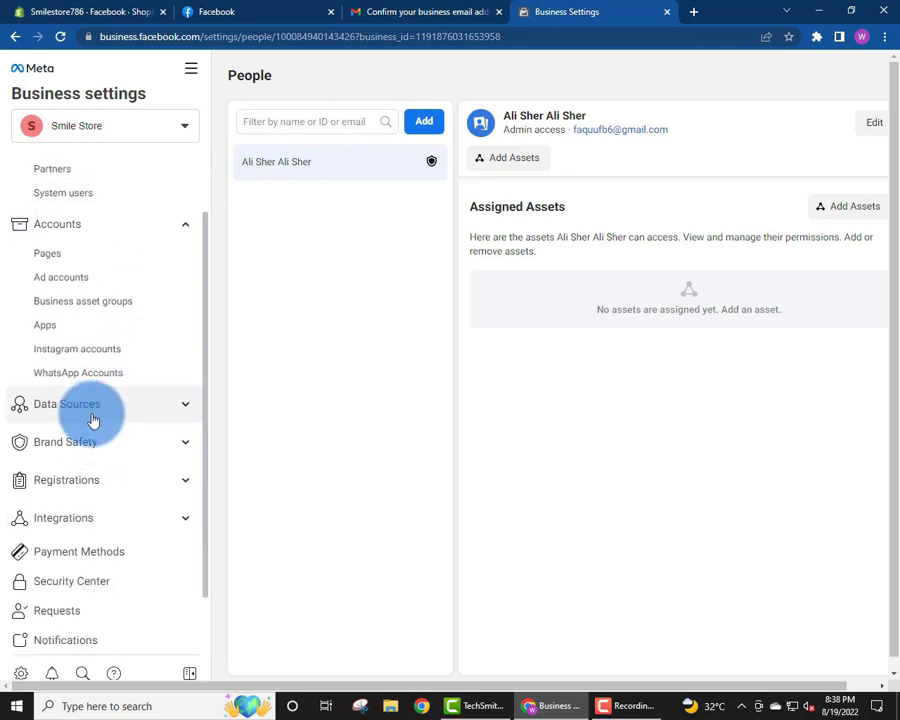
pyautogui.scroll(-1, 90, 430)
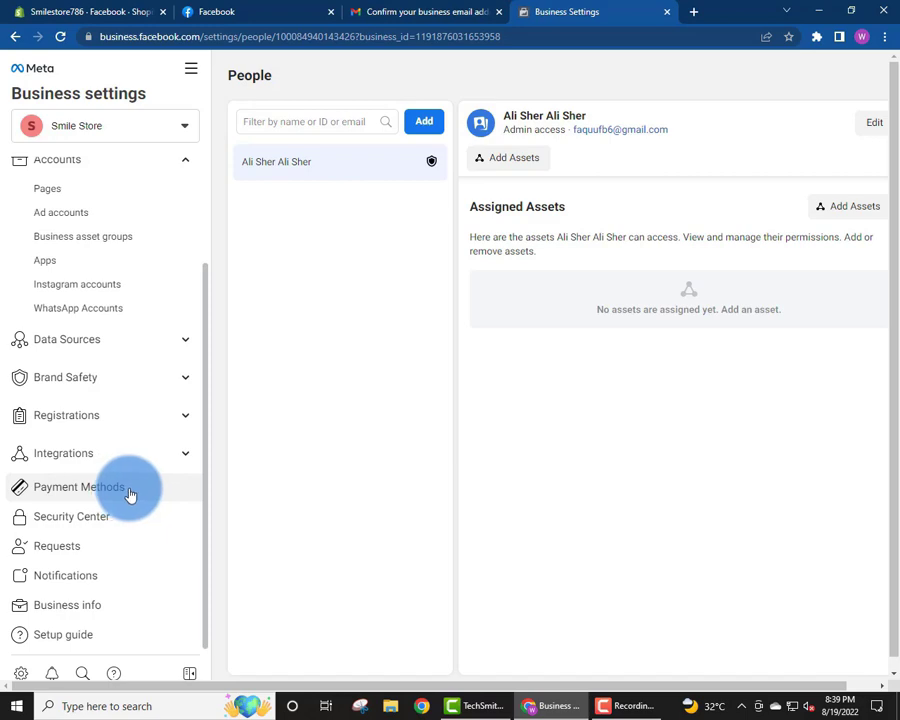
pyautogui.click(92, 610)
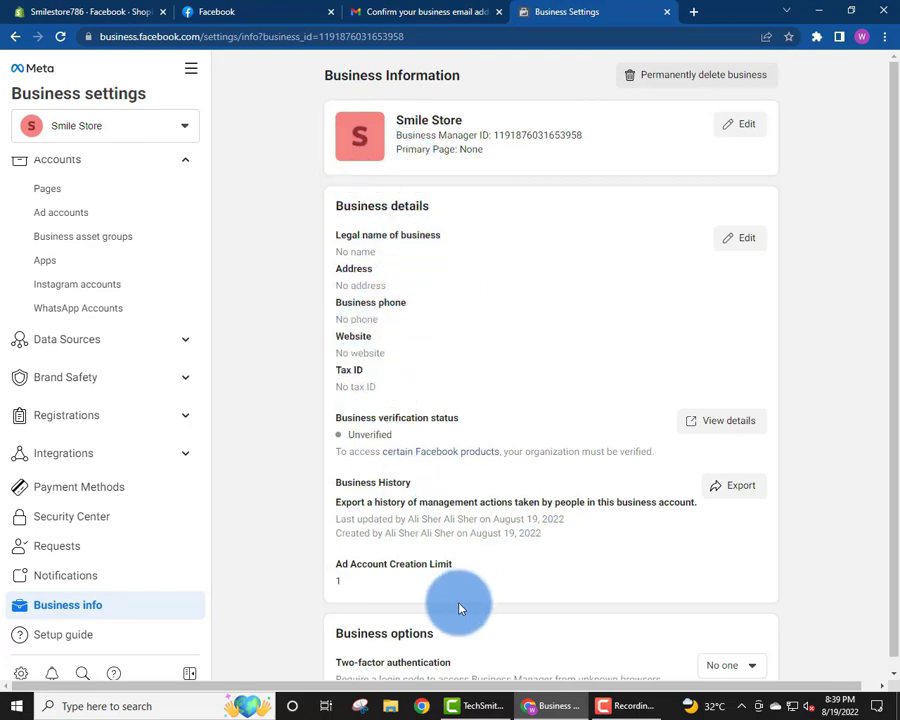
pyautogui.scroll(-3, 460, 604)
pyautogui.scroll(3, 460, 603)
pyautogui.scroll(2, 120, 394)
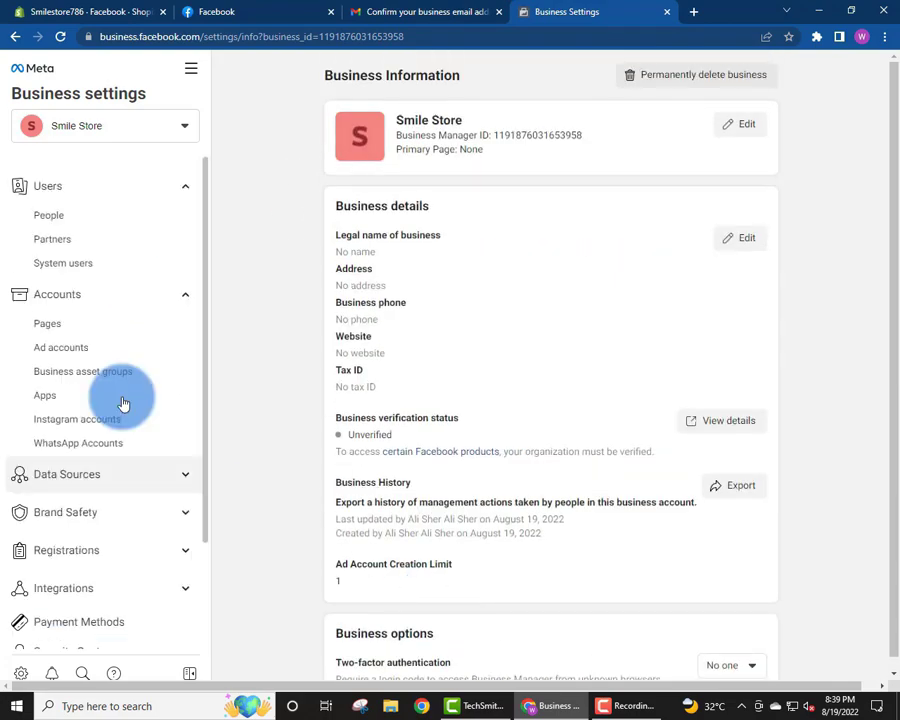
# Check the Pages section under the business's Accounts settings for Pages already added
pyautogui.click(86, 326)
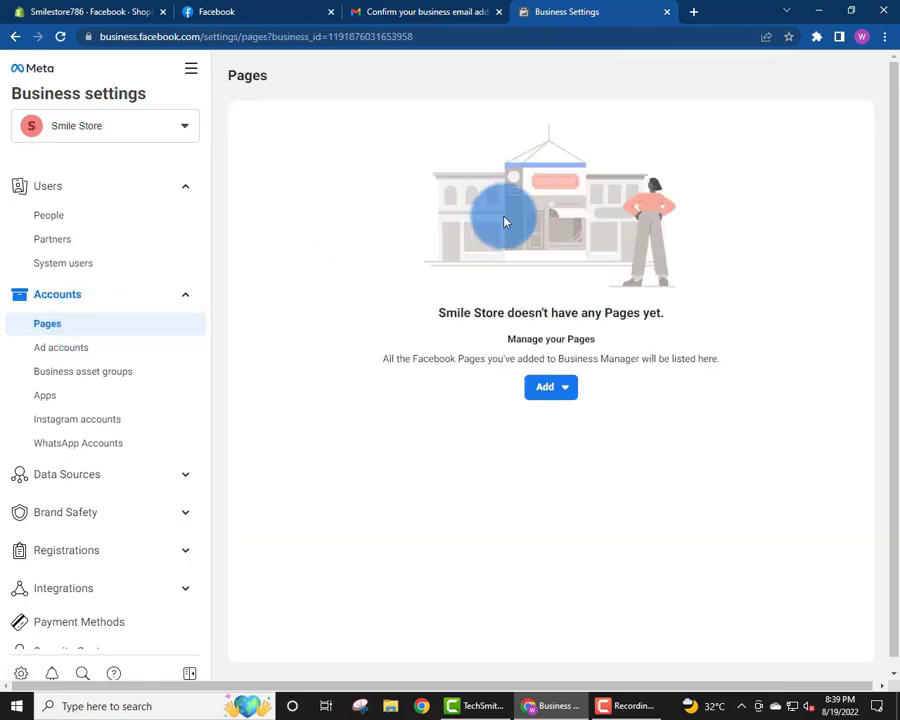
pyautogui.moveTo(445, 312); pyautogui.dragTo(751, 369)
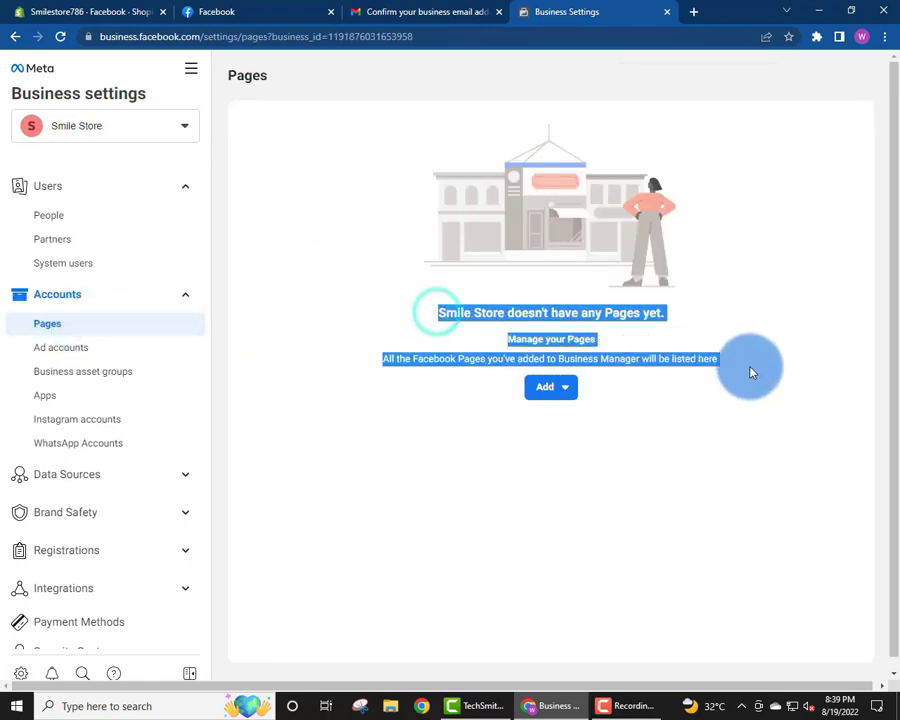
pyautogui.click(695, 349)
# Switch to Facebook, go to its Pages section and open the form for creating a new Page
pyautogui.click(260, 12)
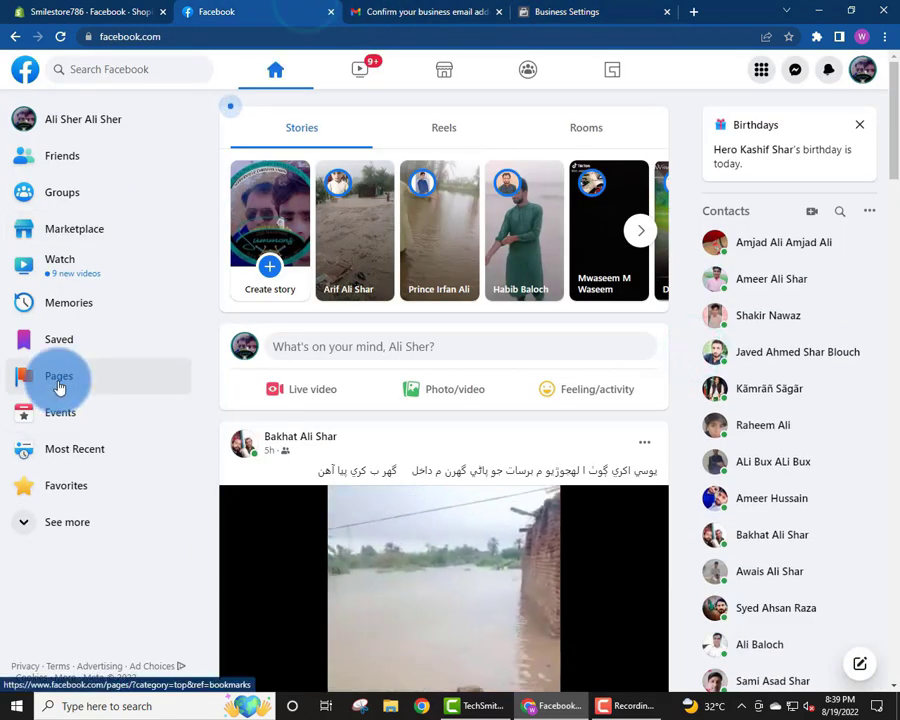
pyautogui.click(84, 381)
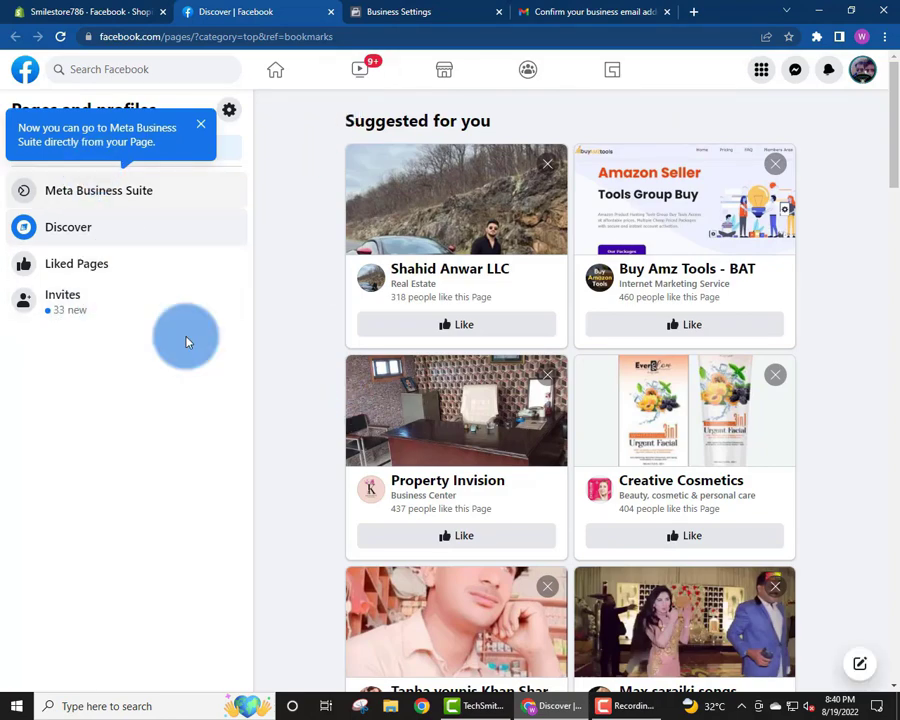
pyautogui.click(200, 124)
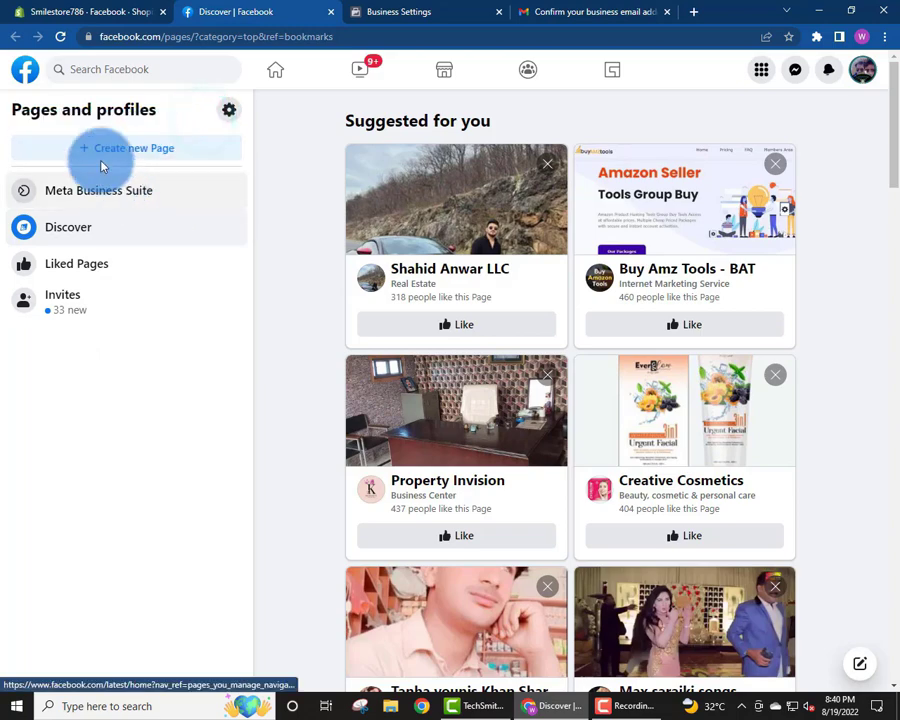
pyautogui.click(128, 152)
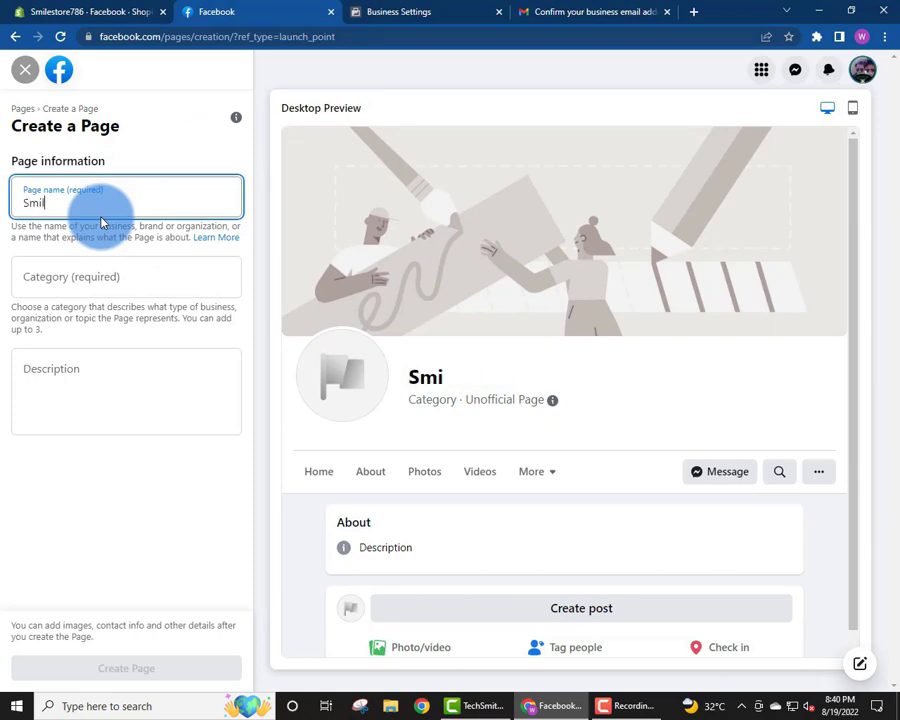
# Create the Page Smile Store with the category Internet Marketing Service and the description bfdgghvghf
pyautogui.write('Smile Store')
pyautogui.click(131, 282)
pyautogui.write('onlin')
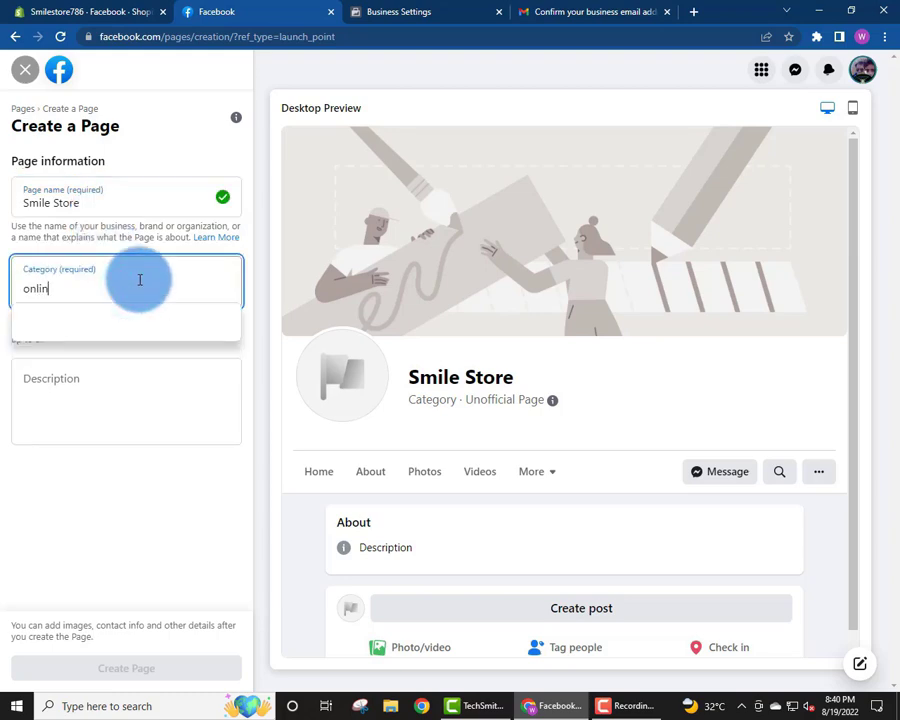
pyautogui.write('e')
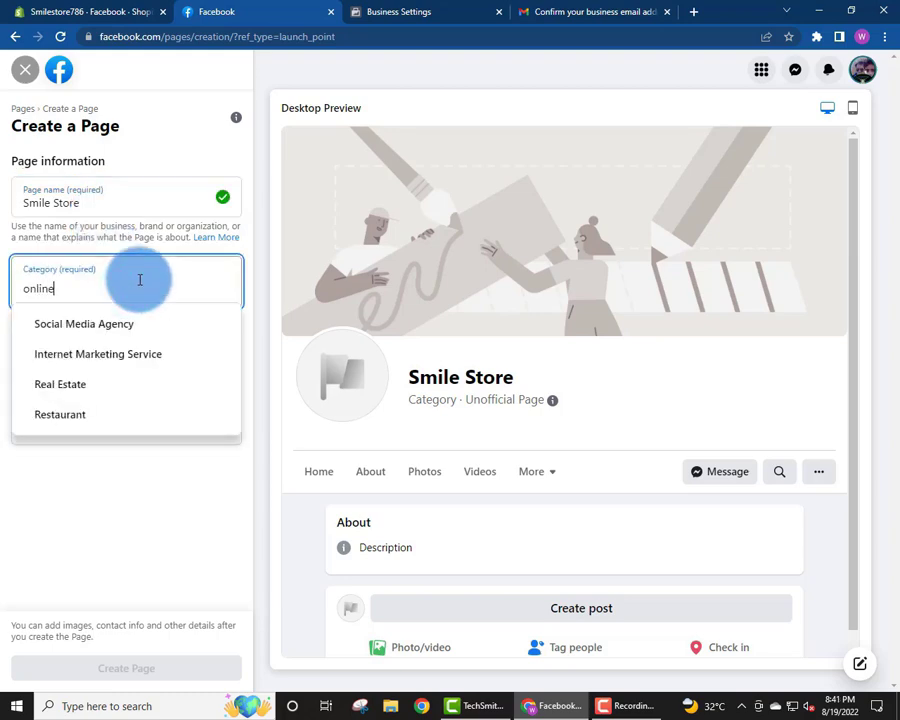
pyautogui.click(162, 358)
pyautogui.click(119, 423)
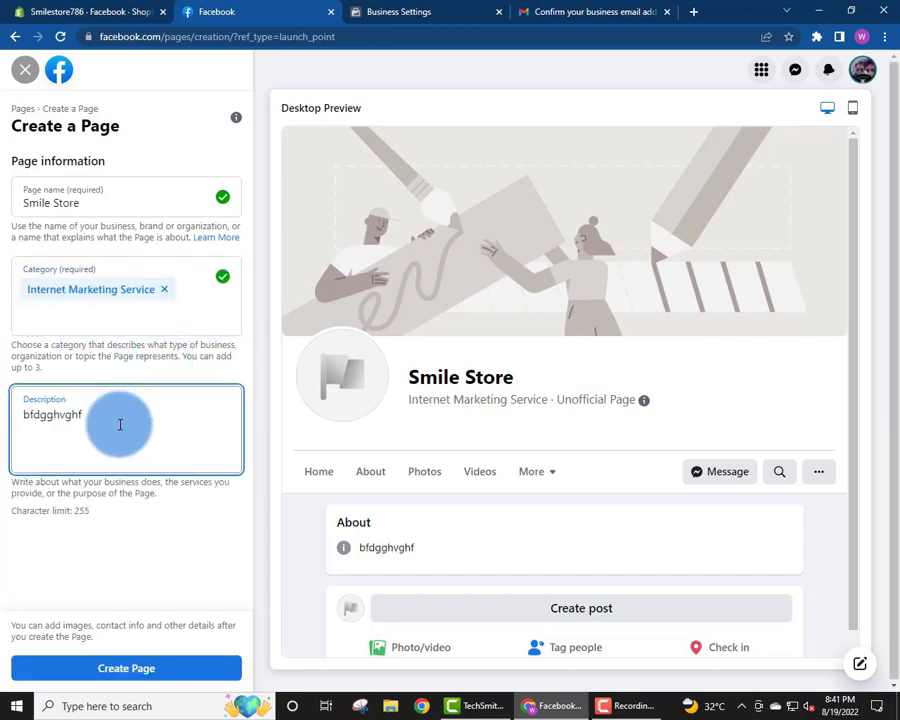
pyautogui.click(135, 667)
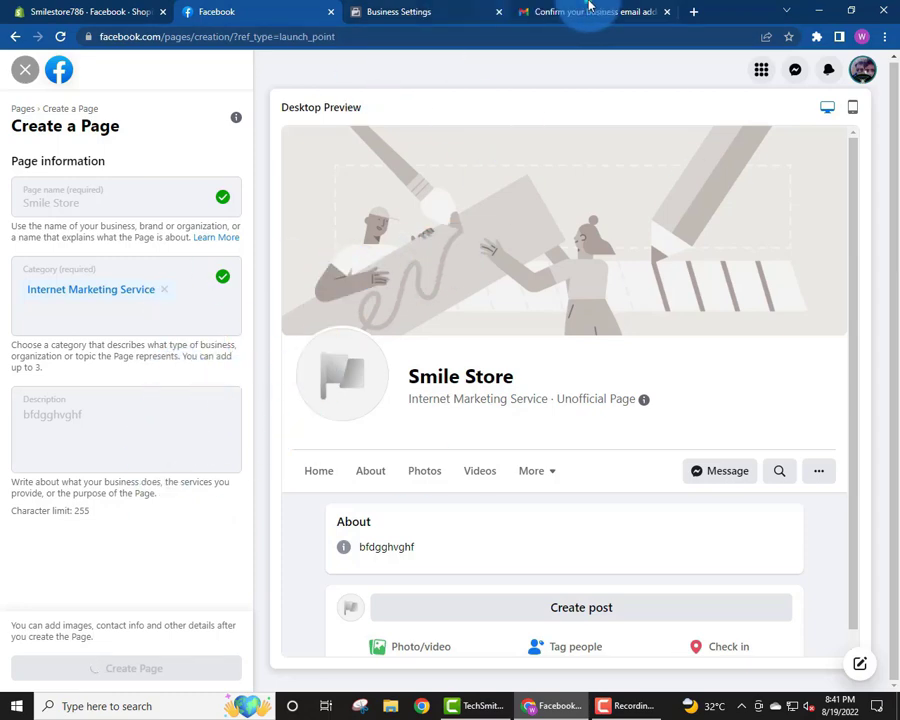
pyautogui.click(410, 10)
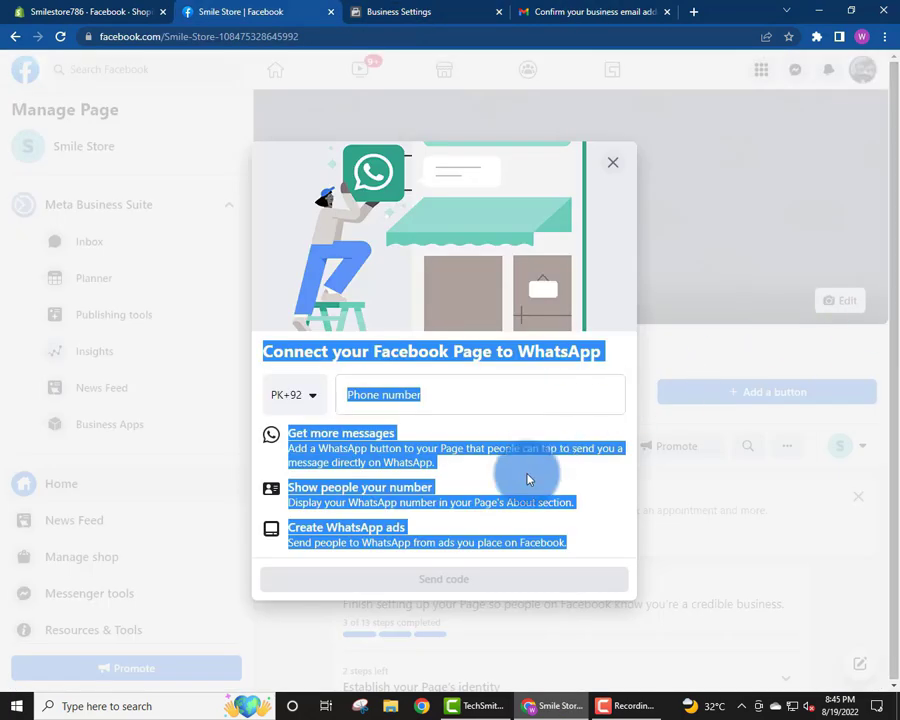
# Leave the WhatsApp connection offer on the new Smile Store Page and look over the Page
pyautogui.click(520, 464)
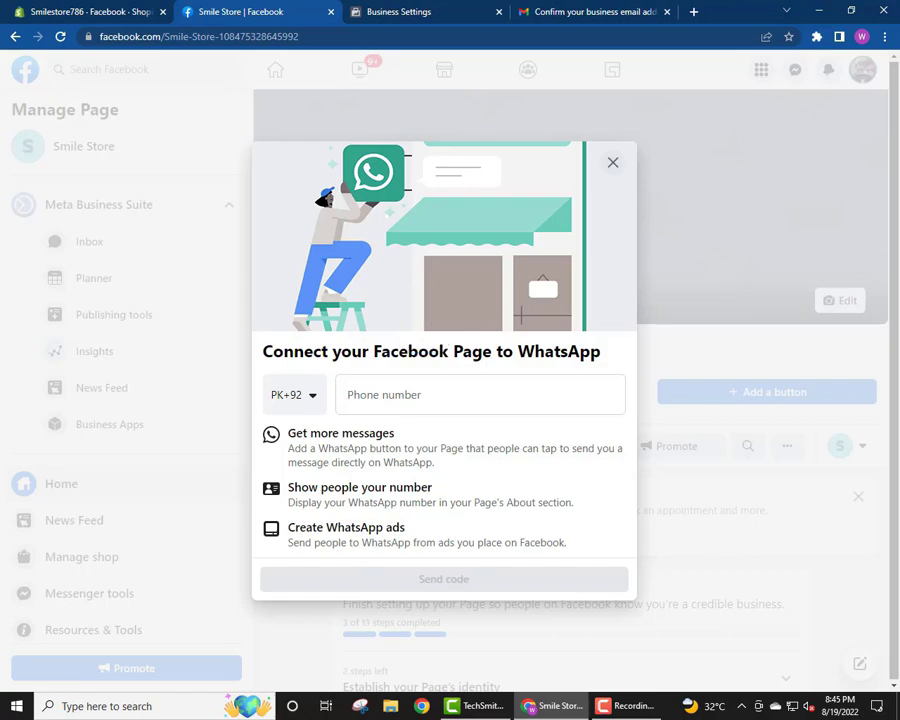
pyautogui.click(612, 159)
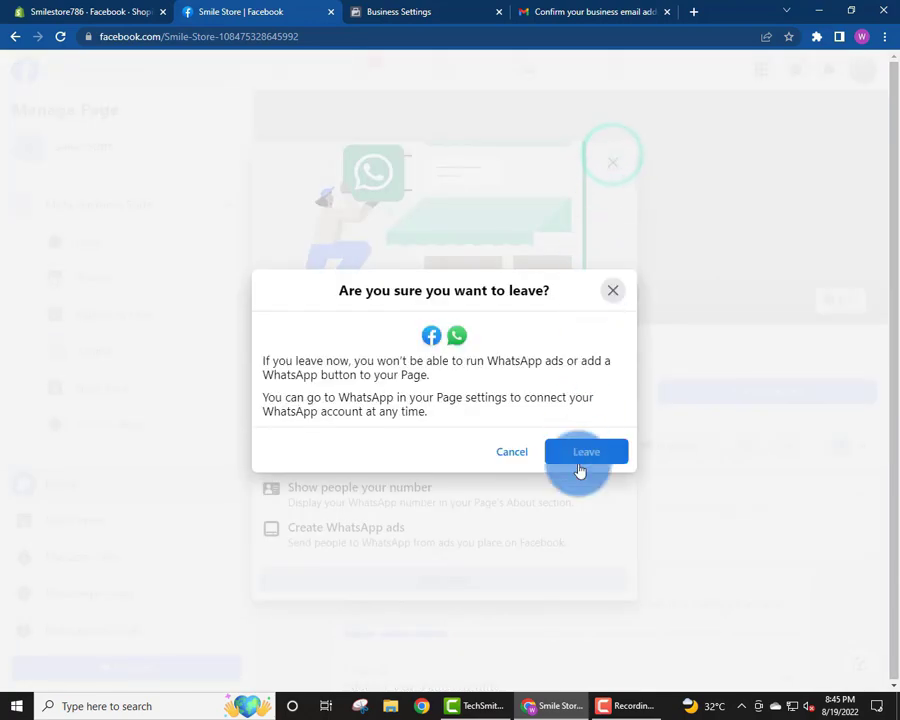
pyautogui.click(580, 446)
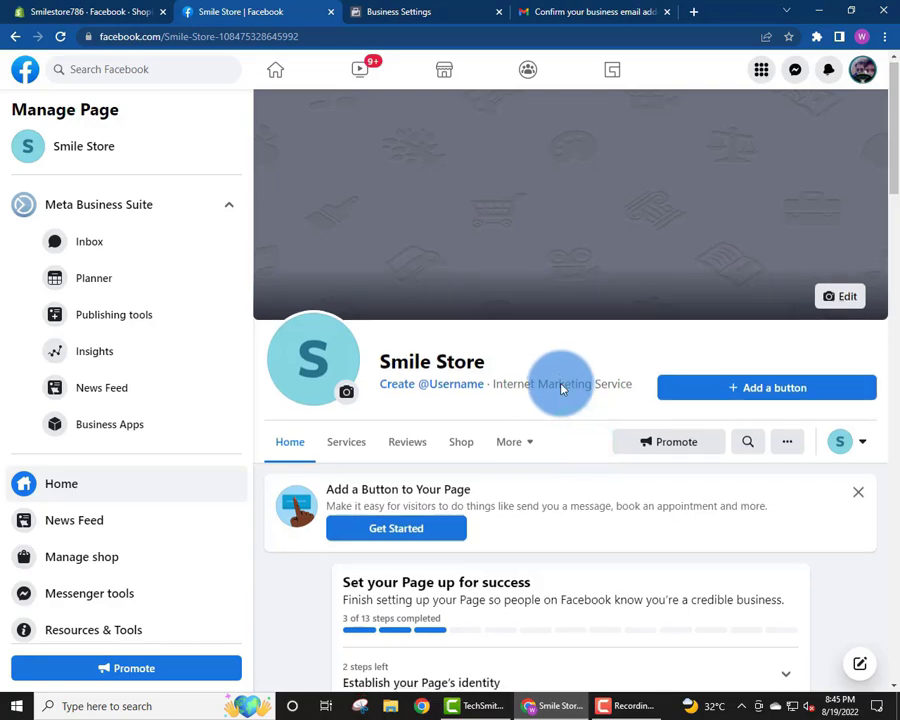
pyautogui.scroll(-10, 563, 385)
pyautogui.scroll(10, 560, 390)
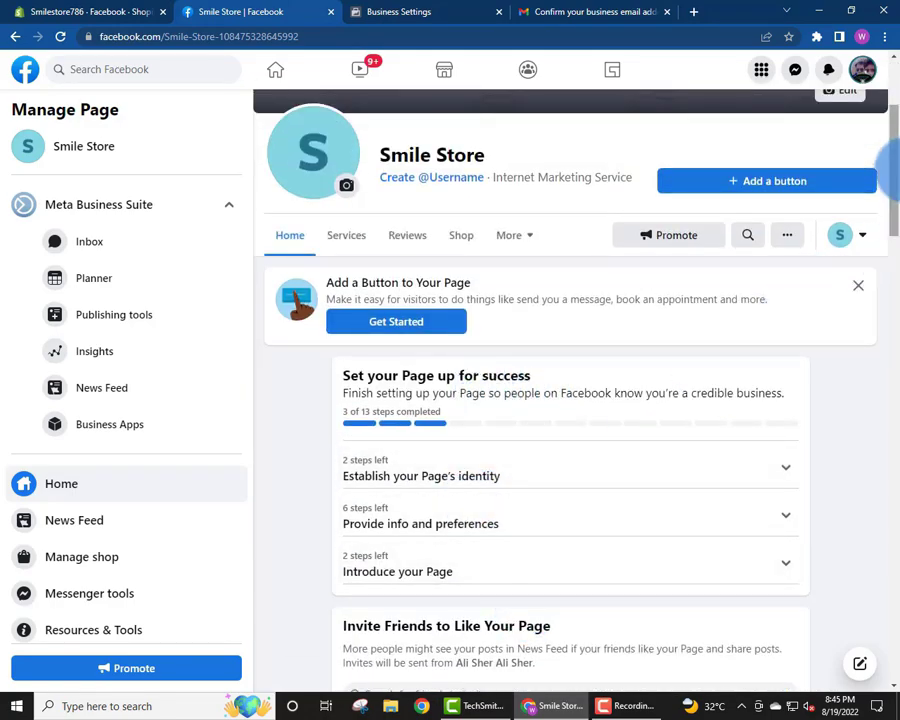
pyautogui.moveTo(893, 190); pyautogui.dragTo(876, 200)
# Return to Business Settings and add the existing Smile Store Page to the business's Pages
pyautogui.click(438, 12)
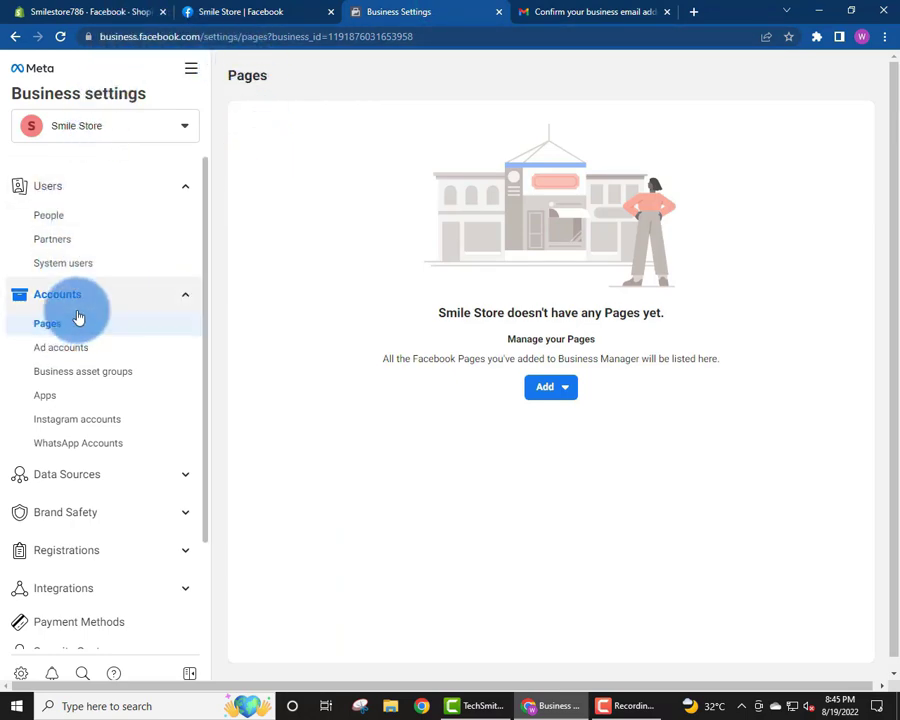
pyautogui.click(556, 387)
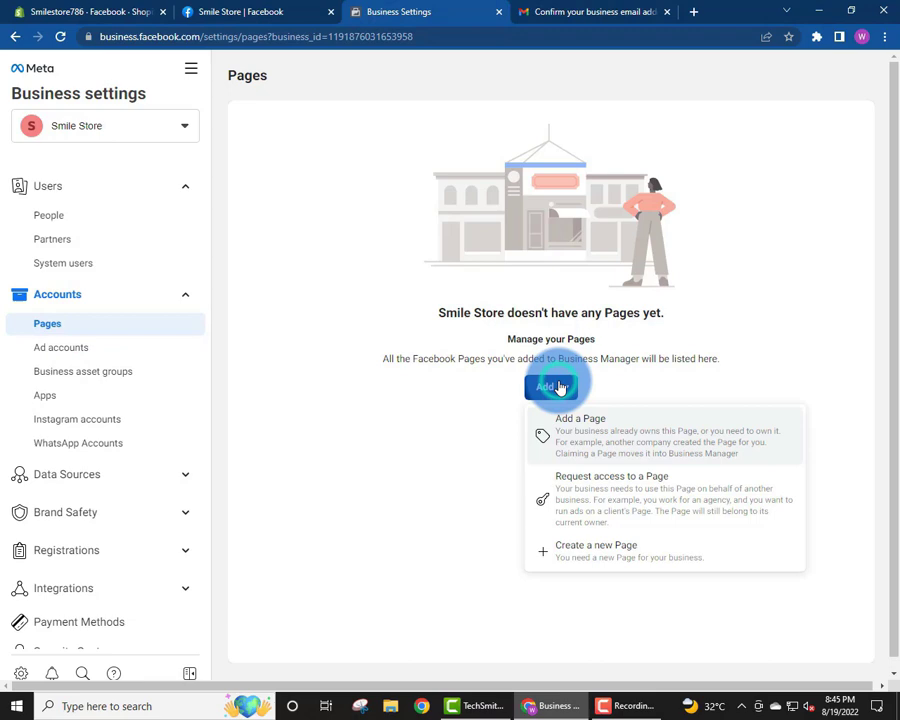
pyautogui.click(573, 432)
pyautogui.click(336, 330)
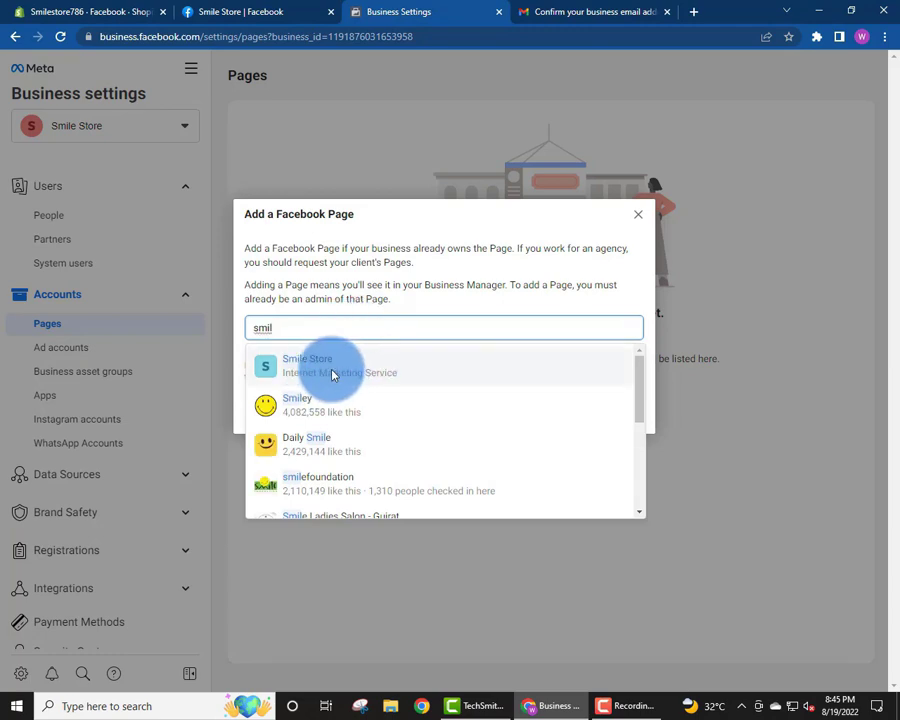
pyautogui.click(326, 362)
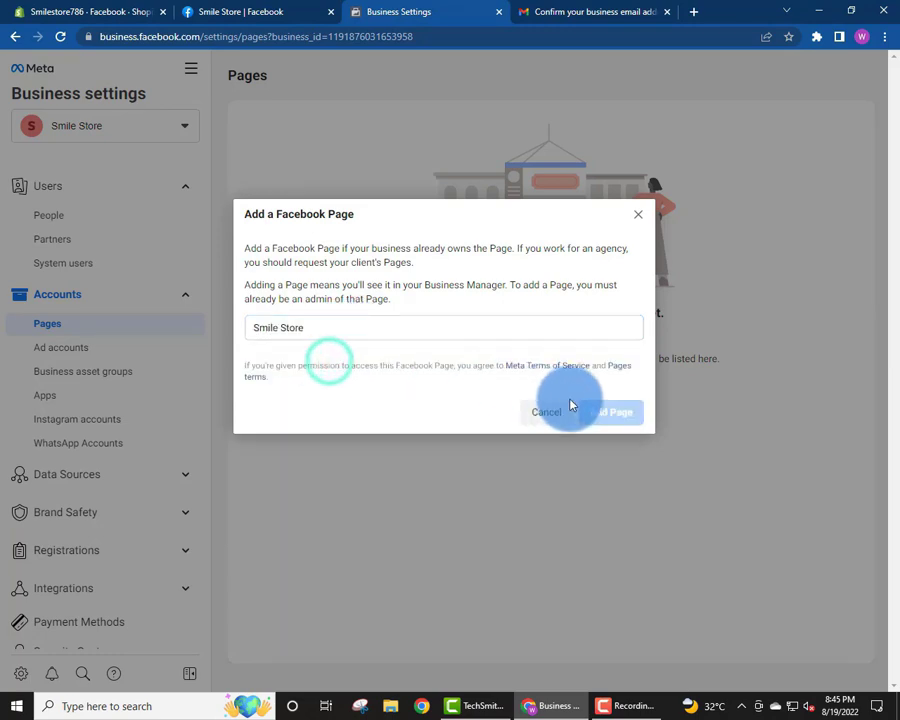
pyautogui.click(613, 459)
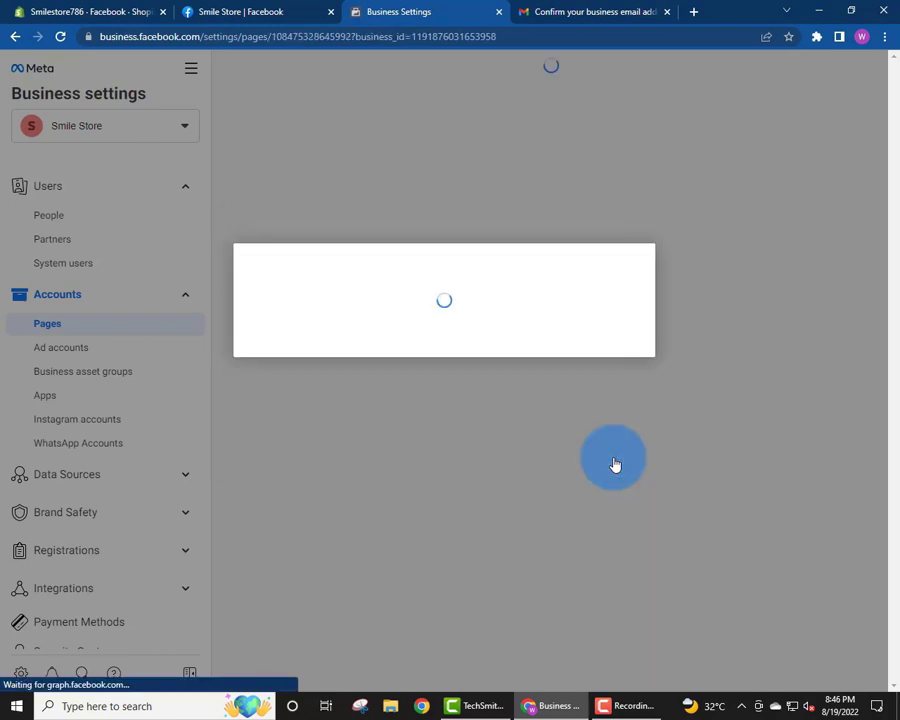
pyautogui.click(450, 368)
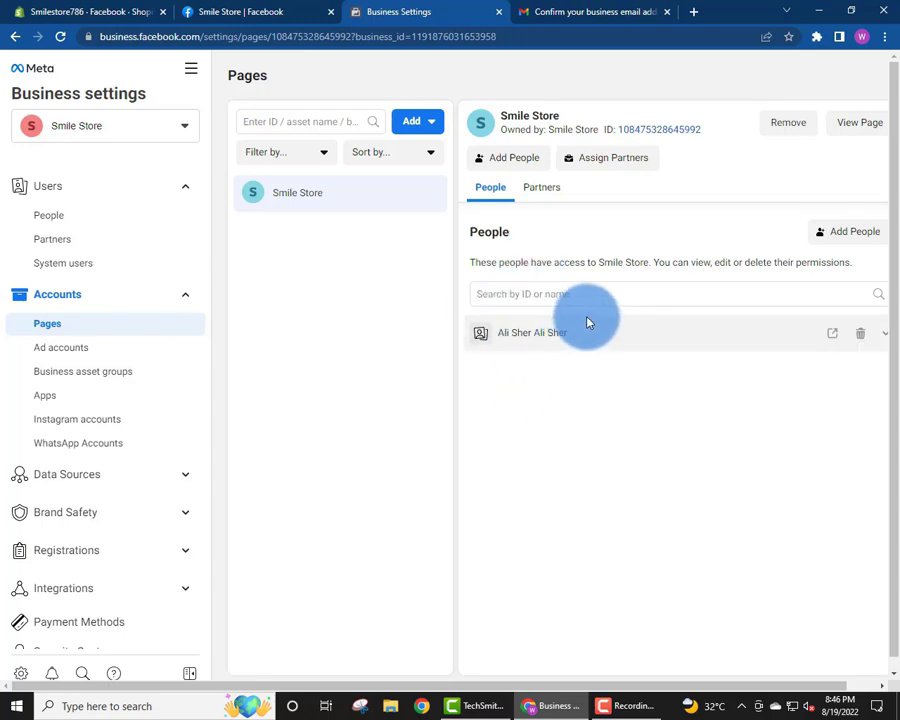
pyautogui.click(381, 330)
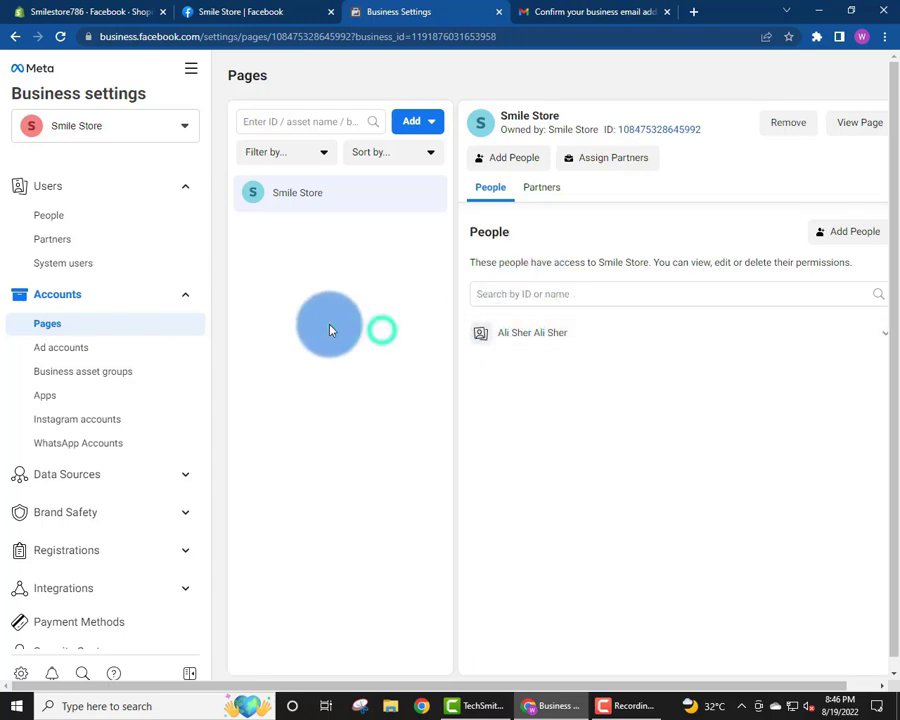
# Switch back to Shopify and start the Facebook Shop setup for selling products on Facebook
pyautogui.click(356, 272)
pyautogui.click(100, 11)
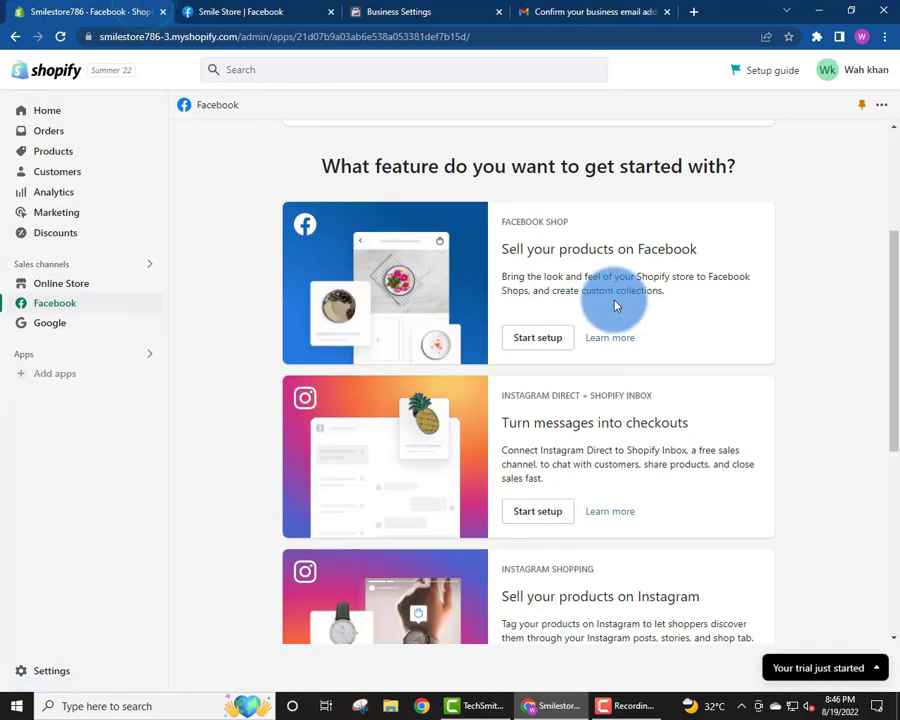
pyautogui.moveTo(897, 315); pyautogui.dragTo(882, 300)
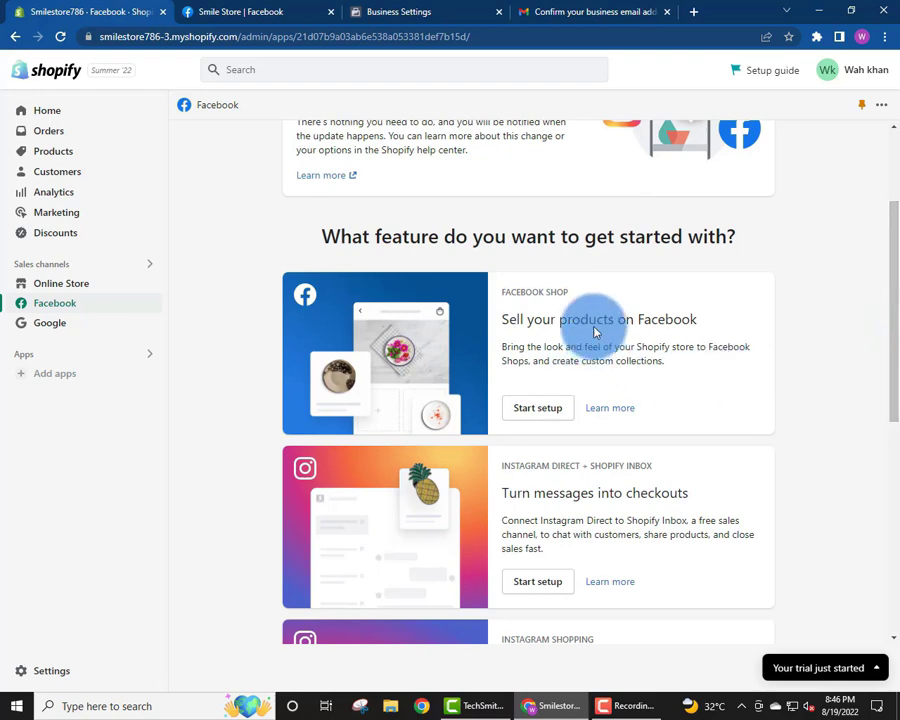
pyautogui.moveTo(503, 302); pyautogui.dragTo(549, 306)
pyautogui.click(543, 391)
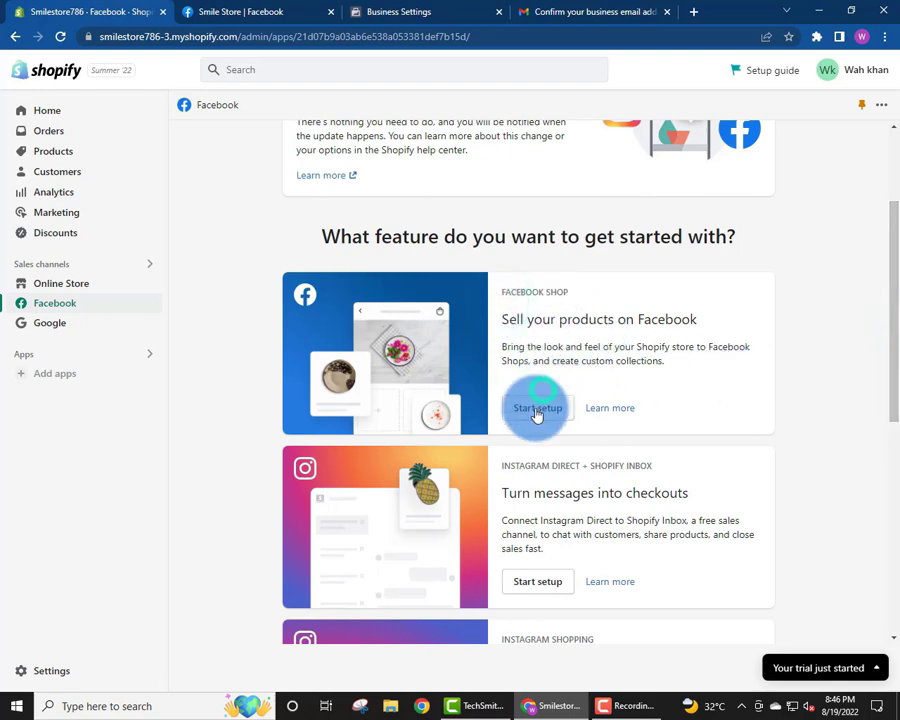
pyautogui.click(535, 409)
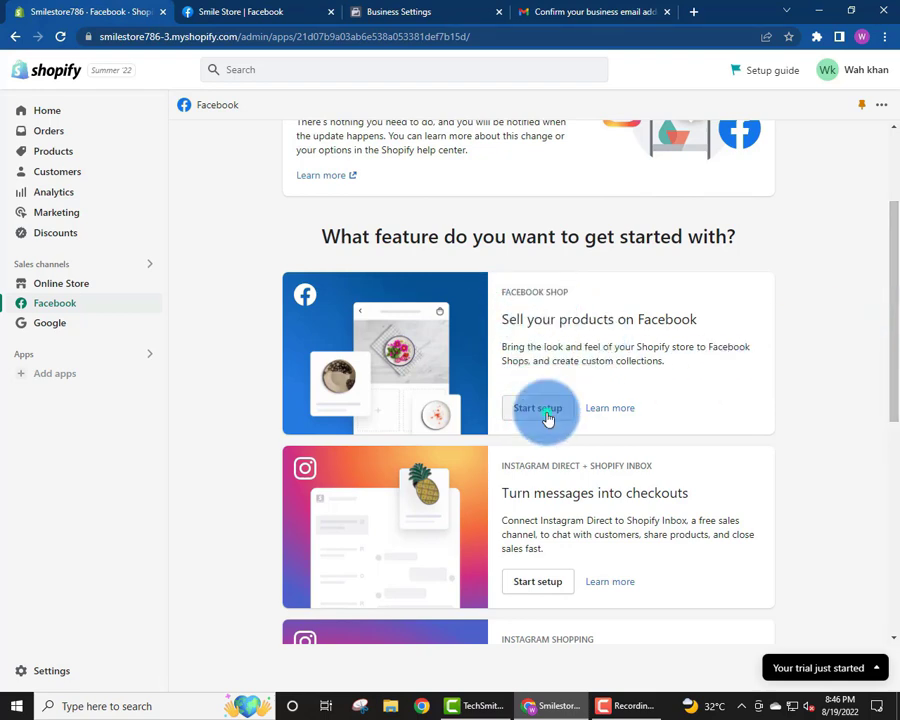
pyautogui.click(546, 412)
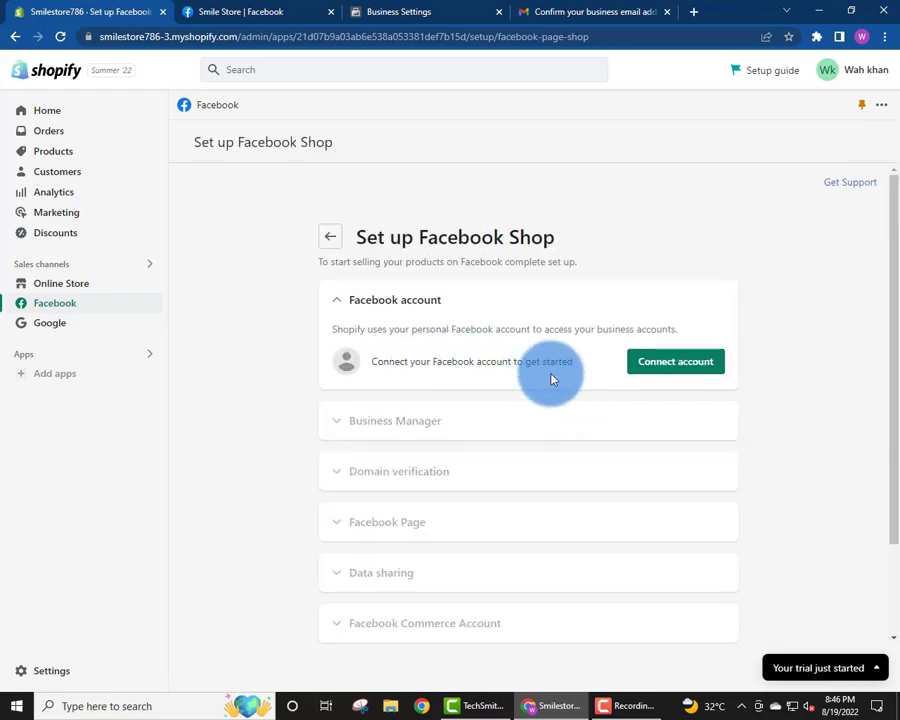
# Connect the Facebook account to Shopify, filling in the saved account password and approving Shopify's access request
pyautogui.click(661, 366)
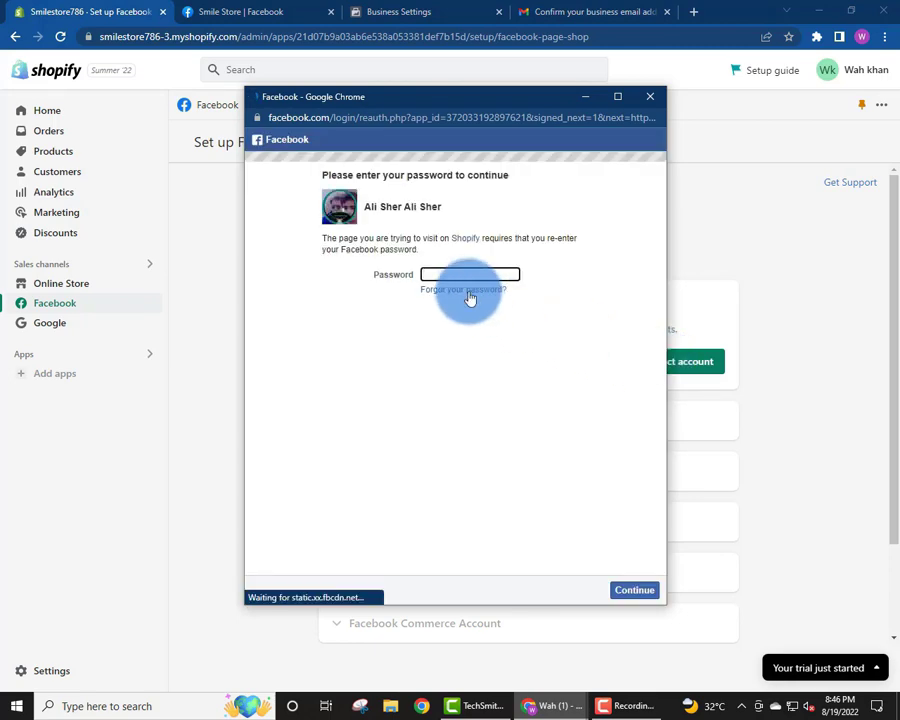
pyautogui.click(452, 276)
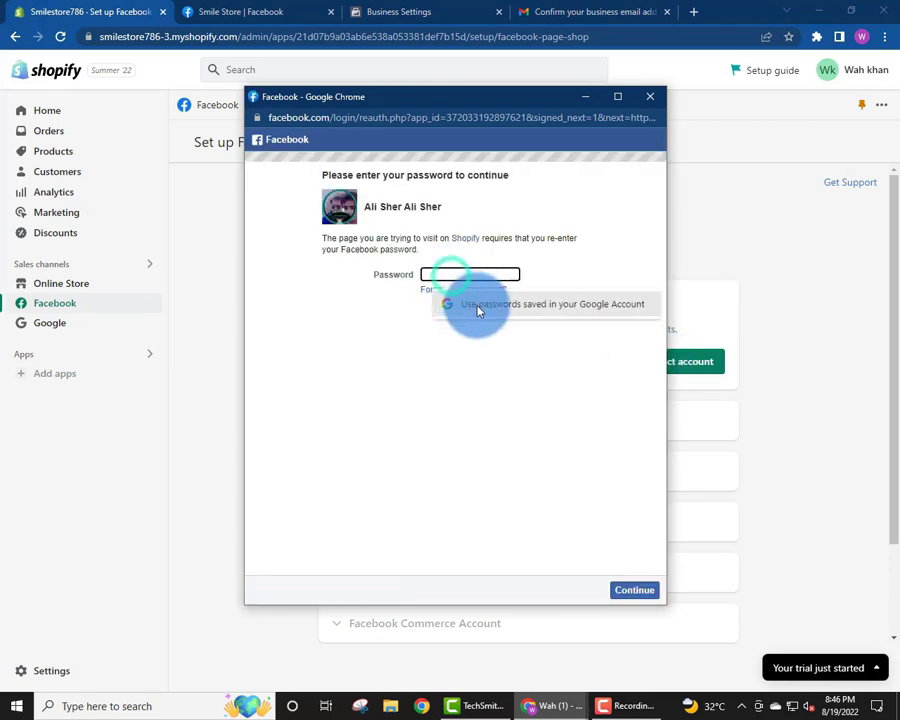
pyautogui.click(478, 306)
pyautogui.click(634, 133)
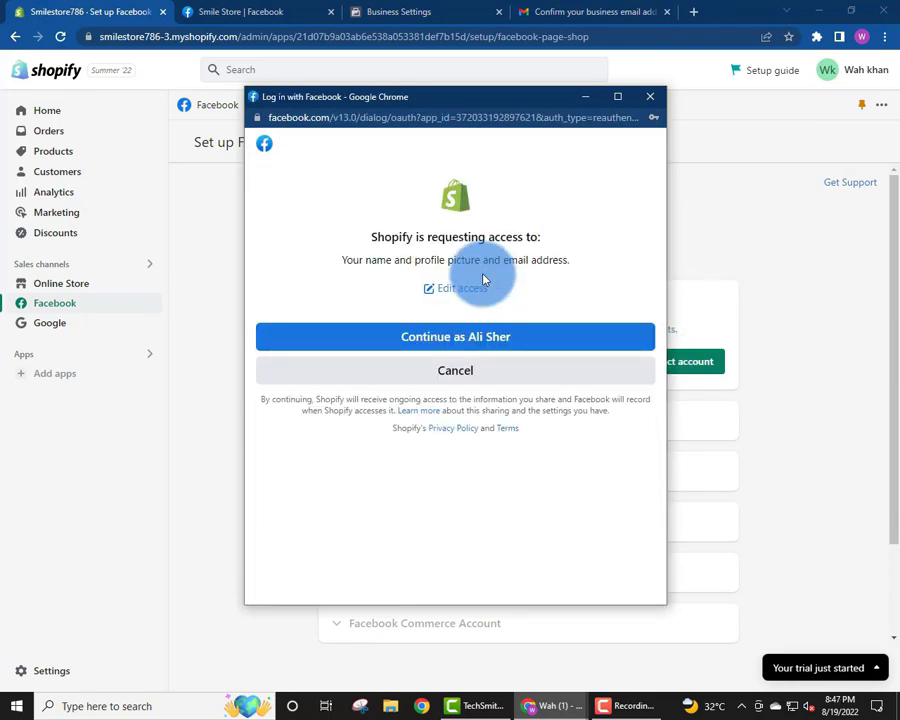
pyautogui.click(462, 334)
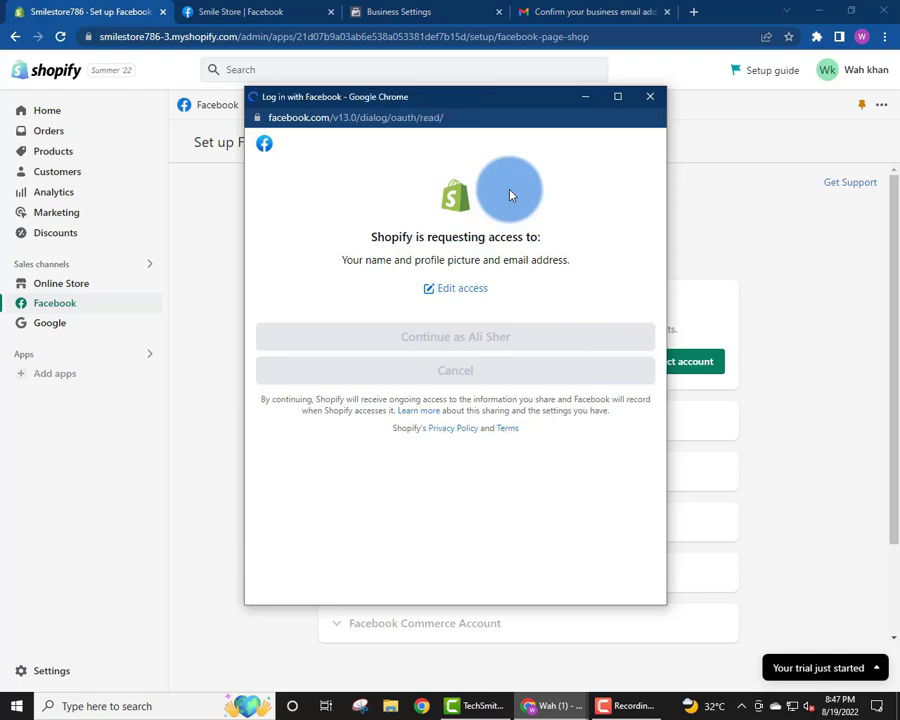
pyautogui.click(531, 408)
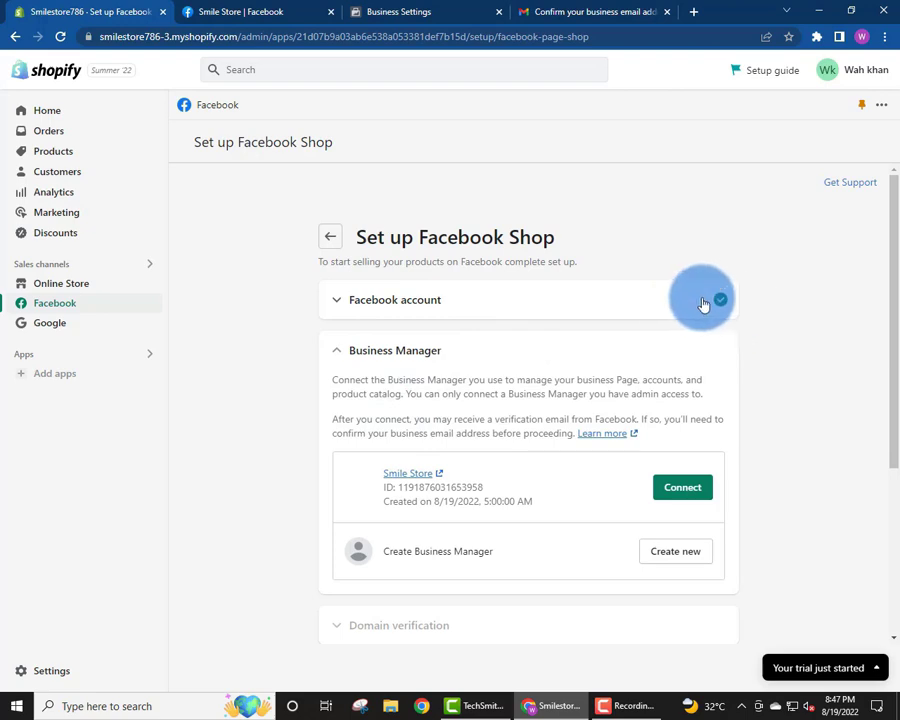
# Connect the Smile Store Business Manager and confirm smilestore786-3.myshopify.com for domain verification
pyautogui.moveTo(888, 280); pyautogui.dragTo(884, 330)
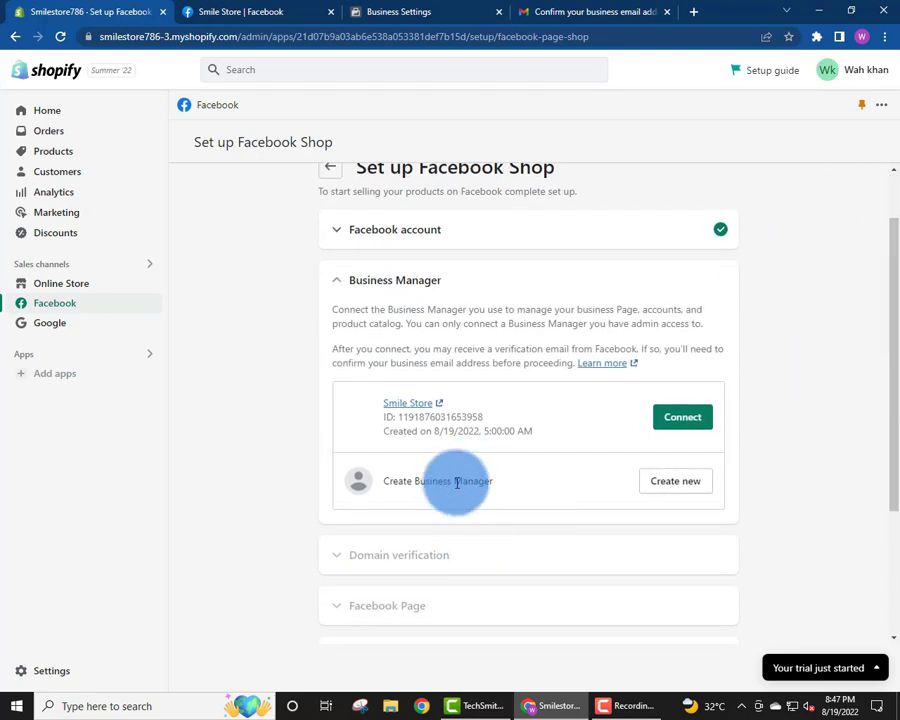
pyautogui.click(683, 417)
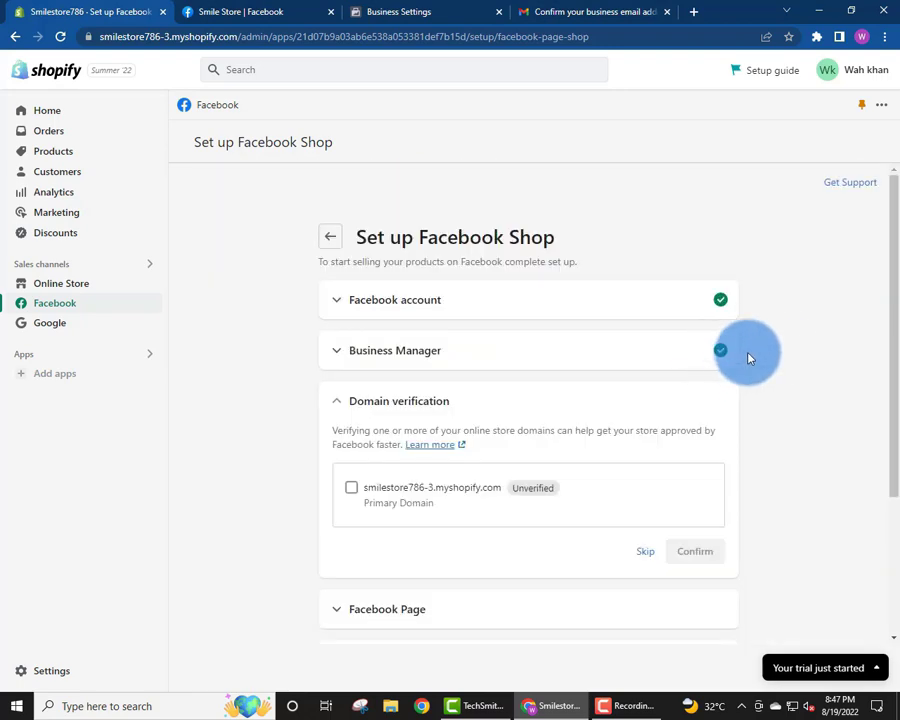
pyautogui.moveTo(894, 290); pyautogui.dragTo(894, 350)
pyautogui.moveTo(361, 312); pyautogui.dragTo(487, 315)
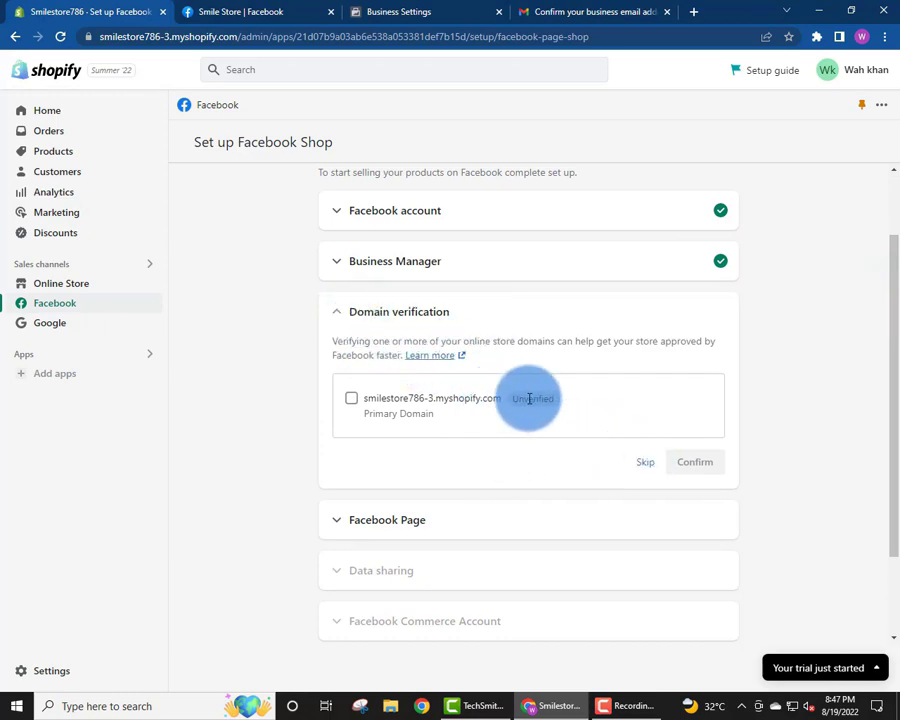
pyautogui.click(351, 399)
pyautogui.click(696, 466)
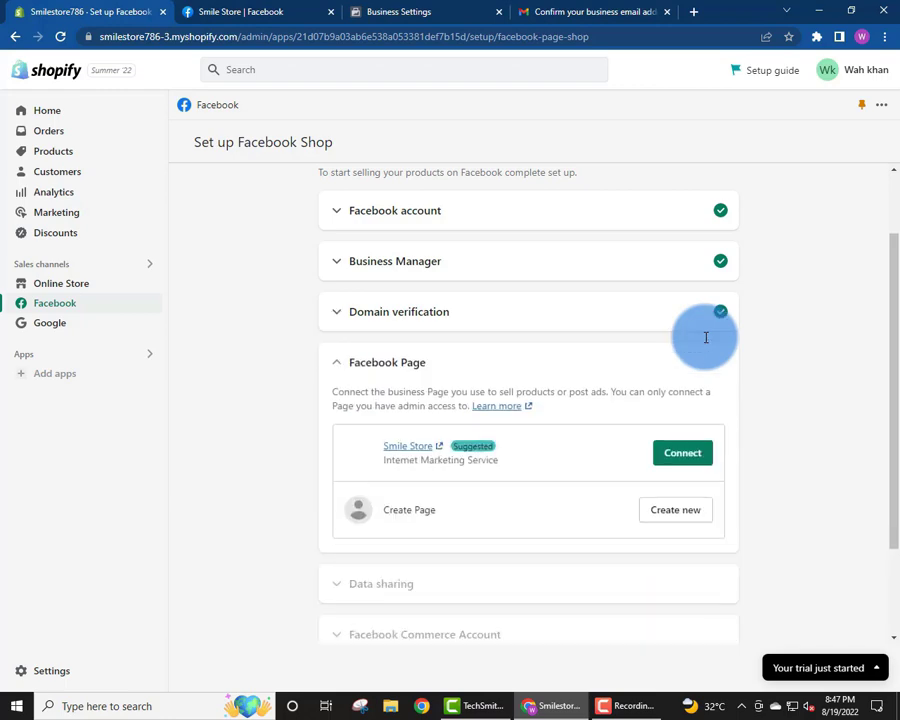
# Connect the suggested Smile Store Page as the shop's Facebook Page
pyautogui.scroll(-2, 740, 380)
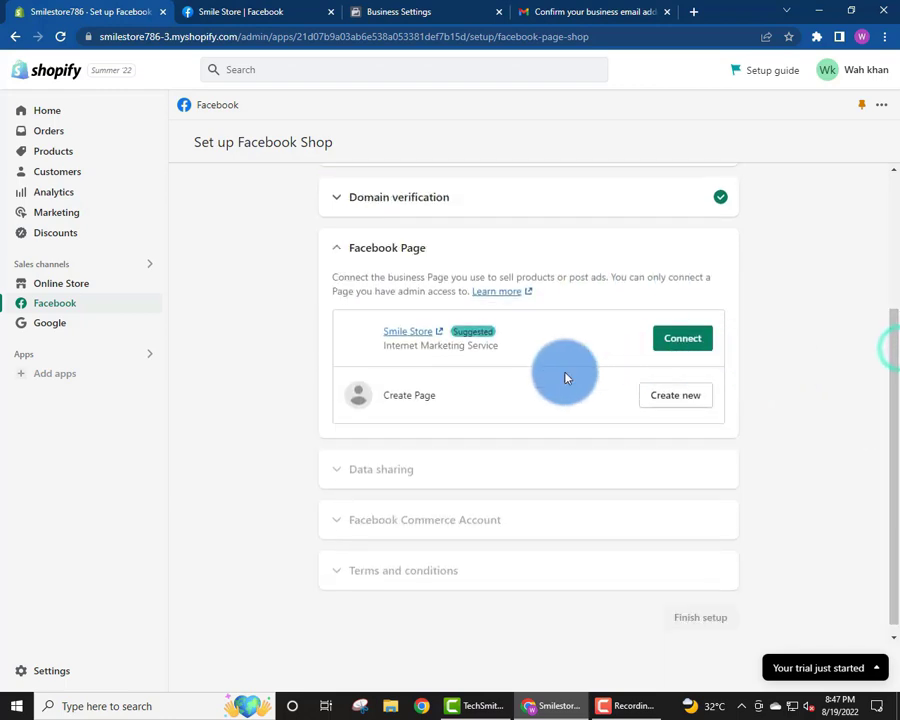
pyautogui.moveTo(379, 345); pyautogui.dragTo(526, 342)
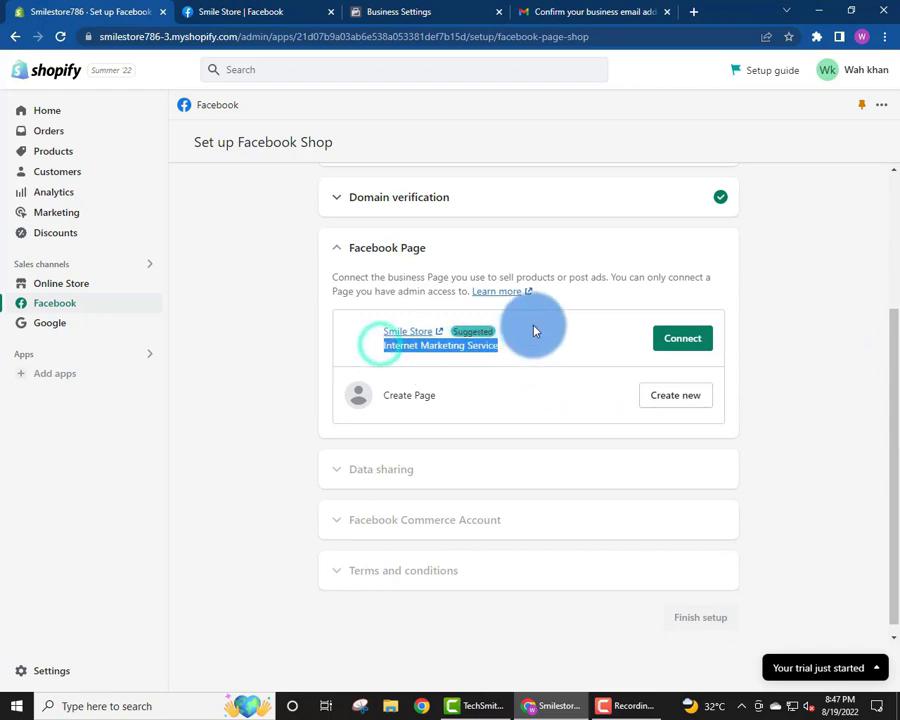
pyautogui.click(533, 326)
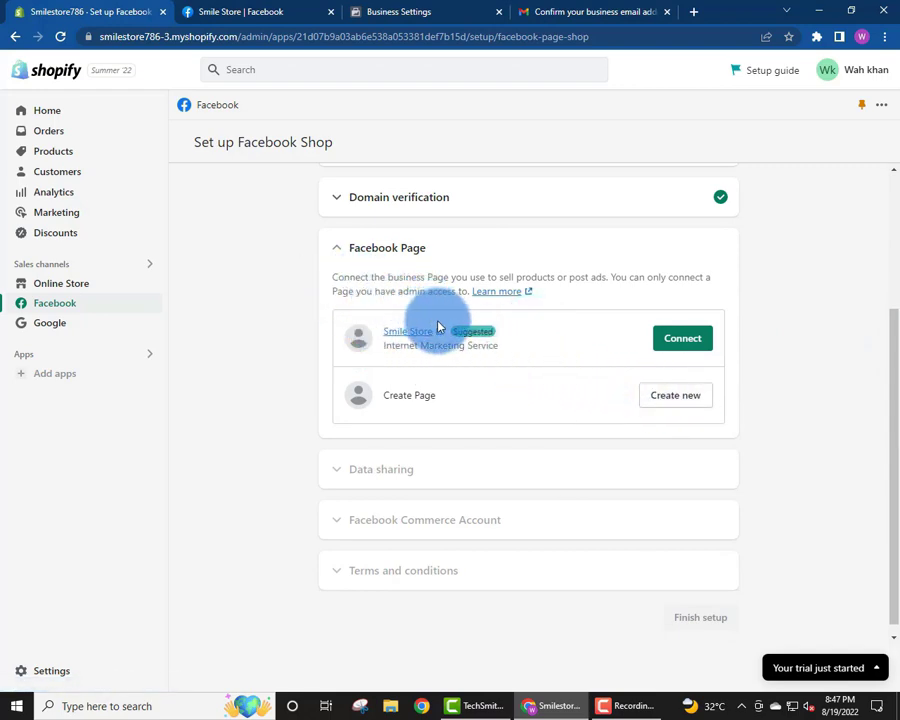
pyautogui.click(695, 344)
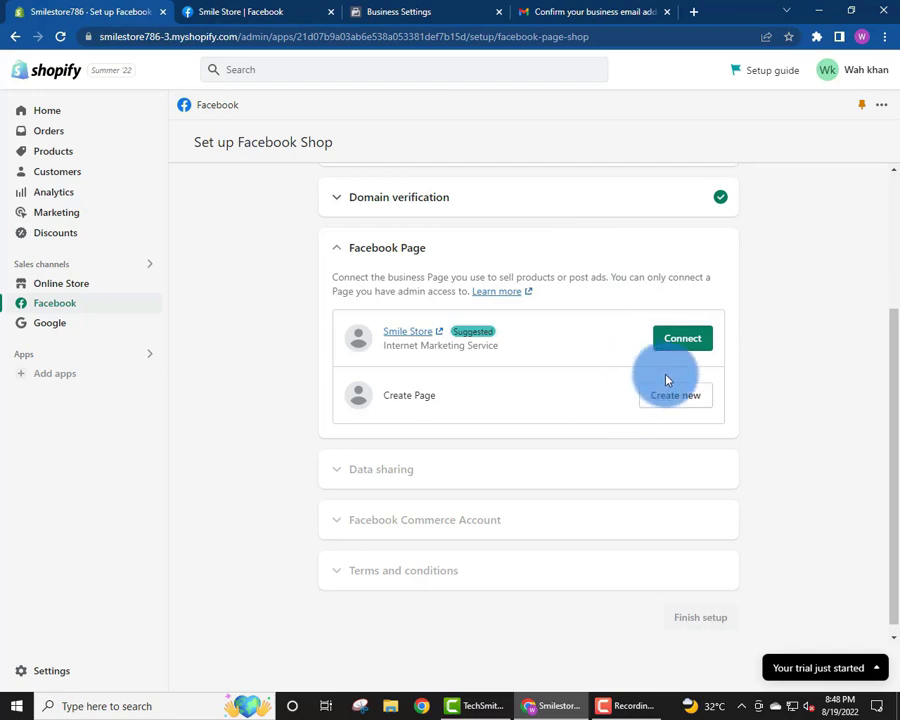
pyautogui.click(684, 343)
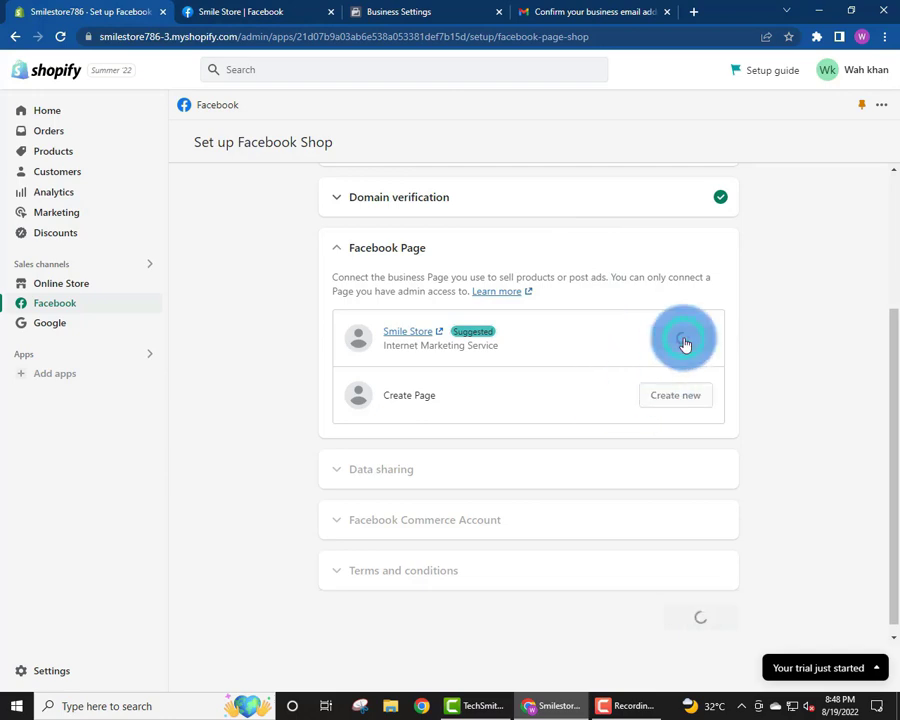
# Create a new Facebook Pixel for data sharing and a new Facebook Commerce Account
pyautogui.scroll(-5, 884, 392)
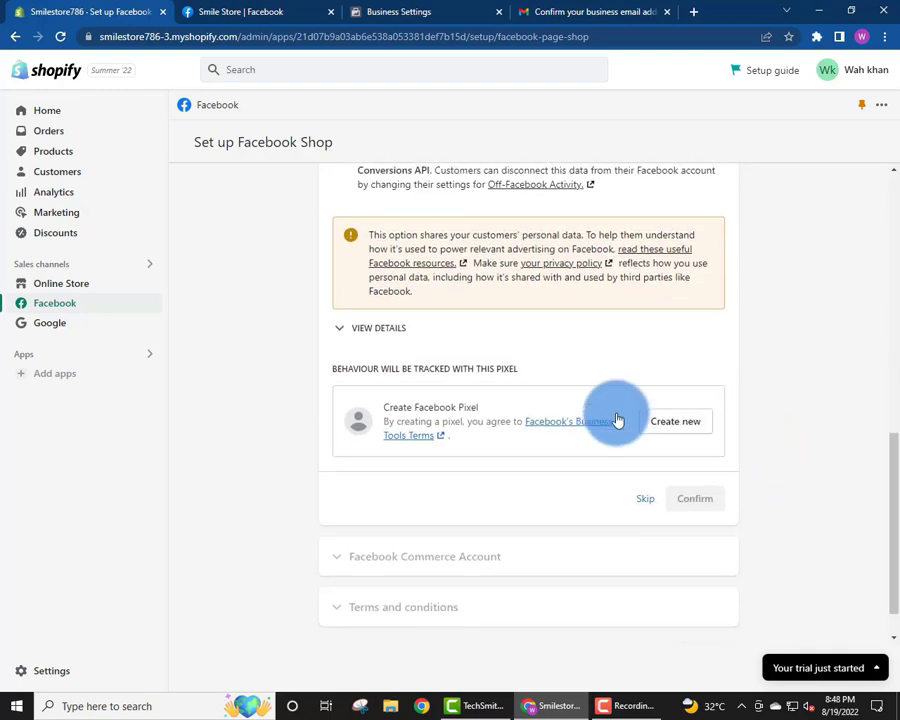
pyautogui.moveTo(380, 404); pyautogui.dragTo(470, 442)
pyautogui.click(470, 442)
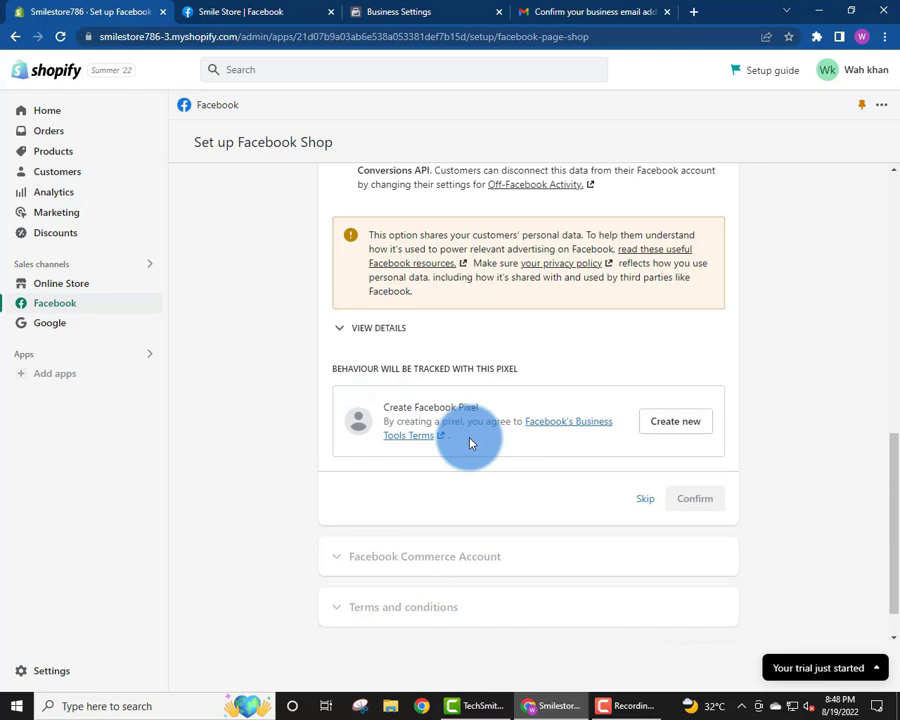
pyautogui.click(674, 426)
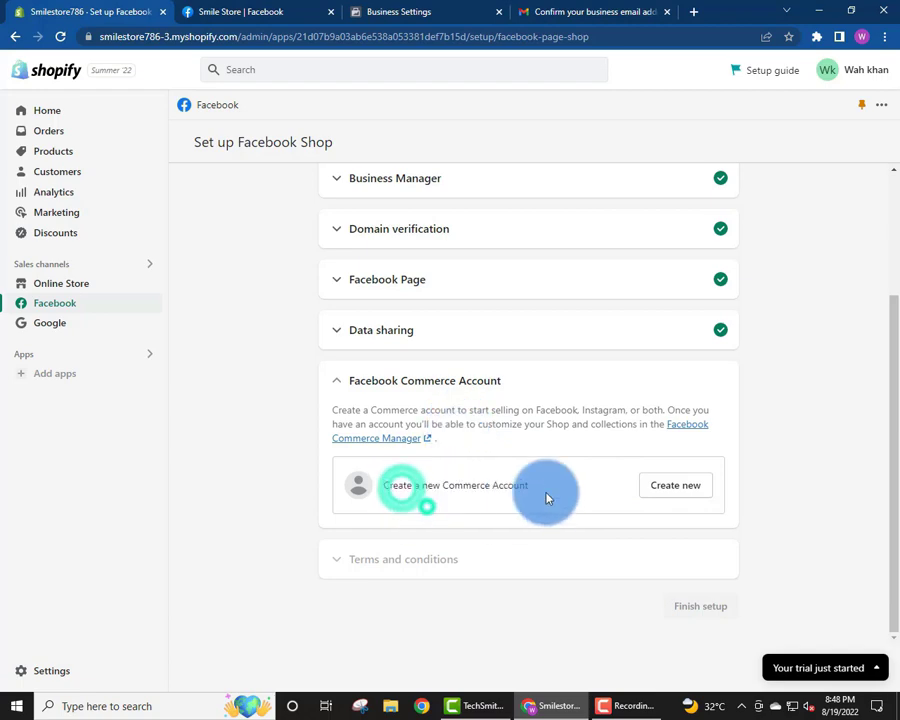
pyautogui.click(669, 488)
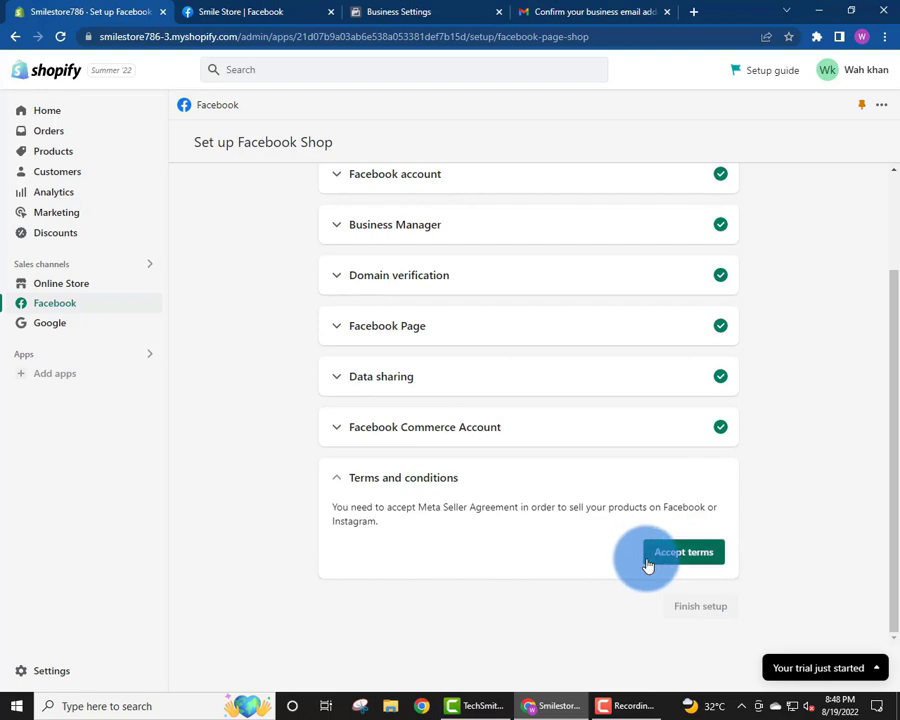
# Accept the Meta Seller Agreement terms and finish the Facebook Shop setup
pyautogui.click(697, 557)
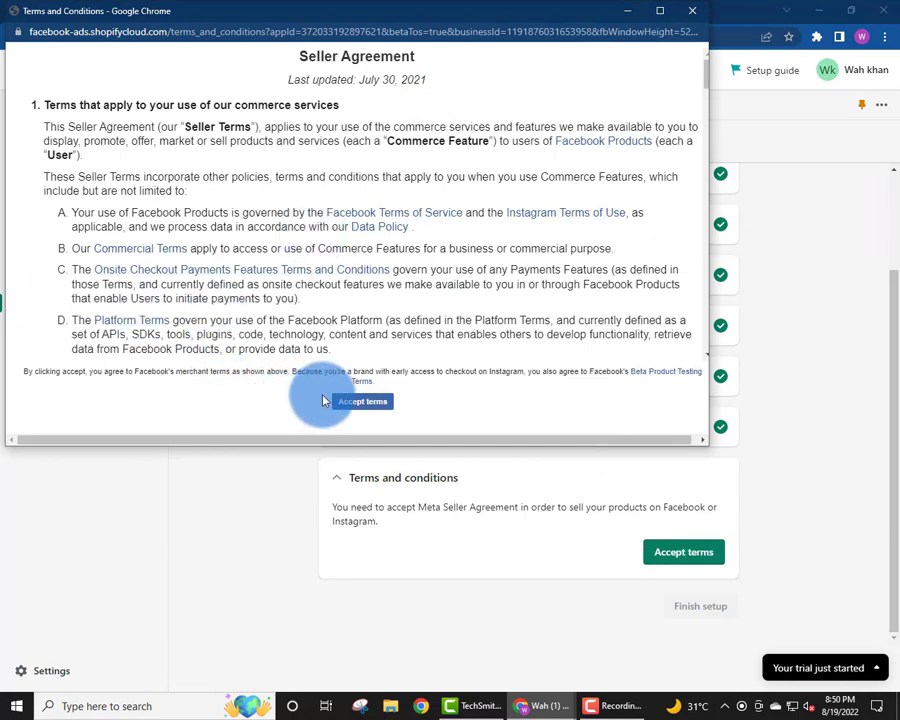
pyautogui.click(366, 402)
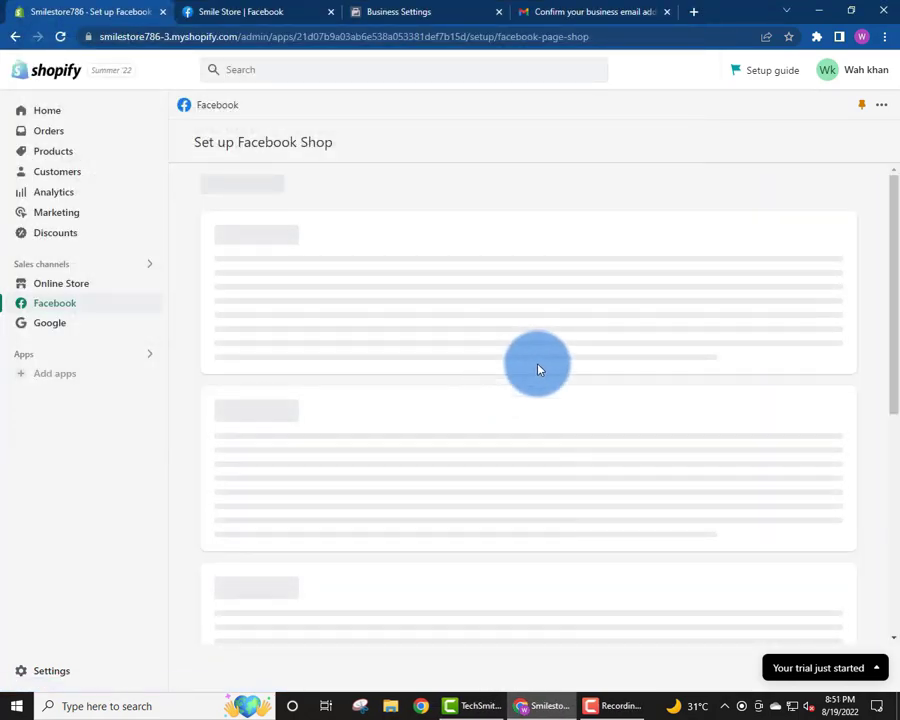
pyautogui.moveTo(896, 252); pyautogui.dragTo(897, 358)
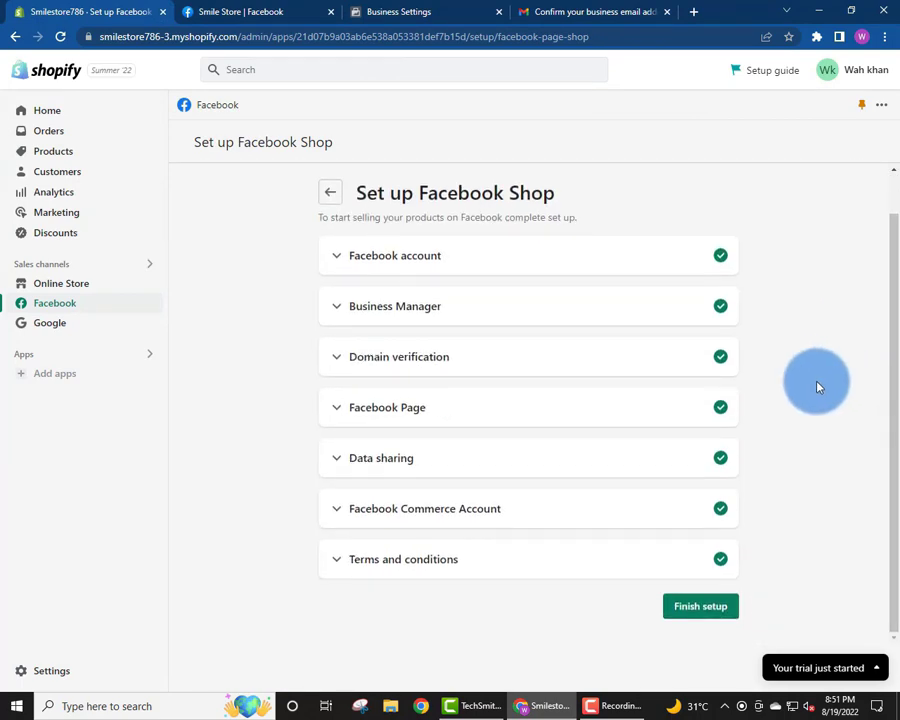
pyautogui.click(716, 604)
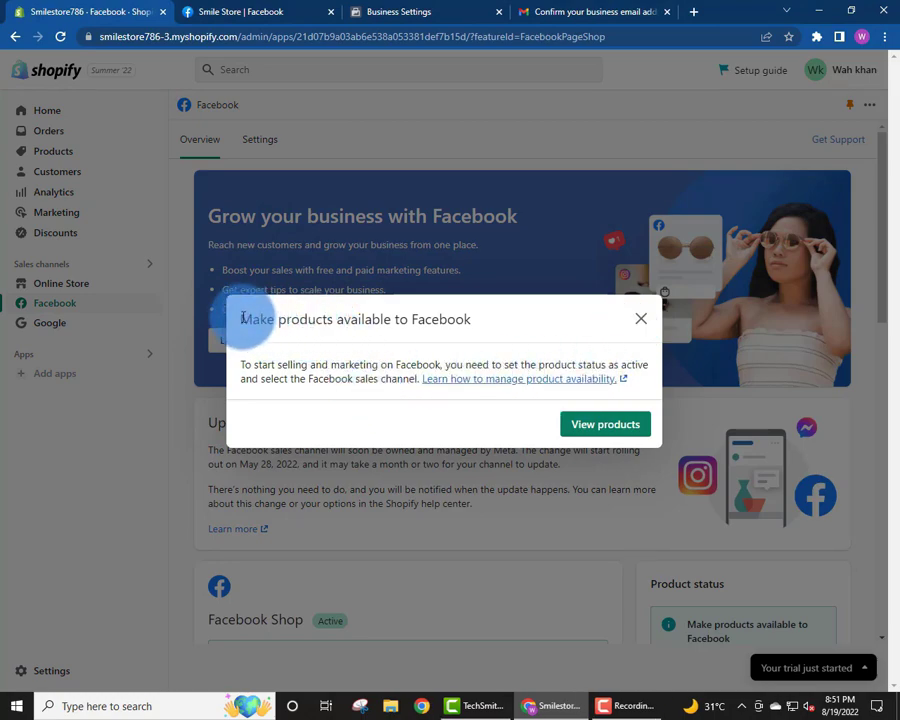
# Read the notice about making products available to Facebook, view the store's Products page and close it
pyautogui.moveTo(241, 319); pyautogui.dragTo(490, 333)
pyautogui.click(490, 330)
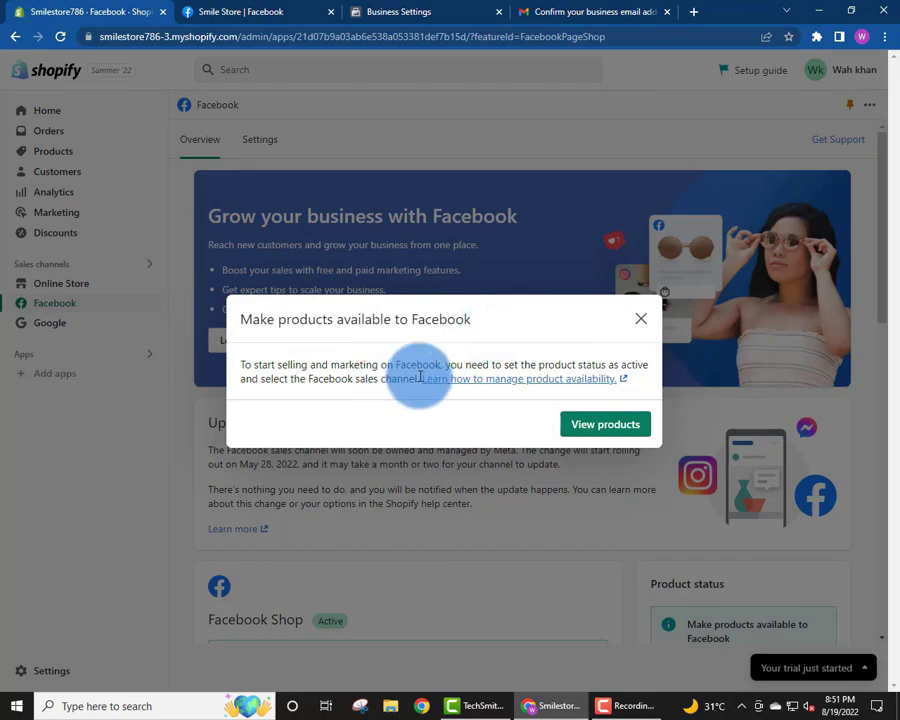
pyautogui.click(592, 418)
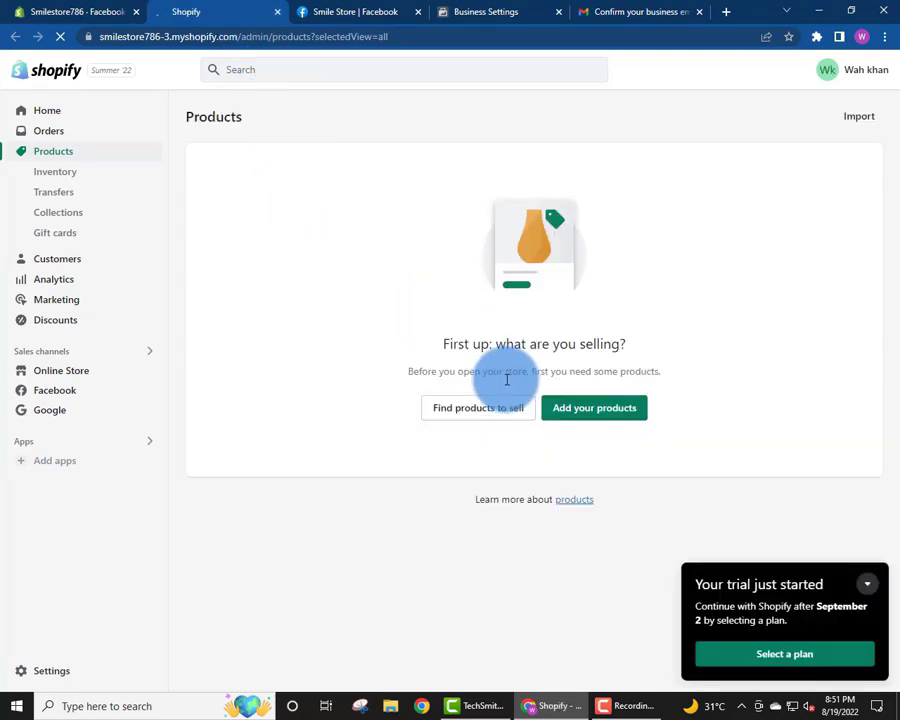
pyautogui.click(277, 11)
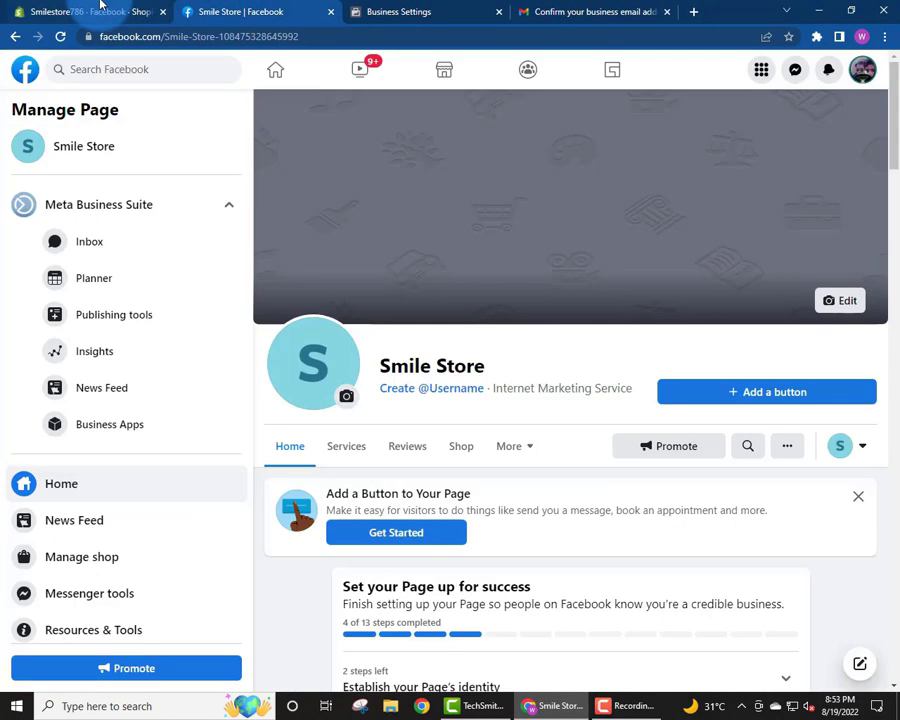
# Return to the Facebook sales channel in Shopify and check the Facebook Shop status on its overview
pyautogui.click(100, 6)
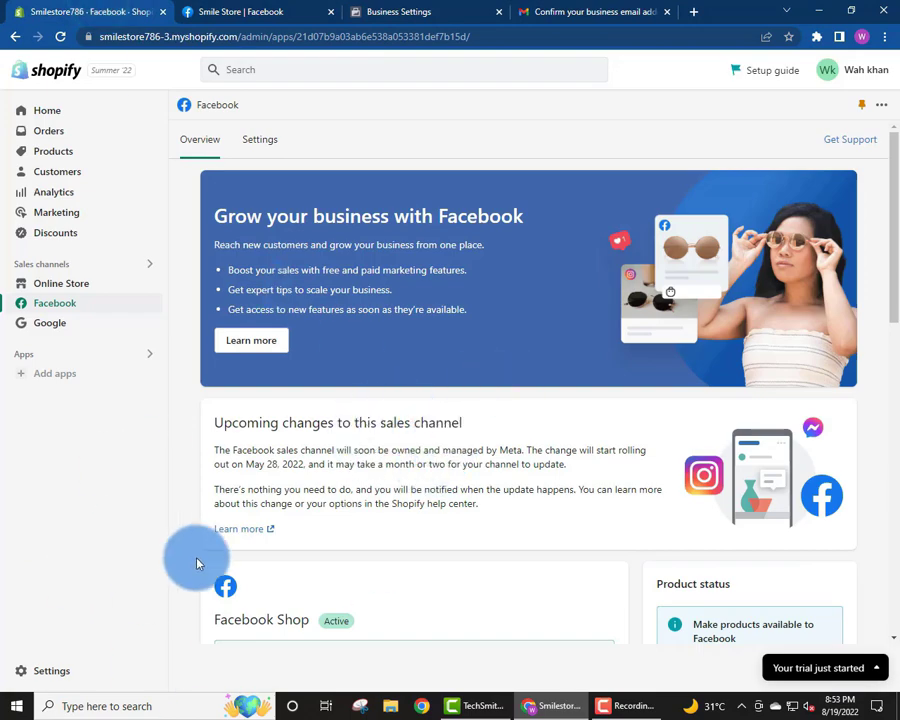
pyautogui.scroll(-4, 893, 340)
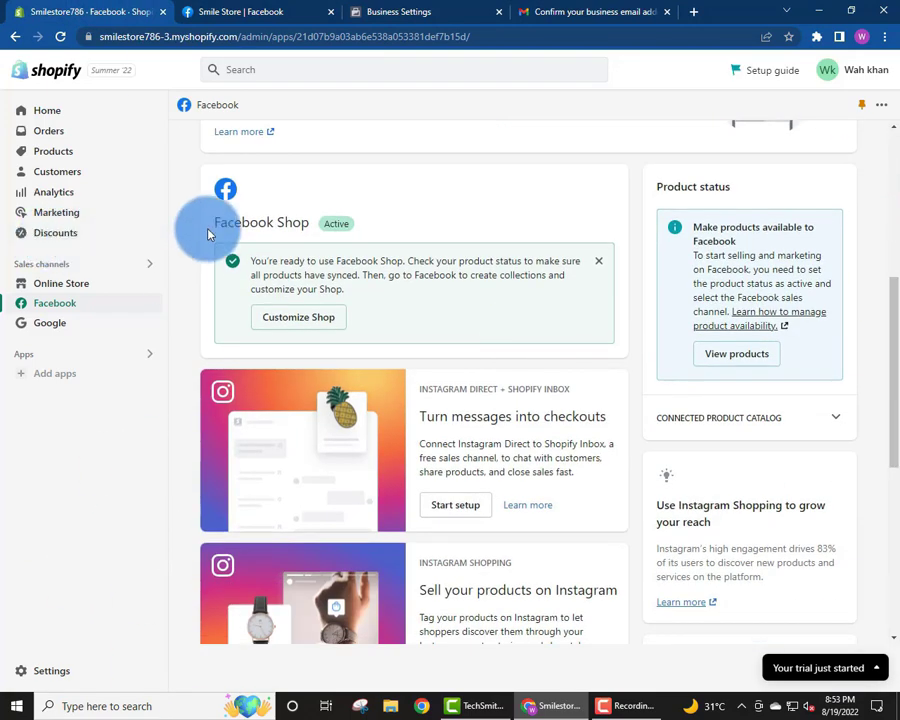
pyautogui.moveTo(208, 230); pyautogui.dragTo(364, 227)
pyautogui.click(368, 215)
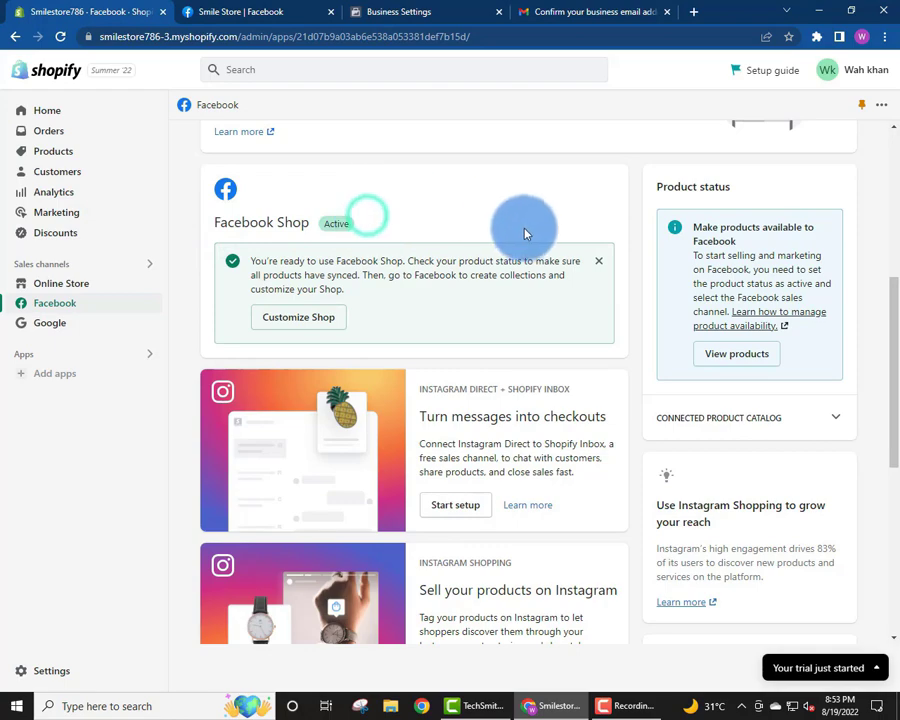
pyautogui.moveTo(894, 350); pyautogui.dragTo(885, 130)
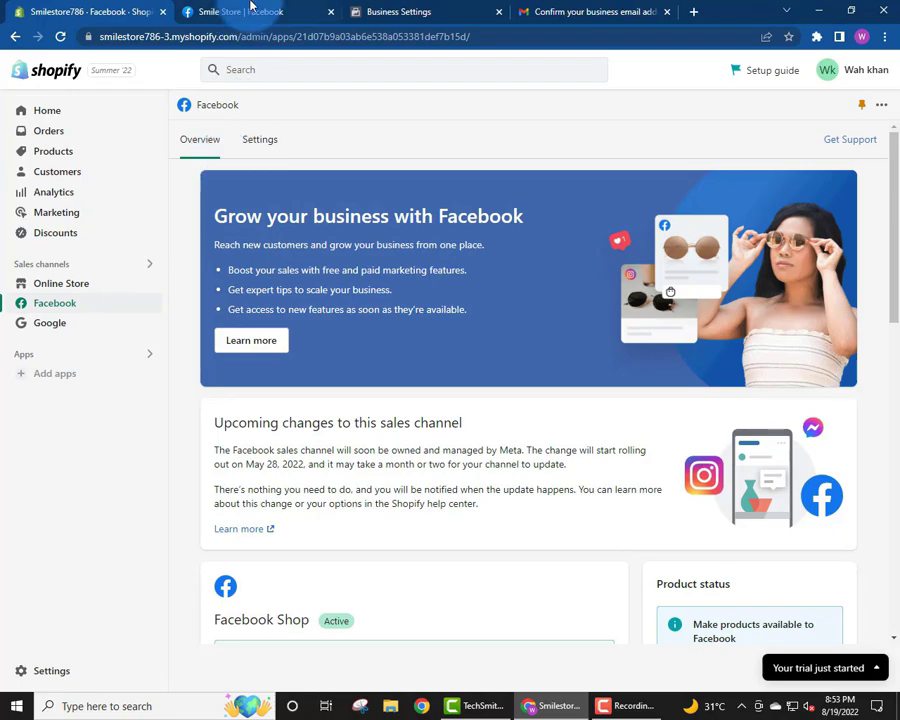
# Look through the Smile Store Facebook Page, checking its business tools, insights and product posts
pyautogui.click(250, 11)
pyautogui.scroll(-12, 392, 370)
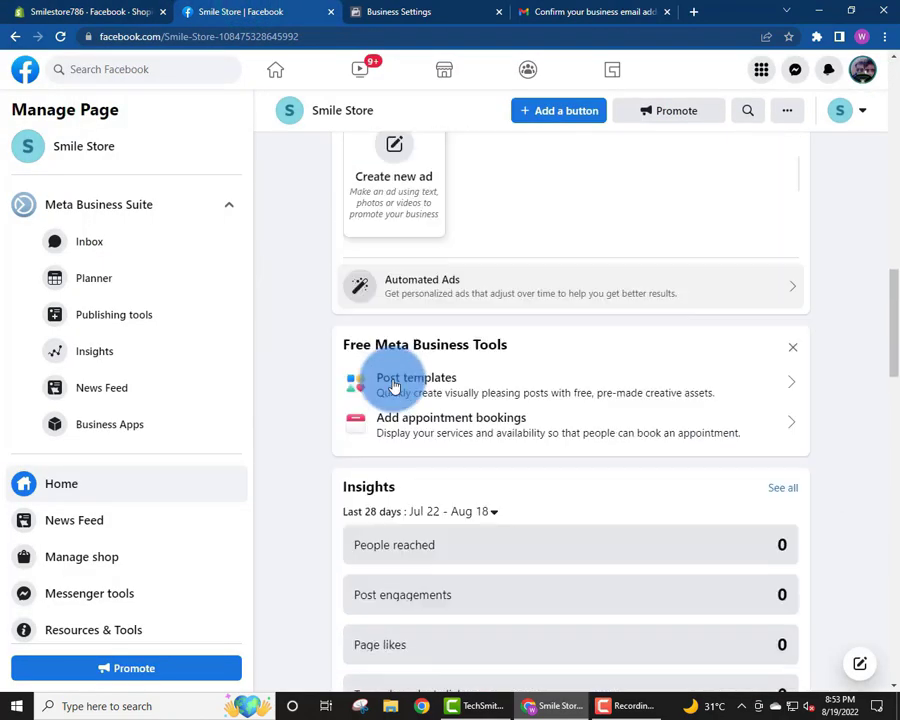
pyautogui.scroll(-15, 393, 386)
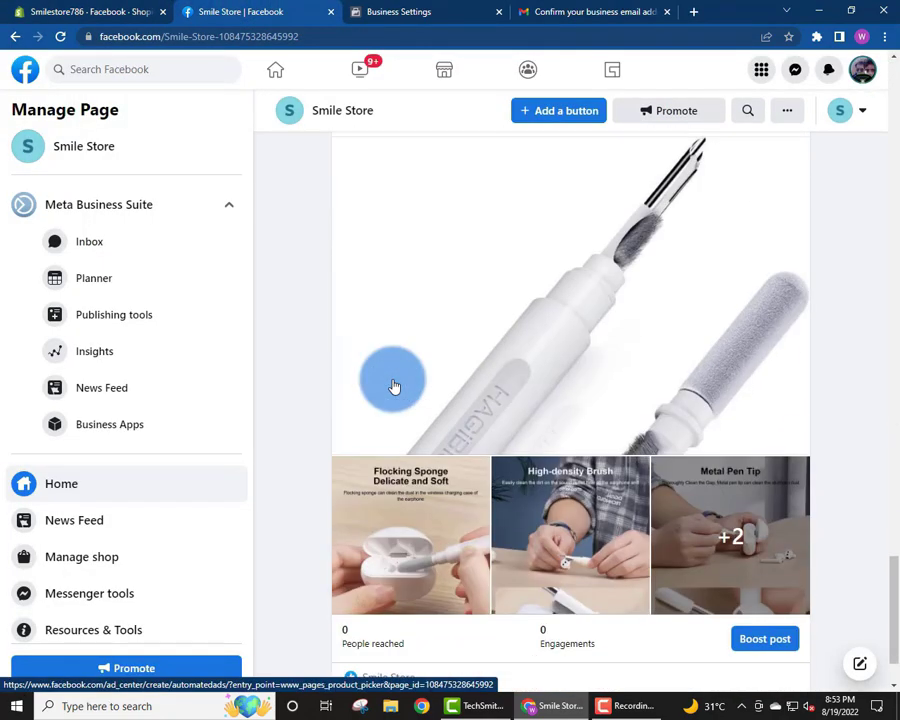
pyautogui.scroll(5, 393, 386)
pyautogui.moveTo(888, 498); pyautogui.dragTo(888, 75)
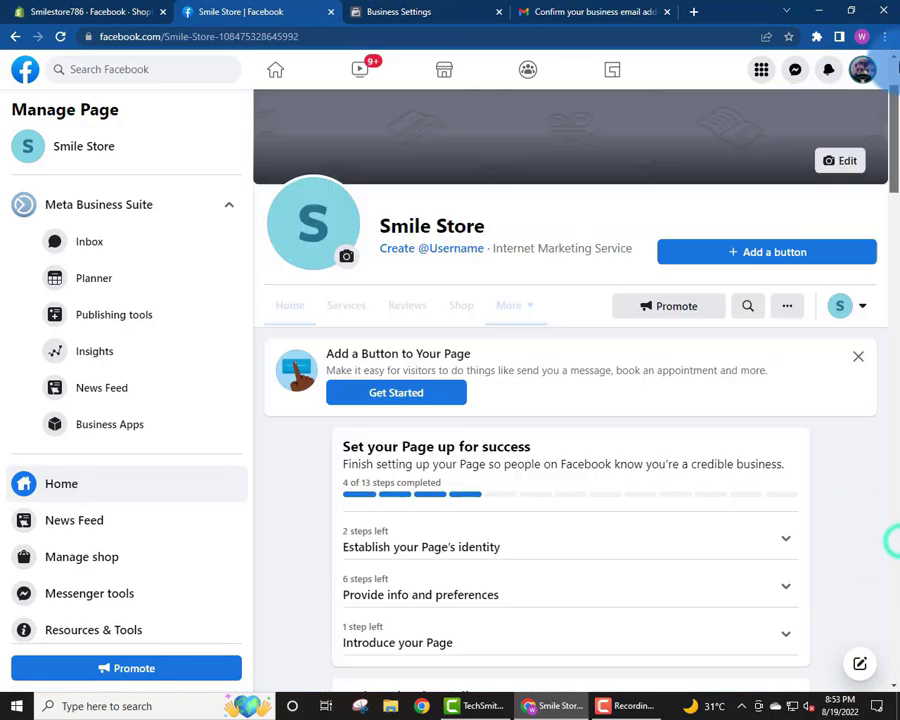
# In Business Settings, assign the Ads Pixel for Shopify to the admin with full Manage Pixel control
pyautogui.click(448, 10)
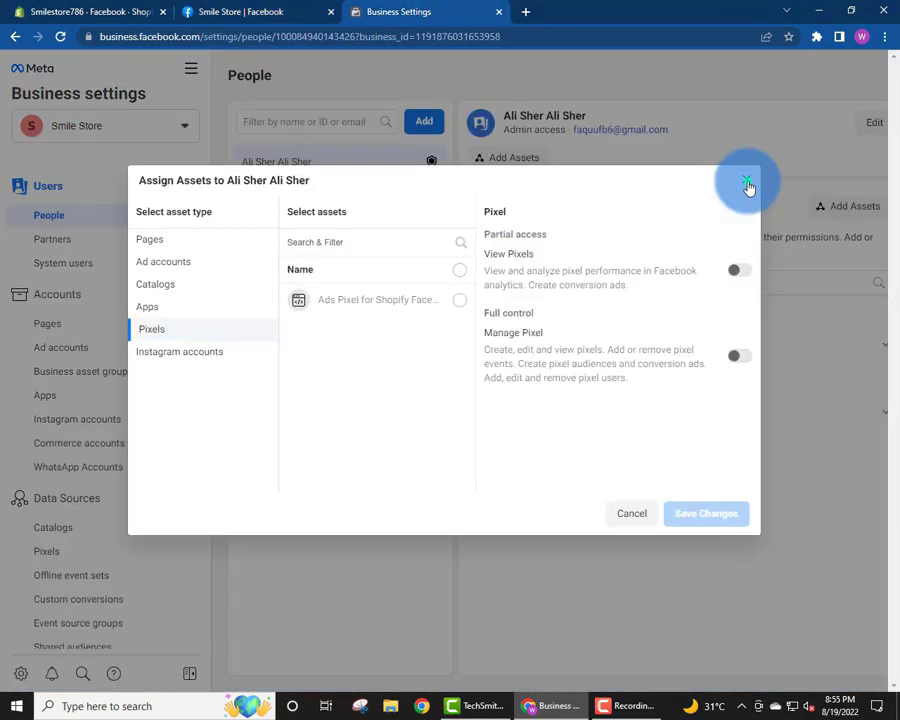
pyautogui.click(745, 183)
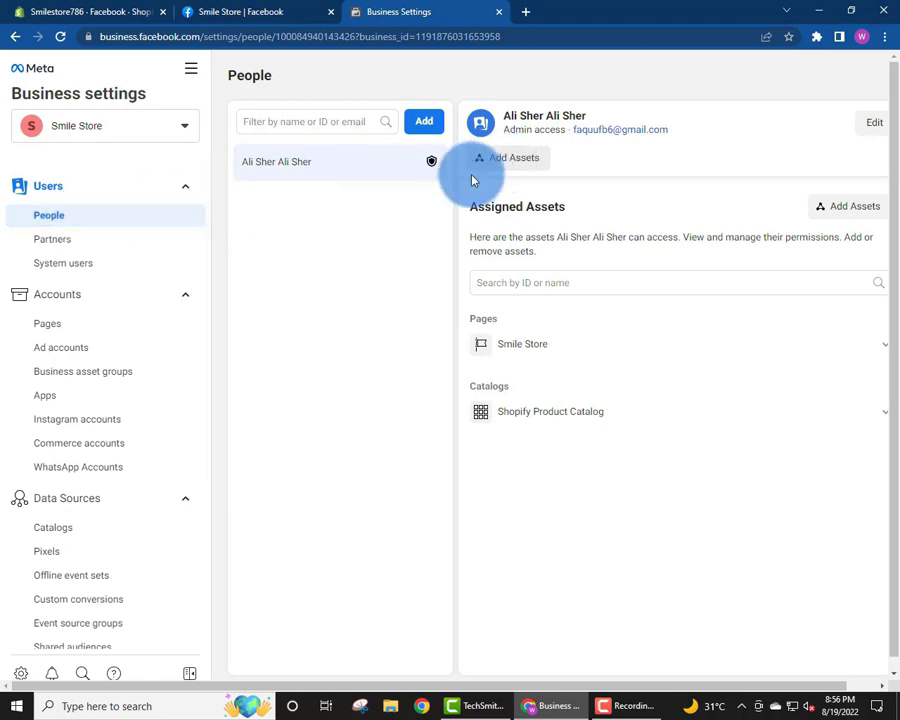
pyautogui.click(520, 162)
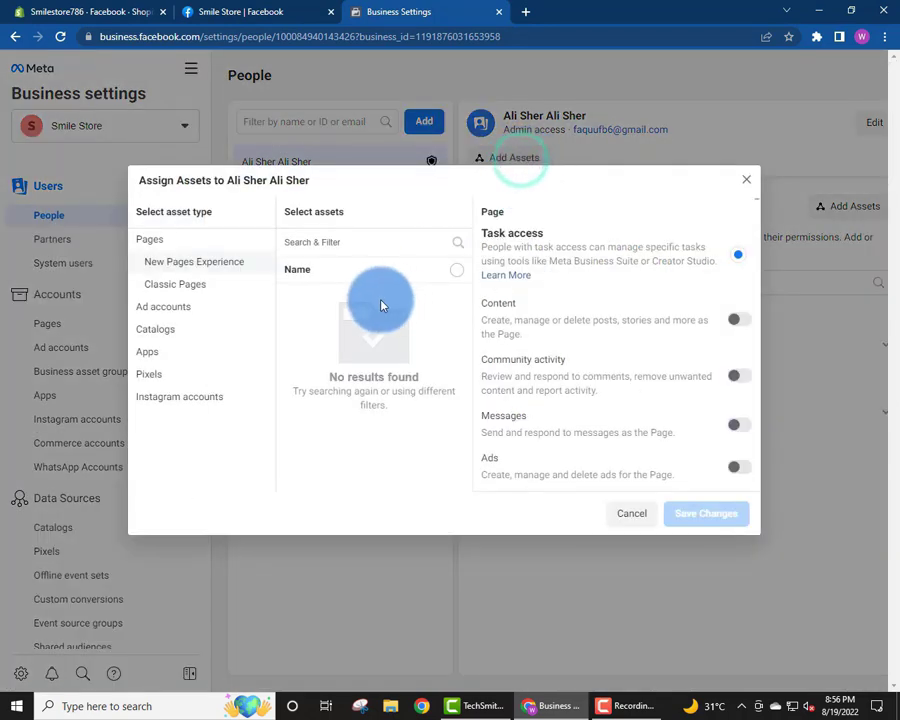
pyautogui.click(150, 374)
pyautogui.click(456, 303)
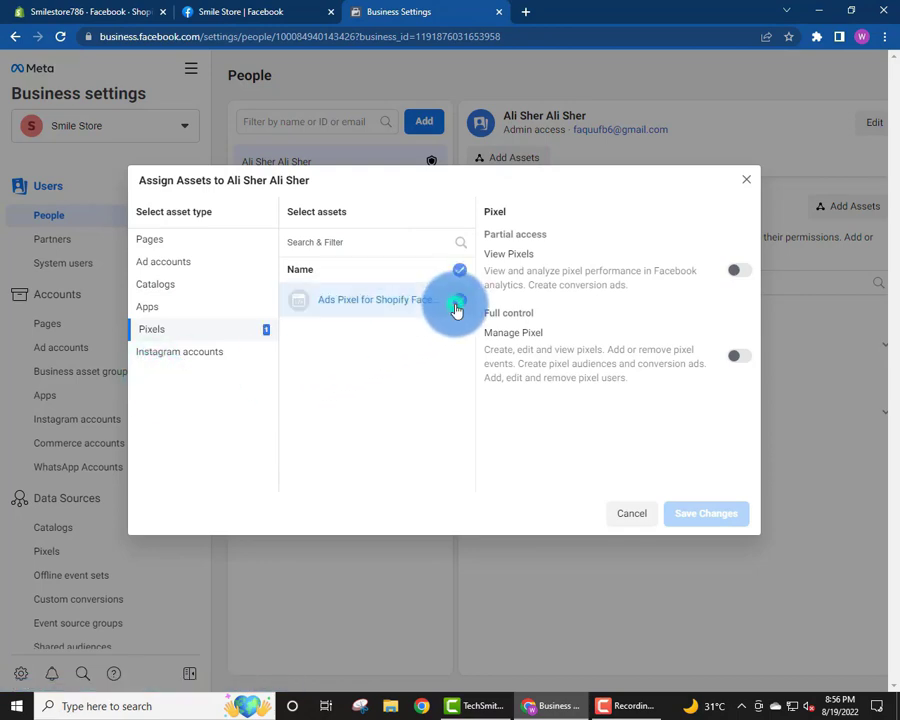
pyautogui.click(745, 360)
pyautogui.click(711, 512)
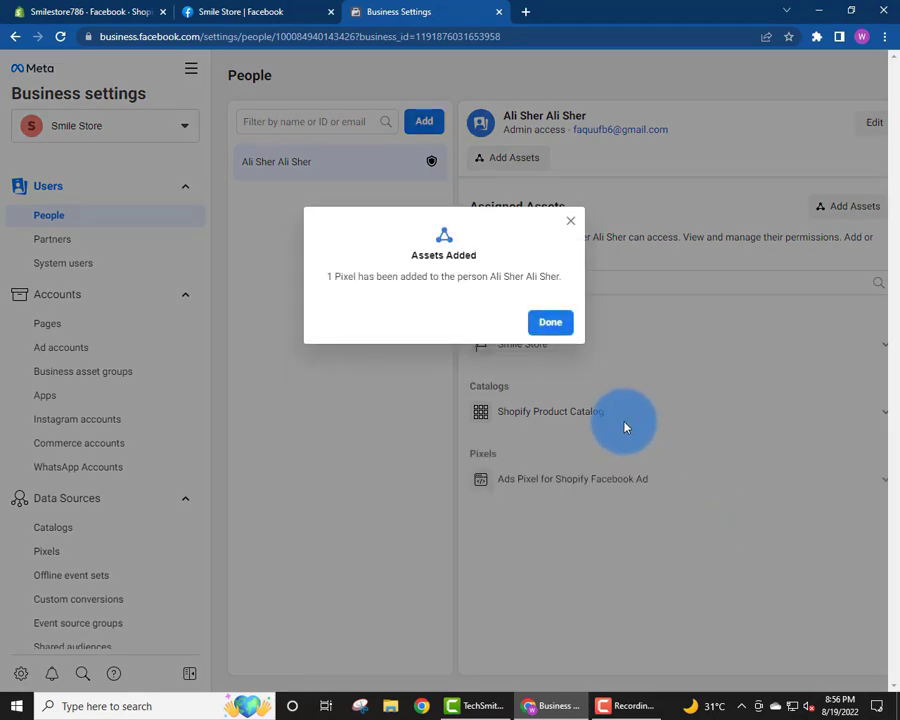
pyautogui.click(549, 322)
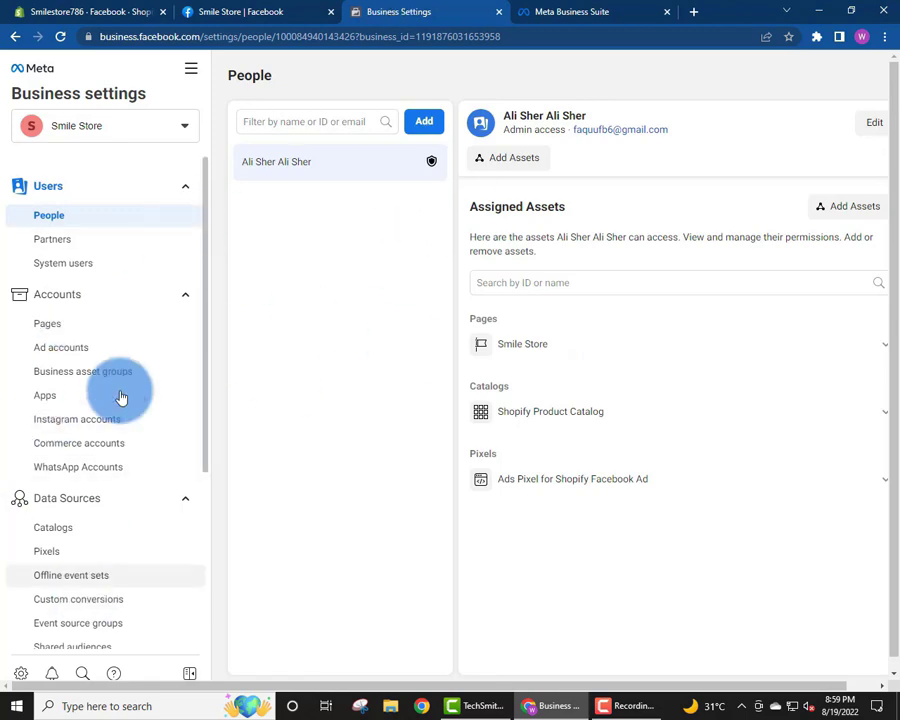
# Close Business Settings and load business.facebook.com to reach the Meta Business Suite home page
pyautogui.click(500, 17)
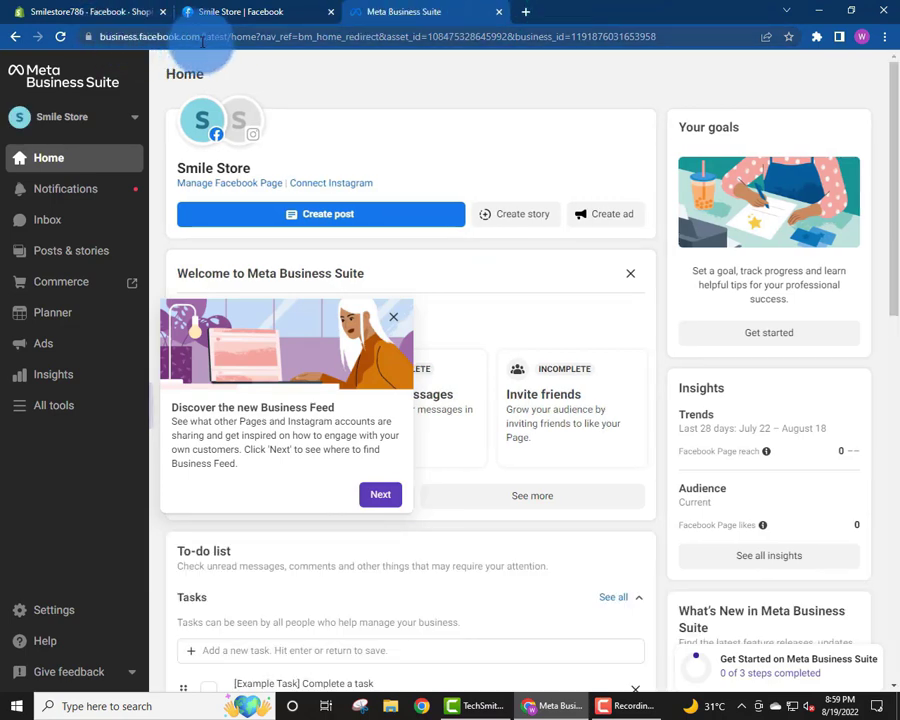
pyautogui.moveTo(201, 37); pyautogui.dragTo(772, 116)
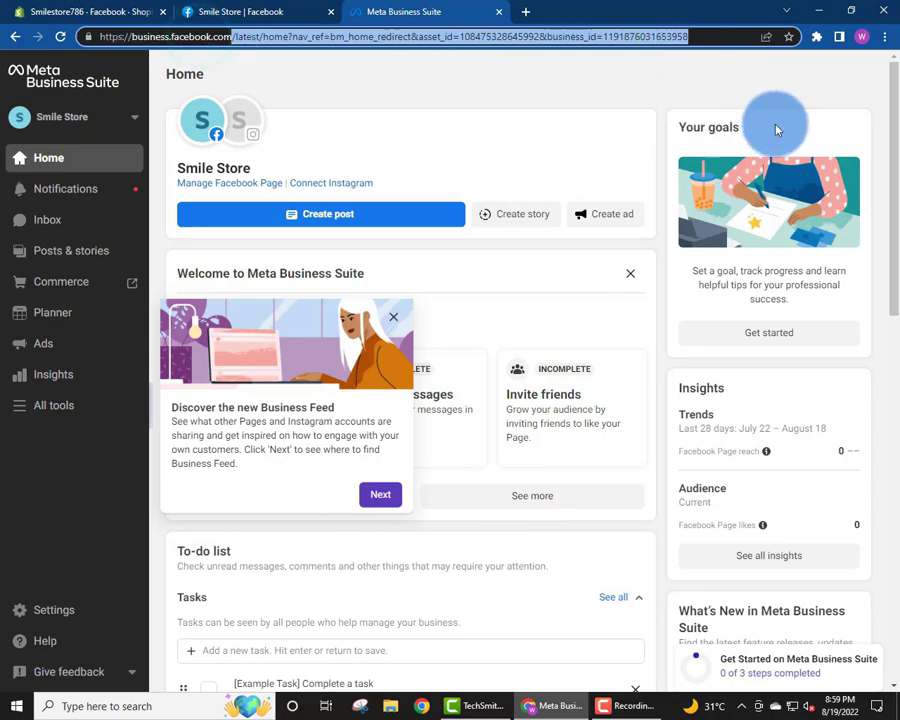
pyautogui.press('BackSpace')
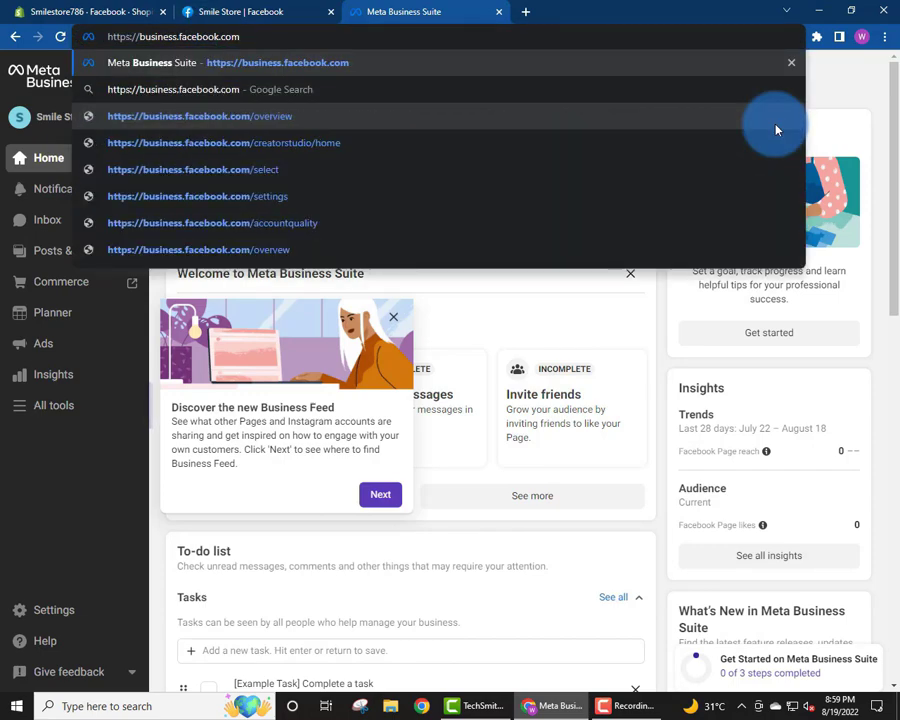
pyautogui.press('Return')
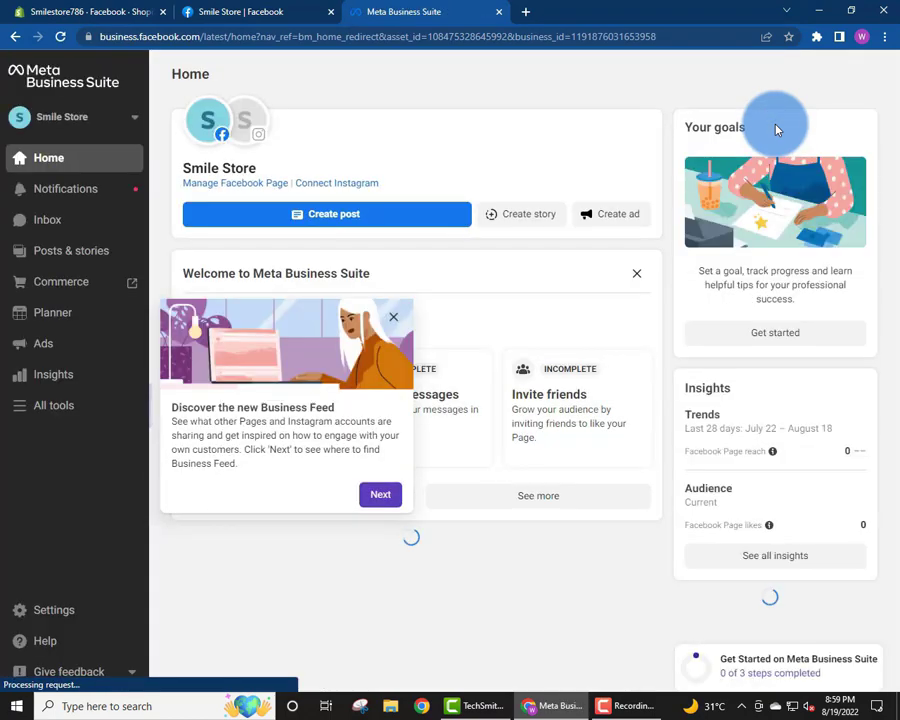
# Open Ads Manager from the advertising tools of Meta Business Suite
pyautogui.click(48, 404)
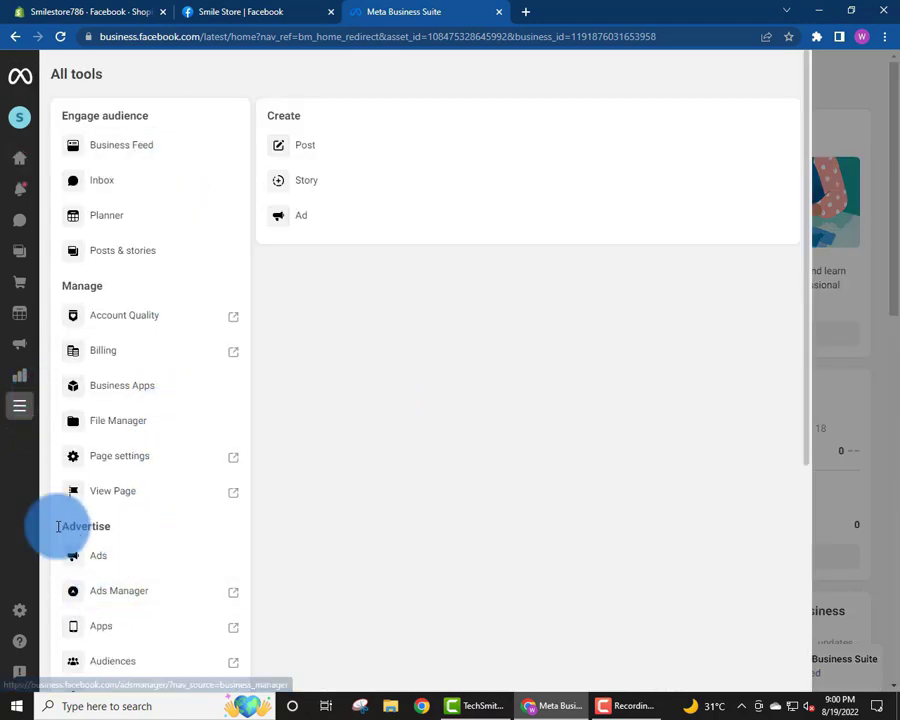
pyautogui.moveTo(56, 527); pyautogui.dragTo(133, 534)
pyautogui.click(133, 534)
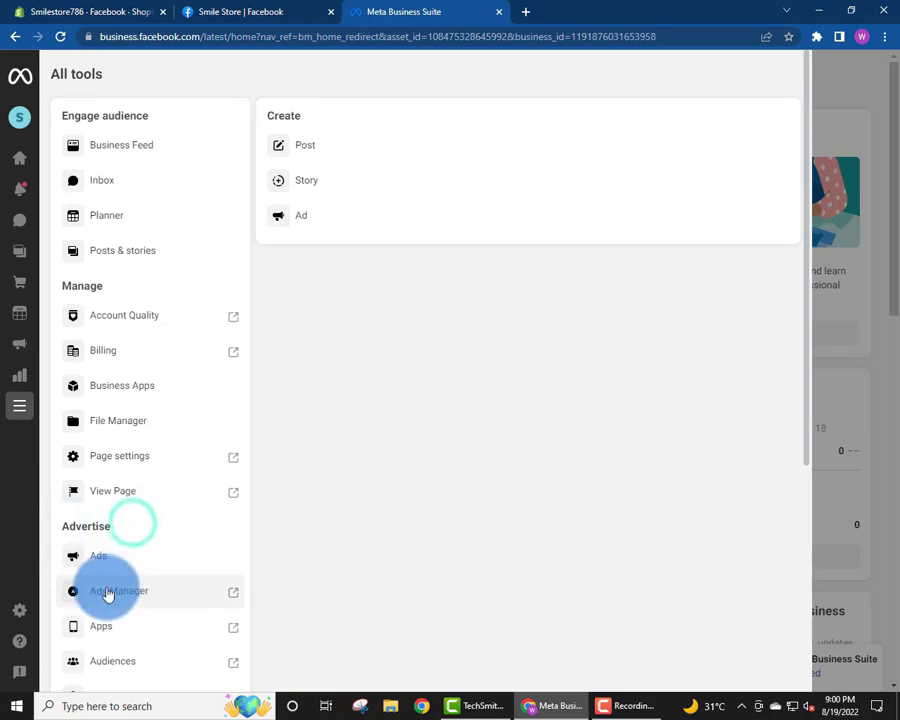
pyautogui.click(168, 592)
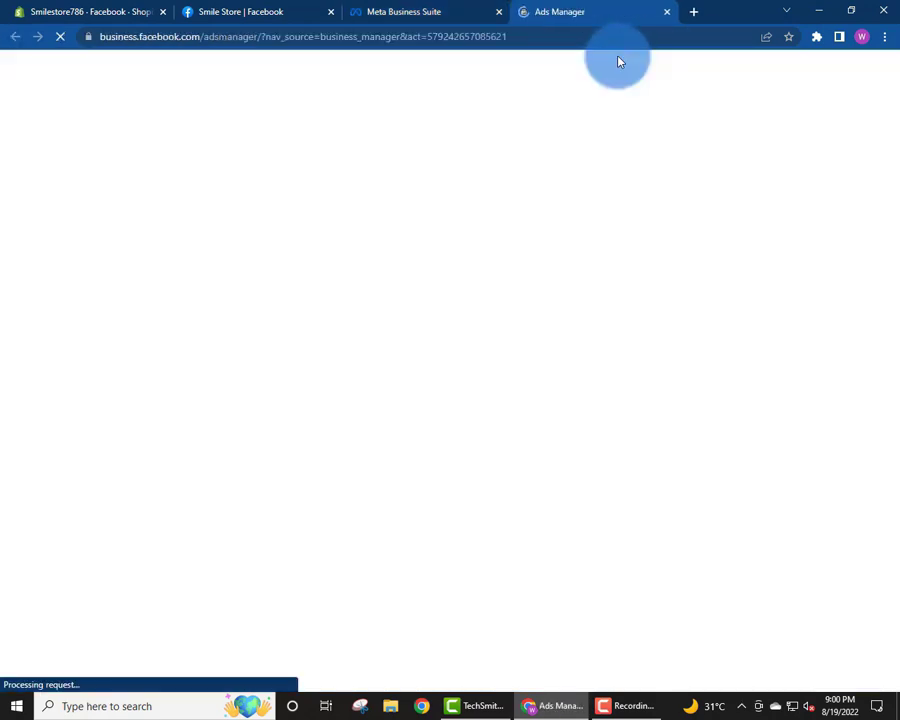
pyautogui.click(458, 12)
pyautogui.click(537, 10)
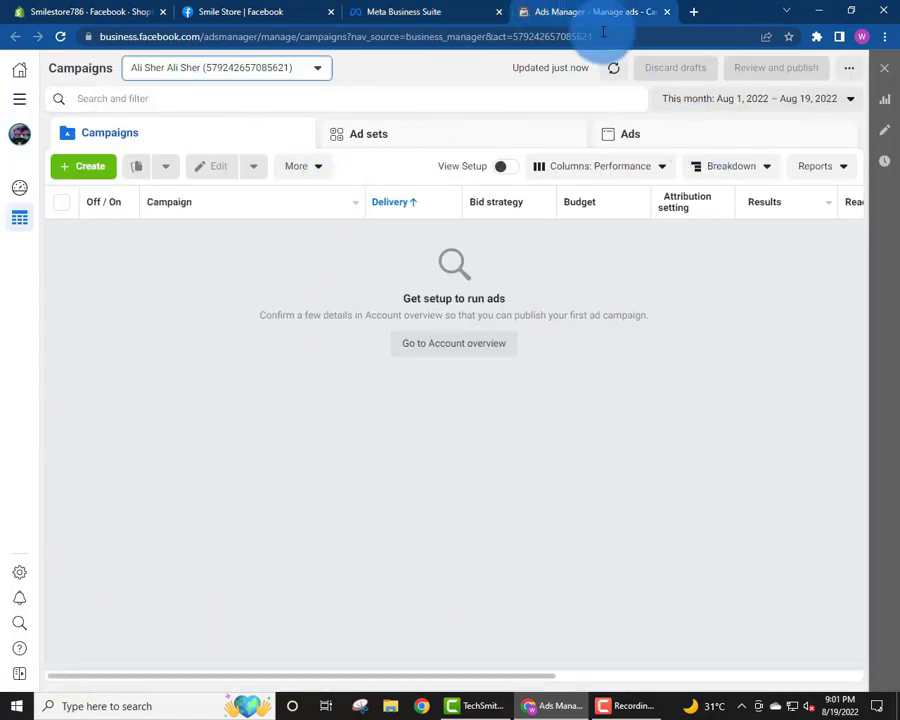
# Open the full business settings from Meta Business Suite and check the Smile Store's ad accounts
pyautogui.click(458, 11)
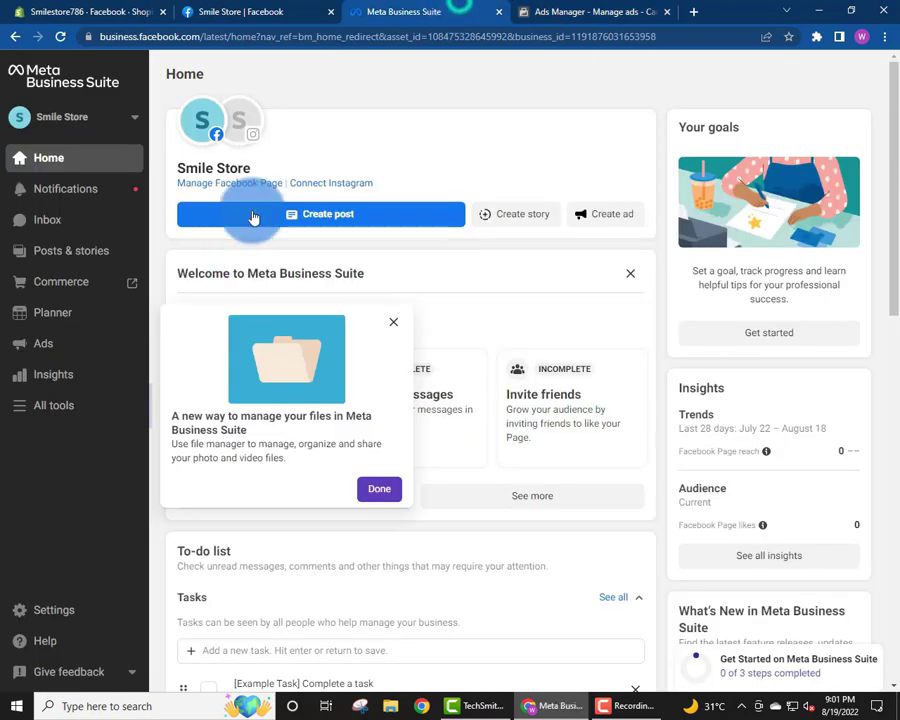
pyautogui.click(46, 606)
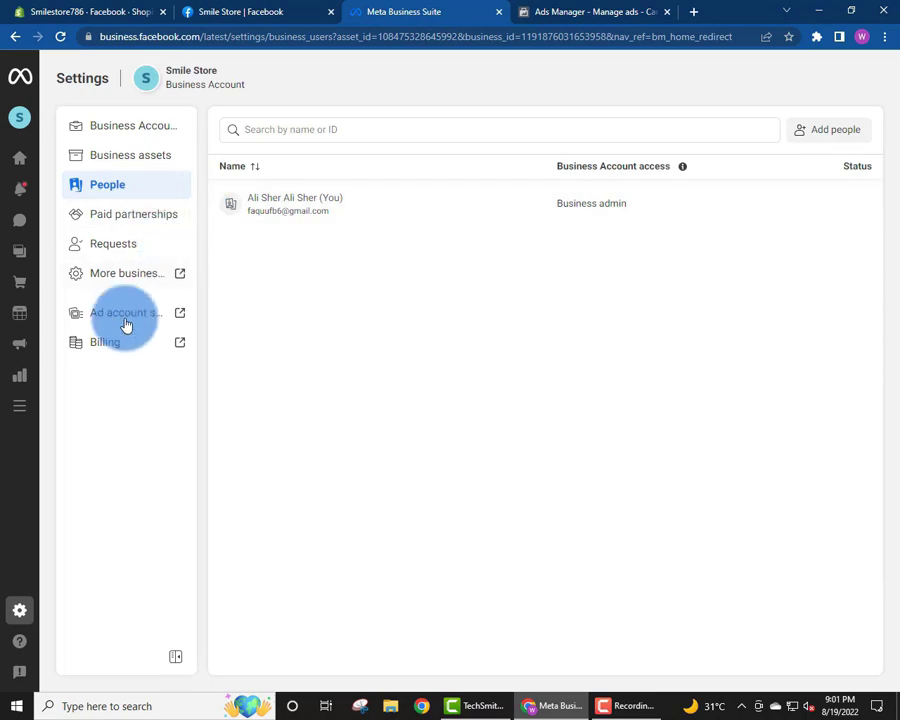
pyautogui.click(139, 283)
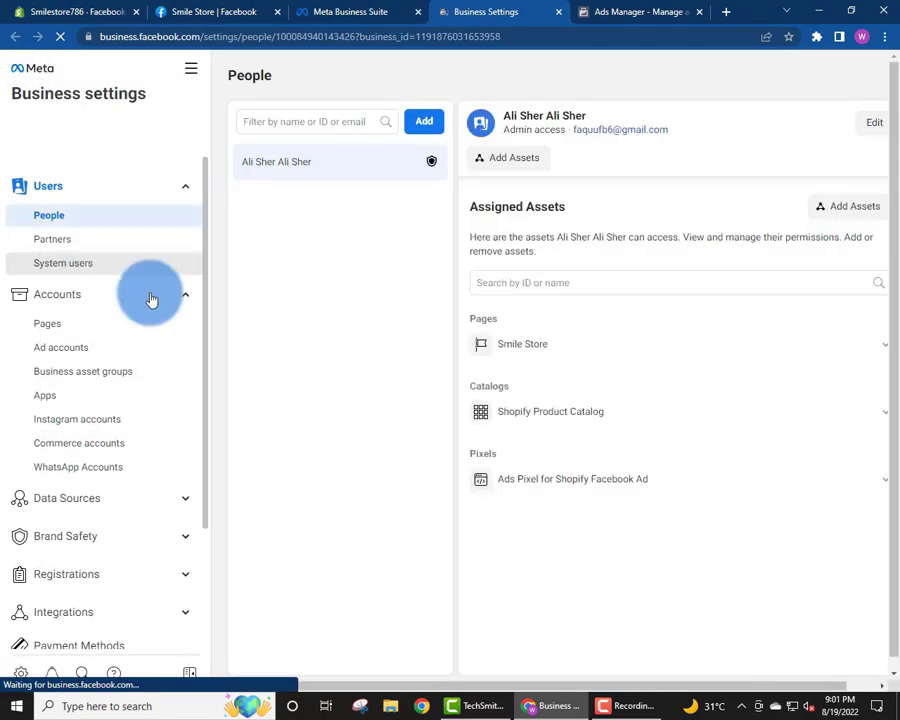
pyautogui.click(54, 350)
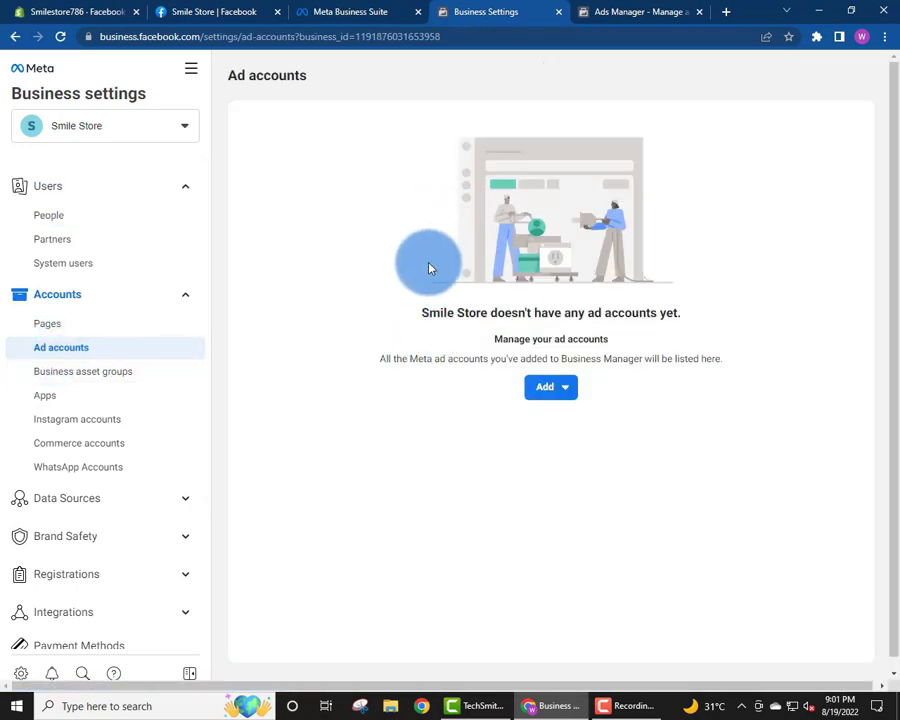
pyautogui.moveTo(418, 310); pyautogui.dragTo(746, 356)
pyautogui.click(708, 316)
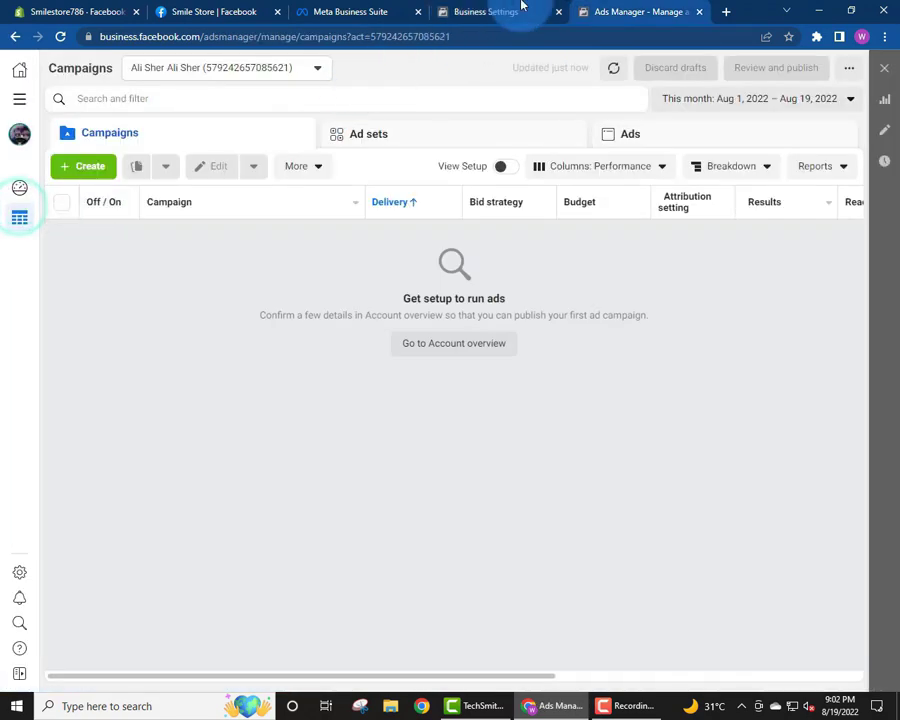
# Start adding an existing ad account to the Smile Store business, up to its Ad account ID entry
pyautogui.click(526, 5)
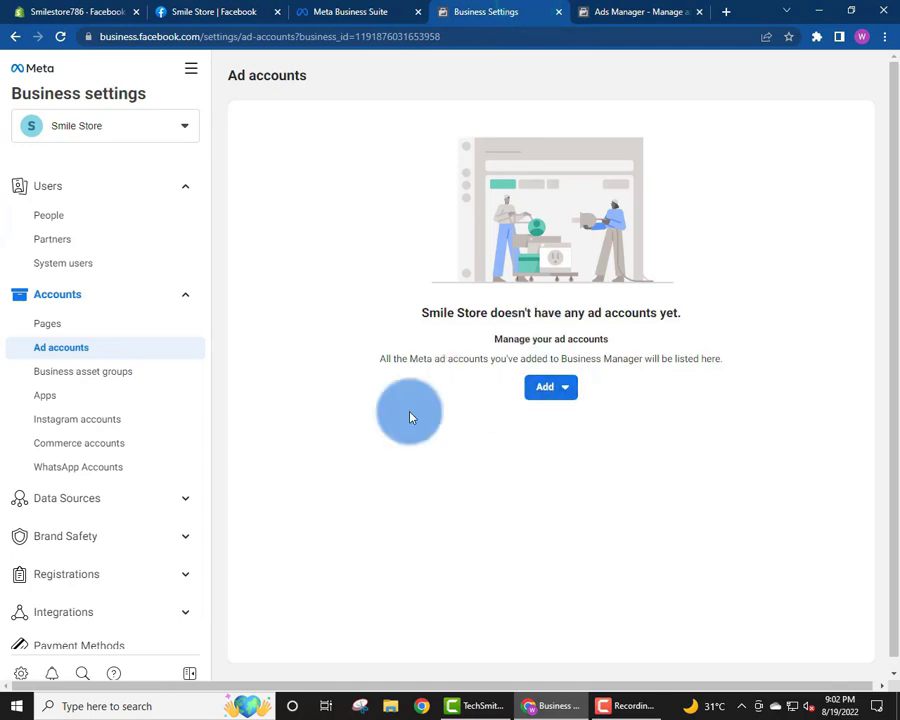
pyautogui.click(562, 391)
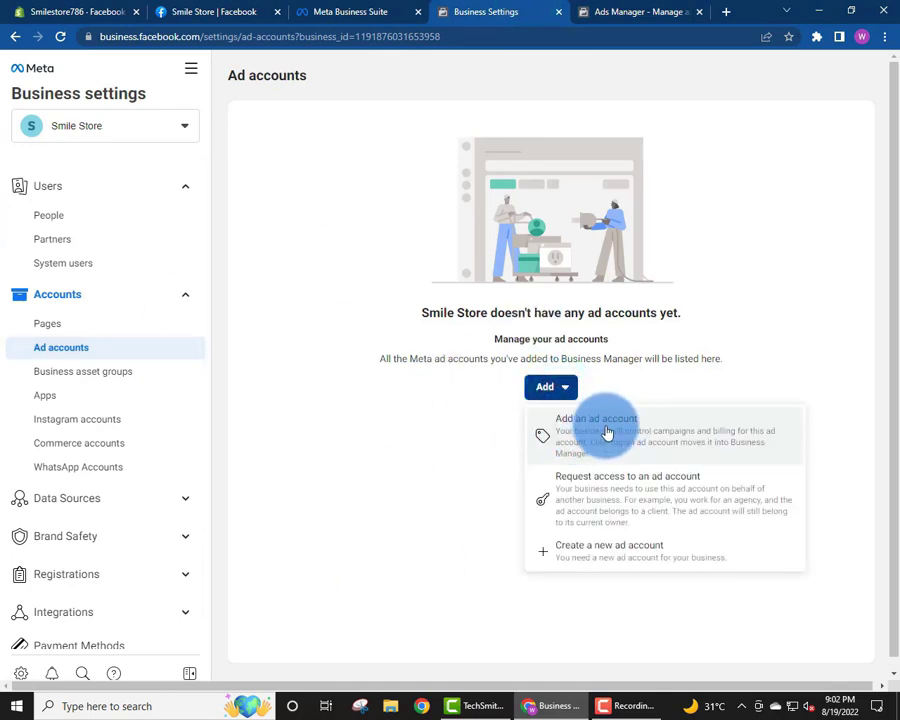
pyautogui.click(606, 431)
pyautogui.click(308, 343)
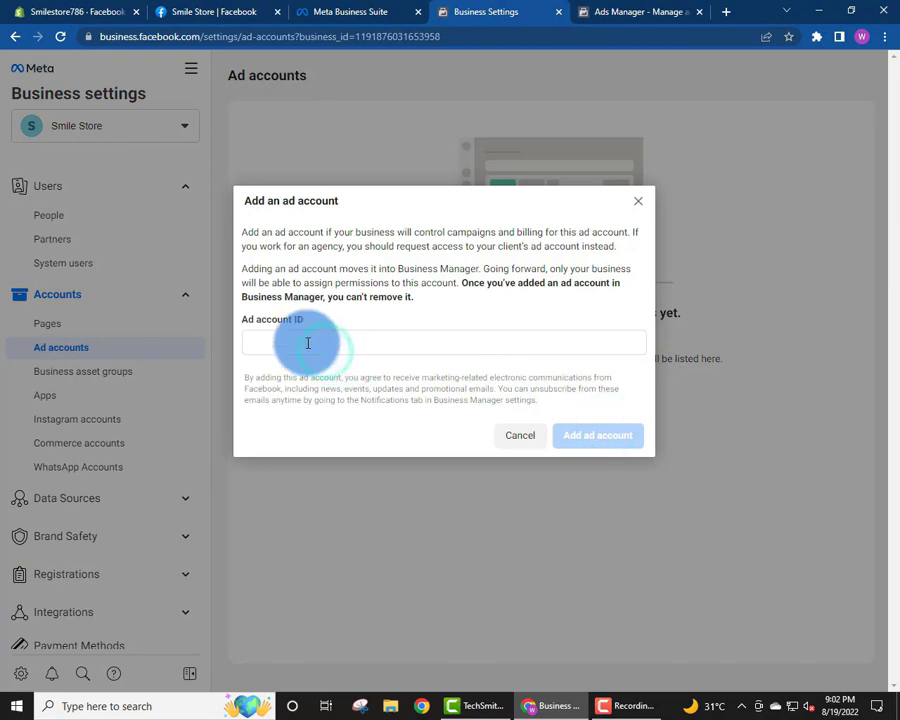
# Copy the ad account ID from the Account Overview in Ads Manager
pyautogui.click(600, 11)
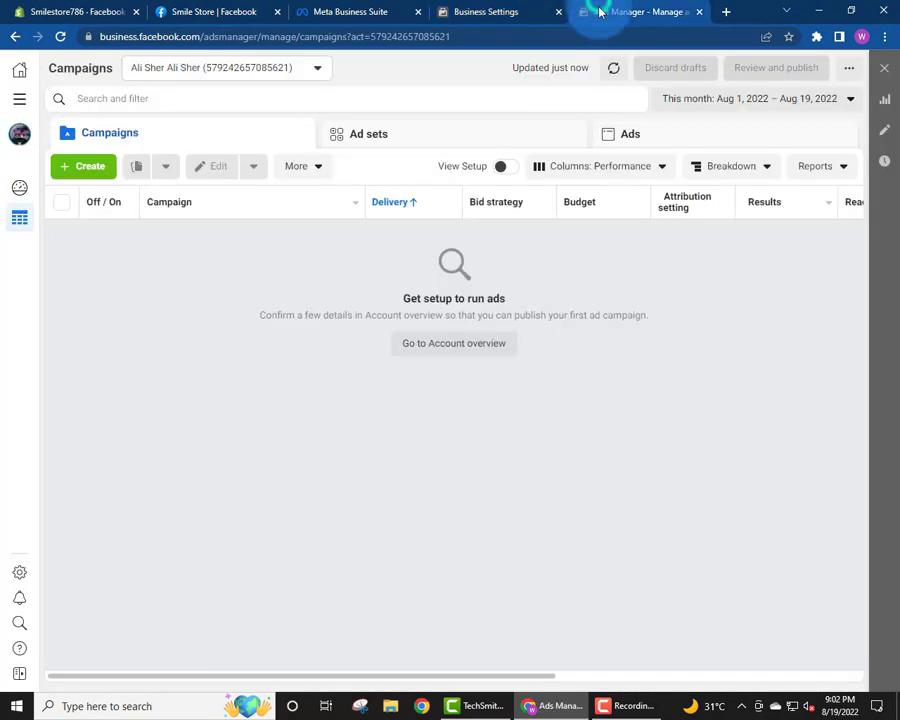
pyautogui.click(17, 190)
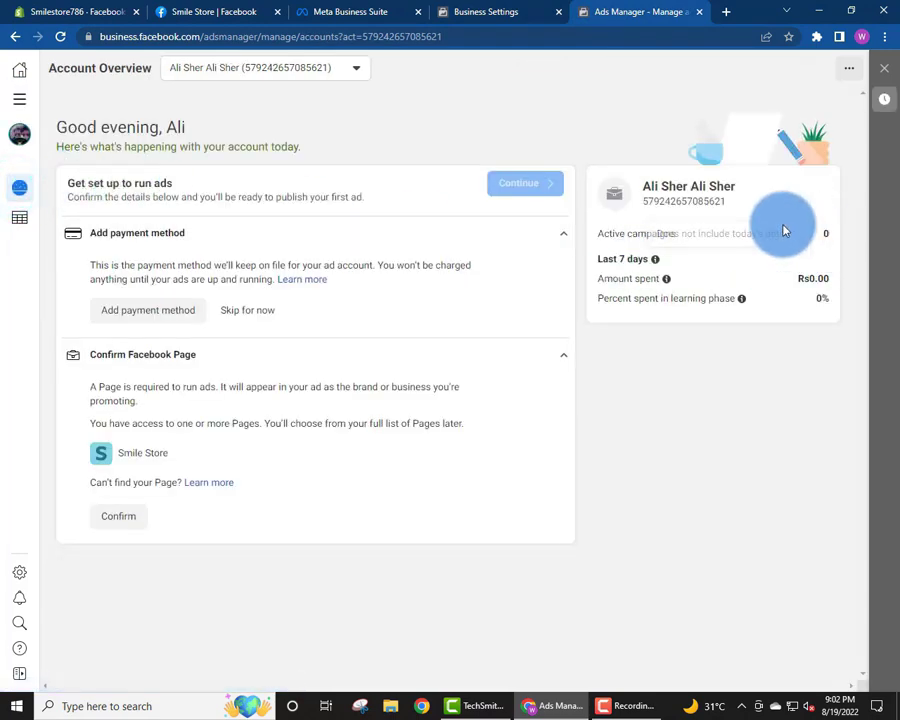
pyautogui.doubleClick(712, 201)
pyautogui.rightClick(711, 205)
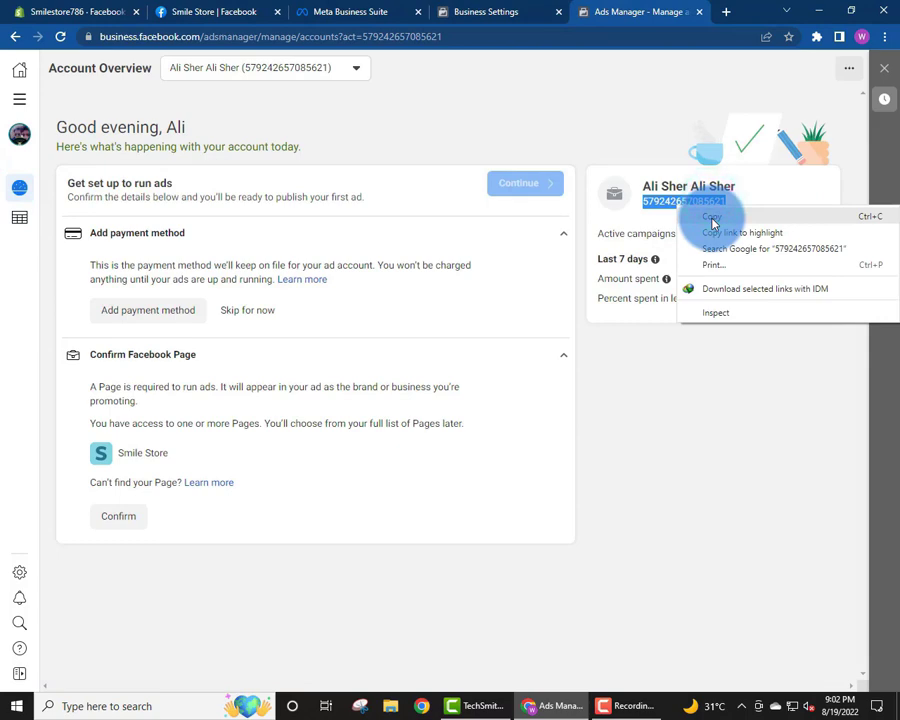
pyautogui.click(712, 218)
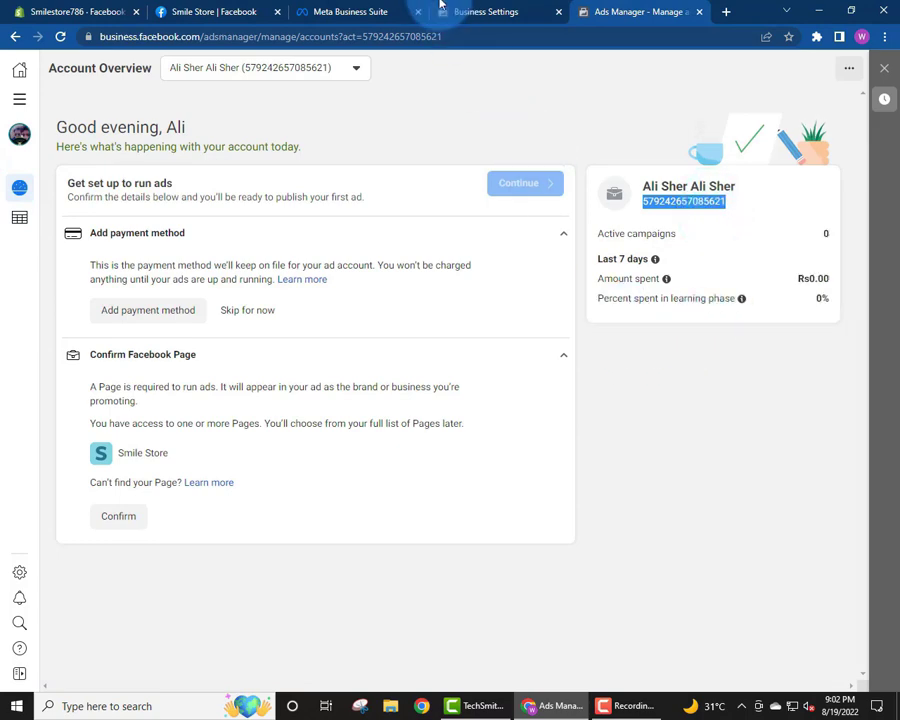
# Paste the copied ad account ID in Business Settings and try to add the ad account to the business
pyautogui.click(526, 11)
pyautogui.click(484, 336)
pyautogui.rightClick(458, 342)
pyautogui.click(470, 442)
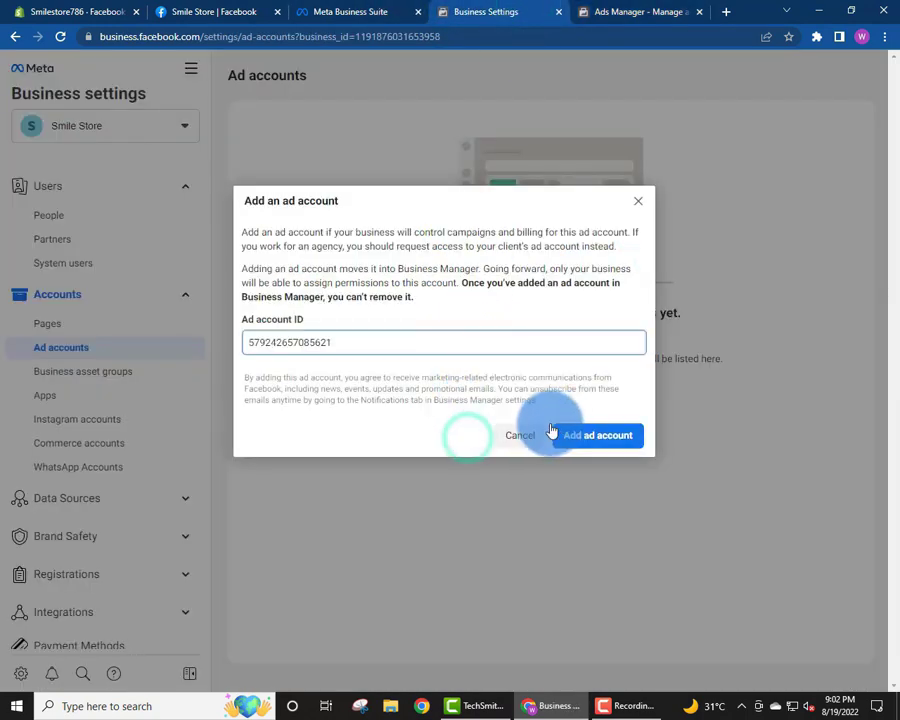
pyautogui.click(578, 433)
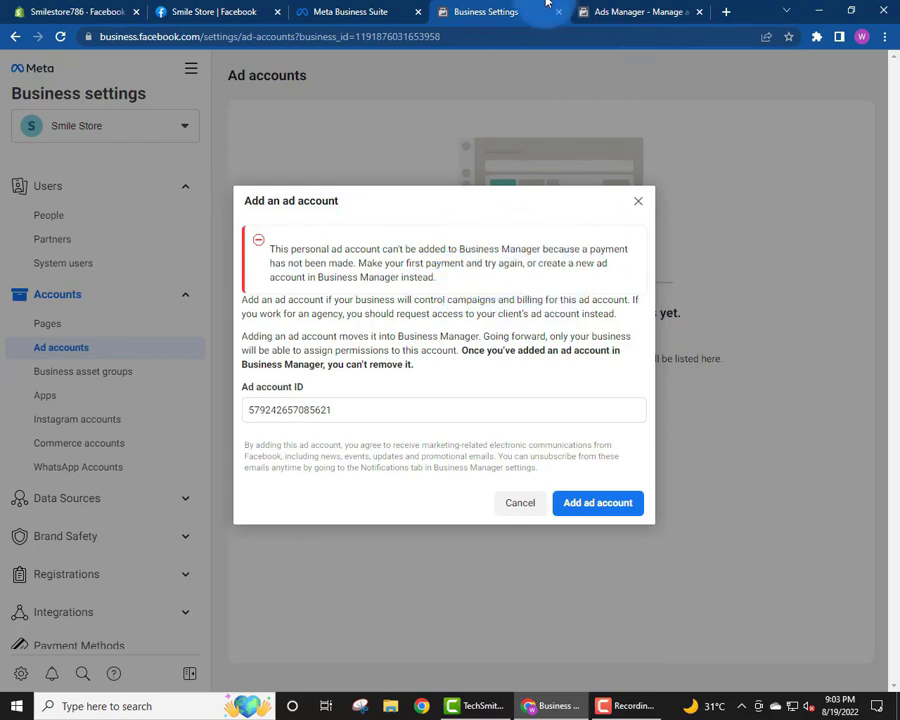
# Return to Ads Manager and check the ad account's amount spent and percent spent in learning phase
pyautogui.click(596, 8)
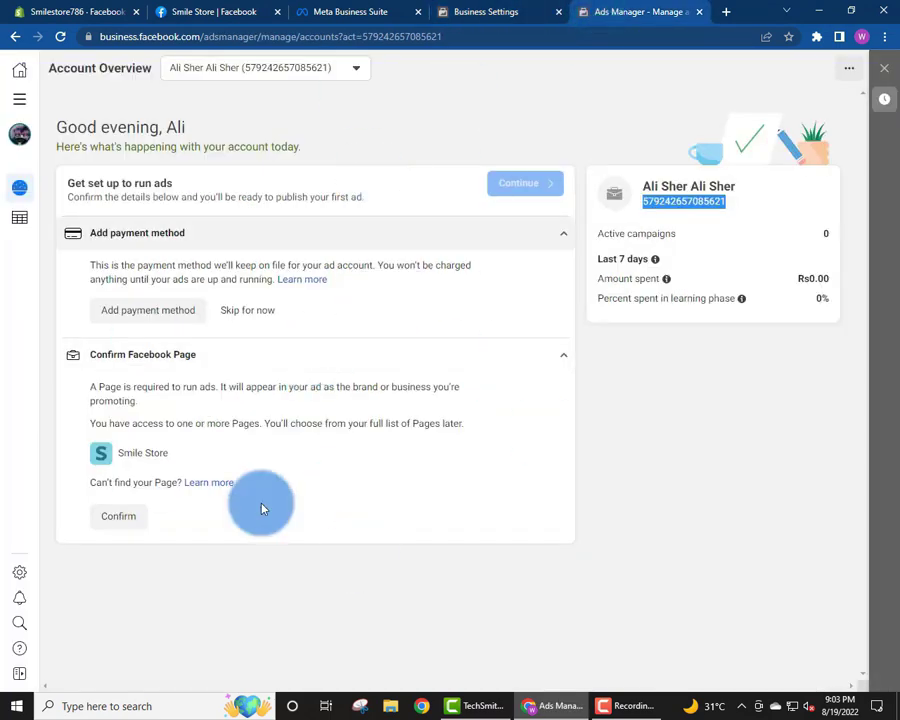
pyautogui.click(746, 407)
pyautogui.moveTo(800, 277); pyautogui.dragTo(823, 298)
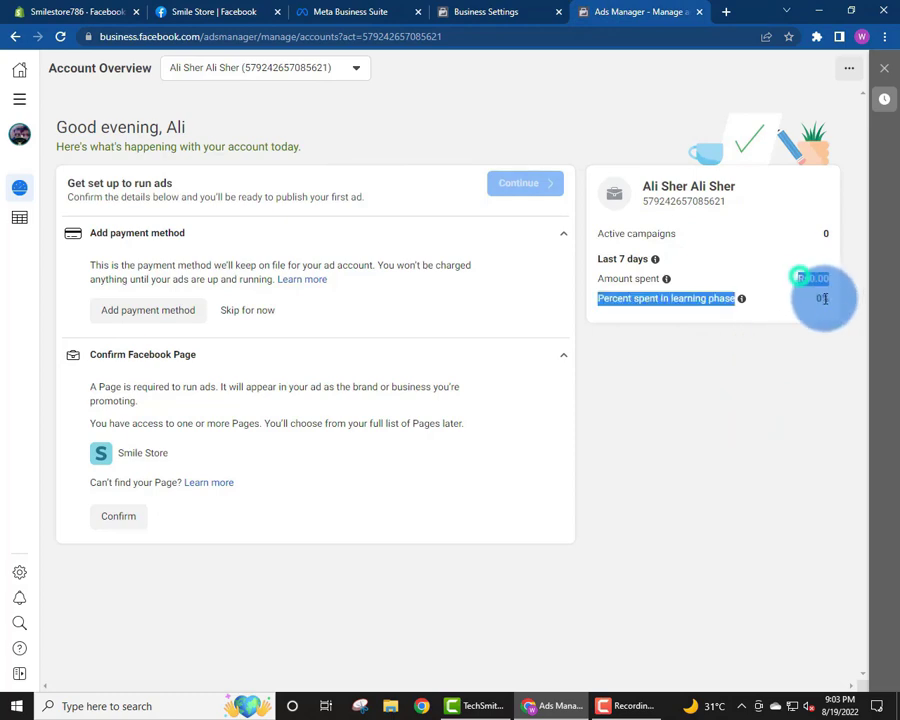
pyautogui.click(771, 380)
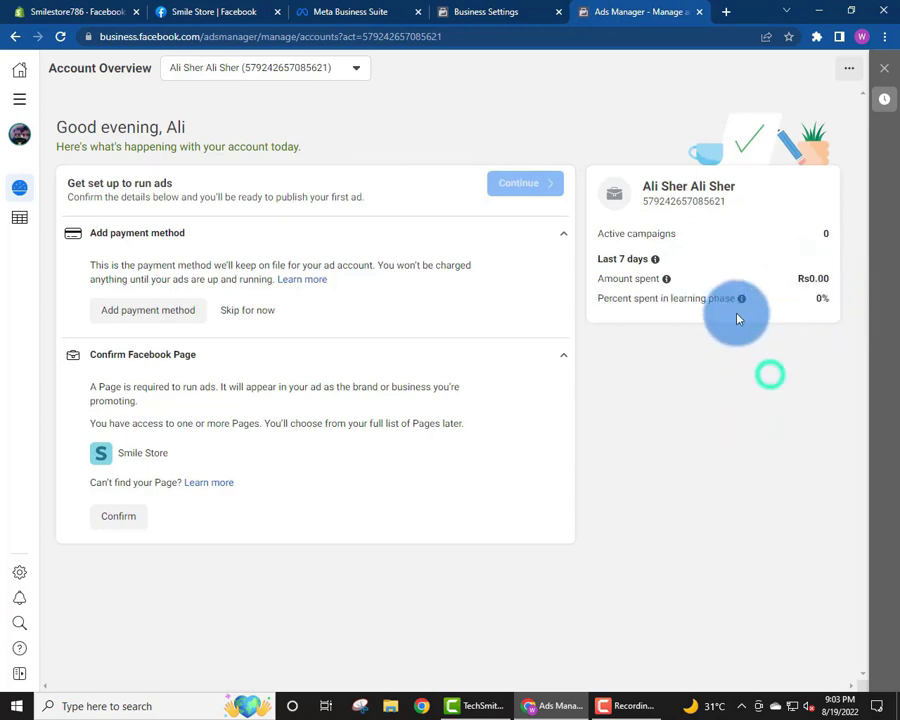
pyautogui.moveTo(743, 302)
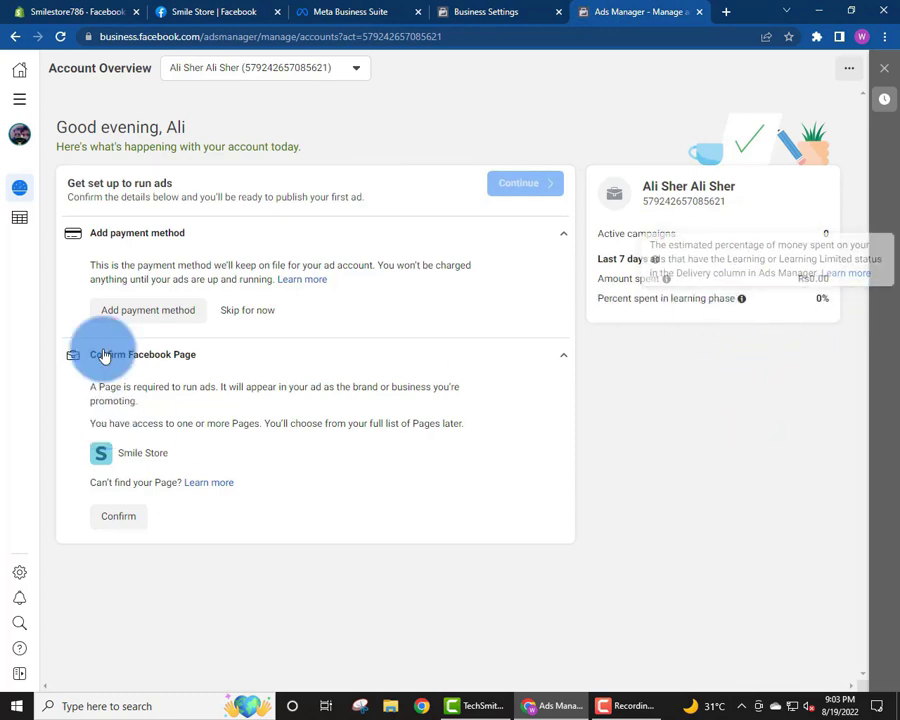
# Review the Add payment information form up to the debit or credit card option and close it without adding a payment method
pyautogui.click(183, 312)
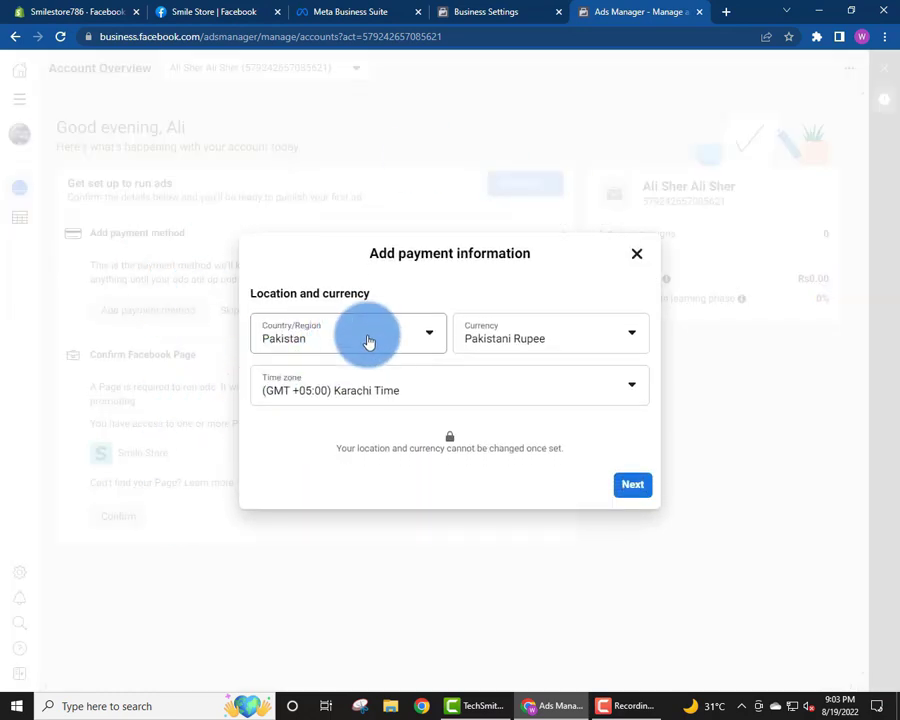
pyautogui.click(636, 486)
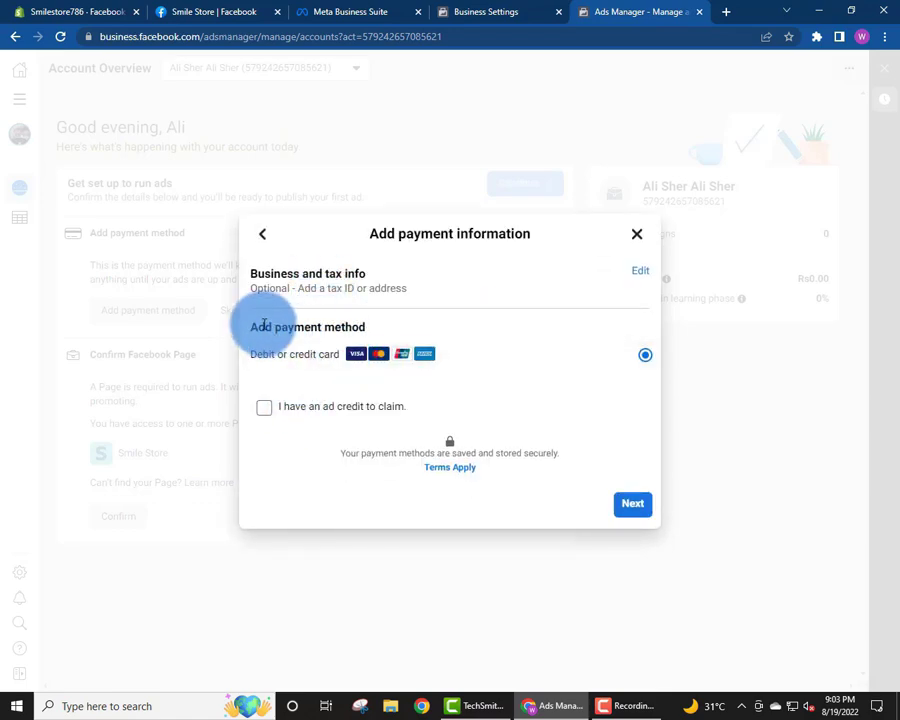
pyautogui.moveTo(265, 327); pyautogui.dragTo(364, 362)
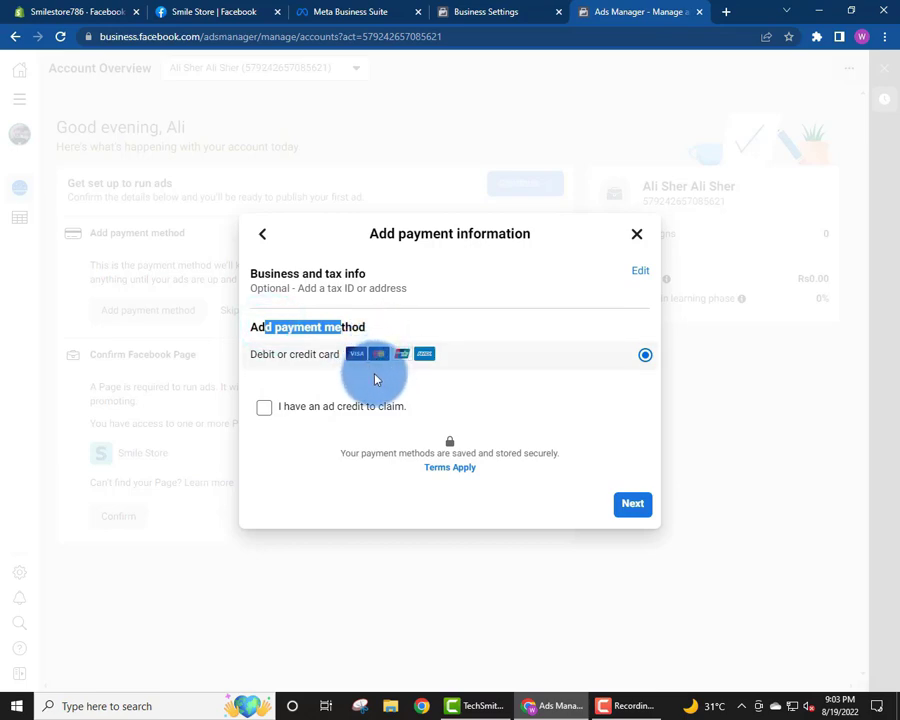
pyautogui.tripleClick(383, 450)
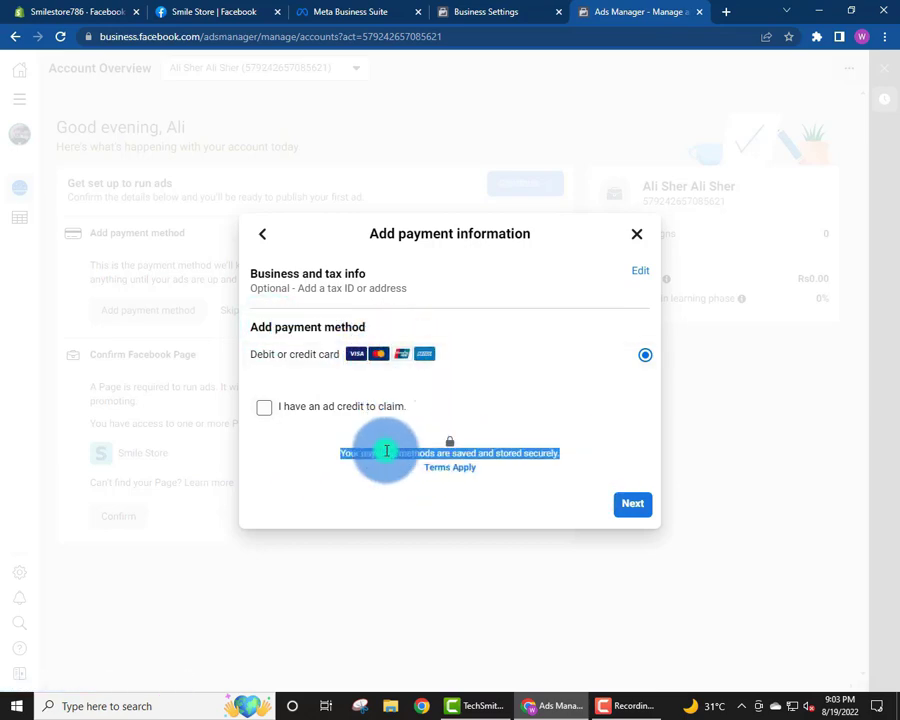
pyautogui.click(497, 446)
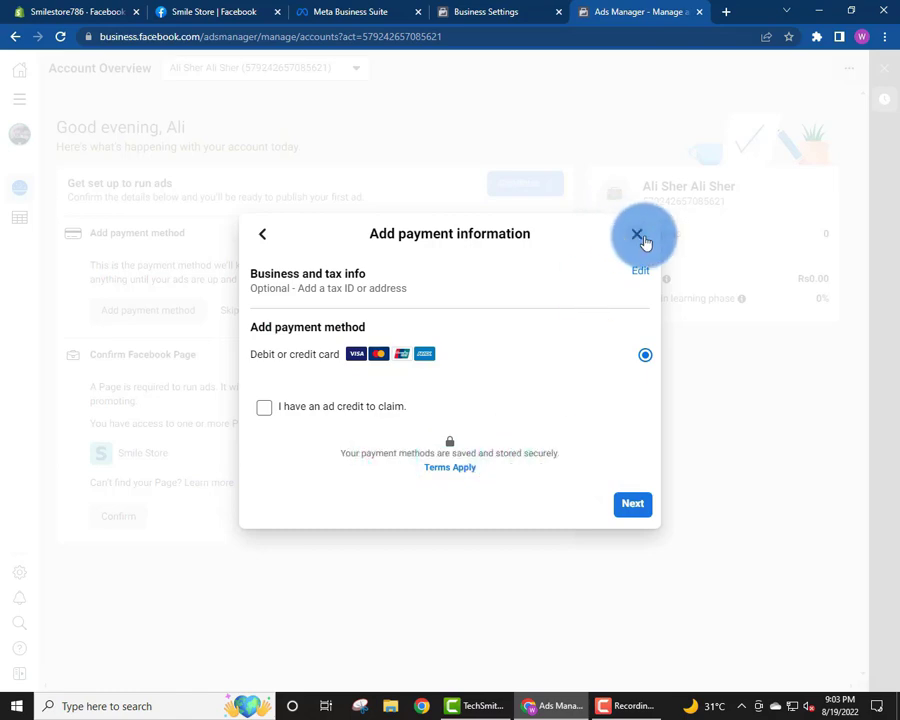
pyautogui.click(637, 236)
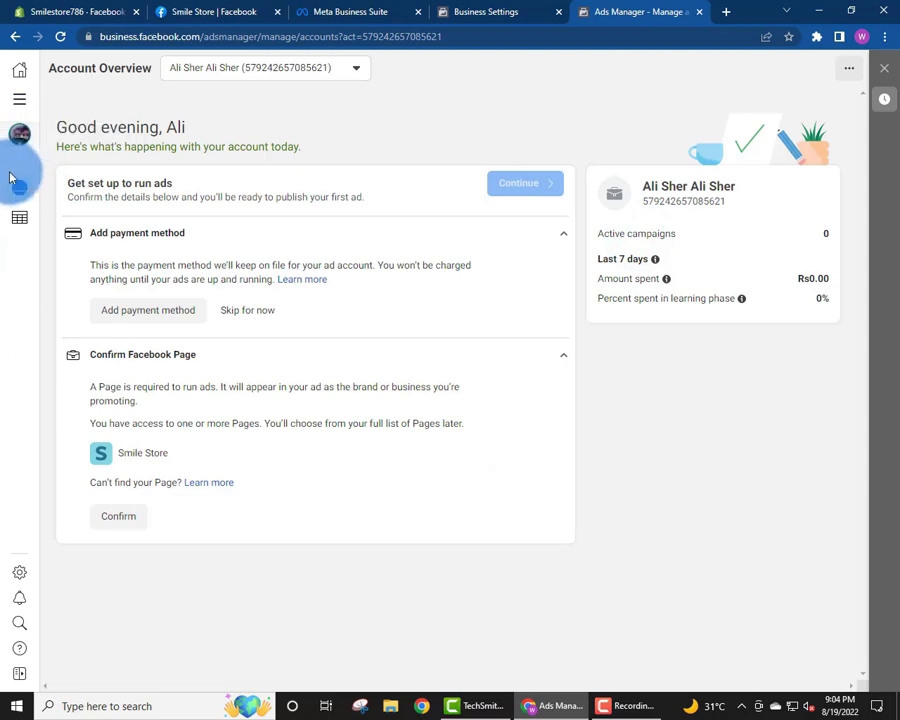
# Open the Campaigns list, view the objectives offered for a new campaign and close the campaign creation
pyautogui.click(20, 224)
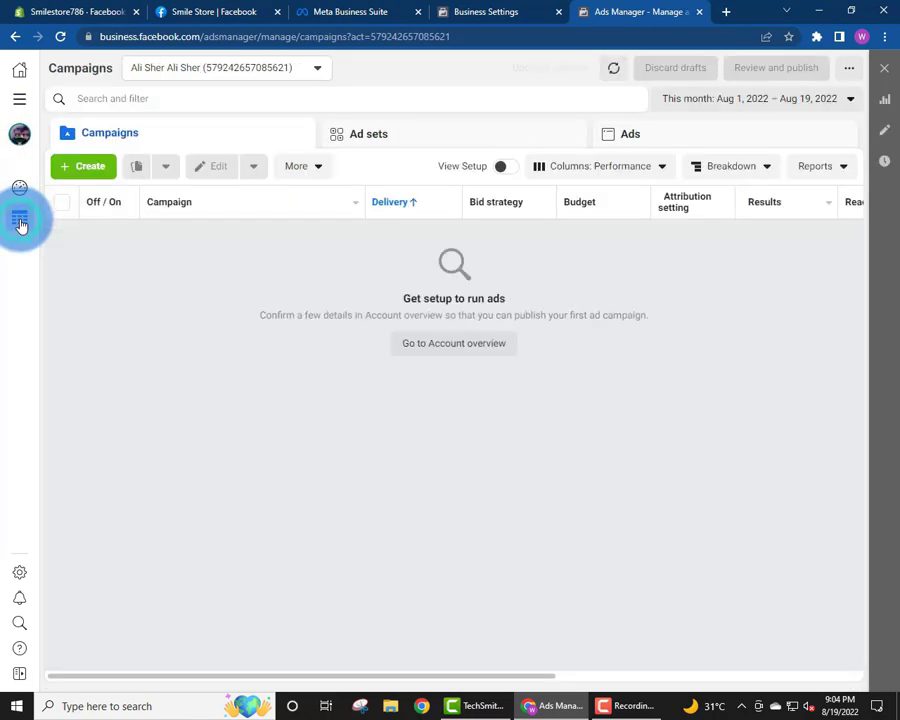
pyautogui.click(92, 166)
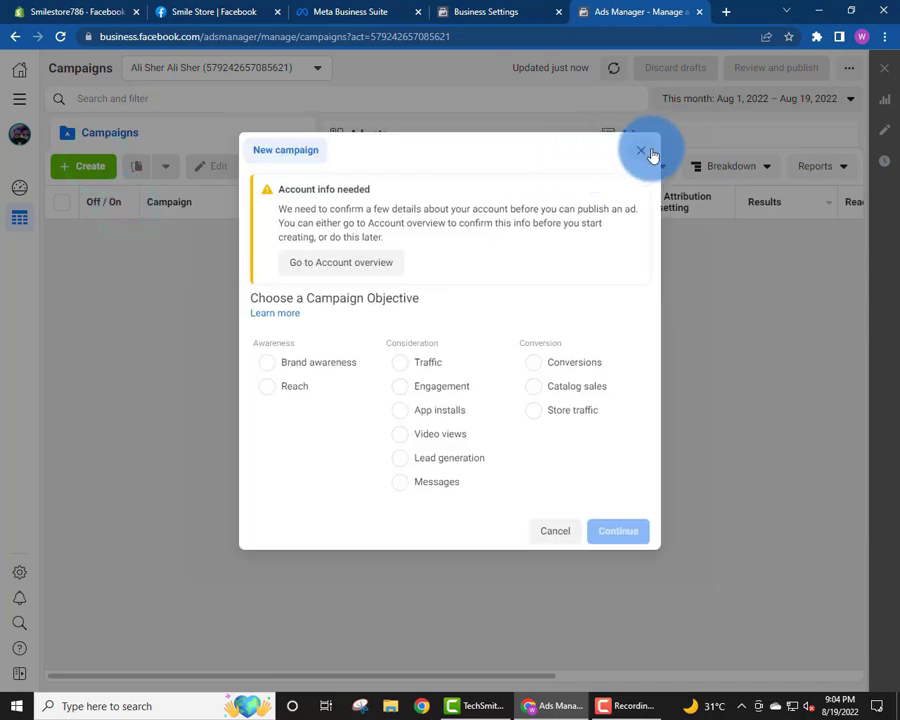
pyautogui.click(646, 150)
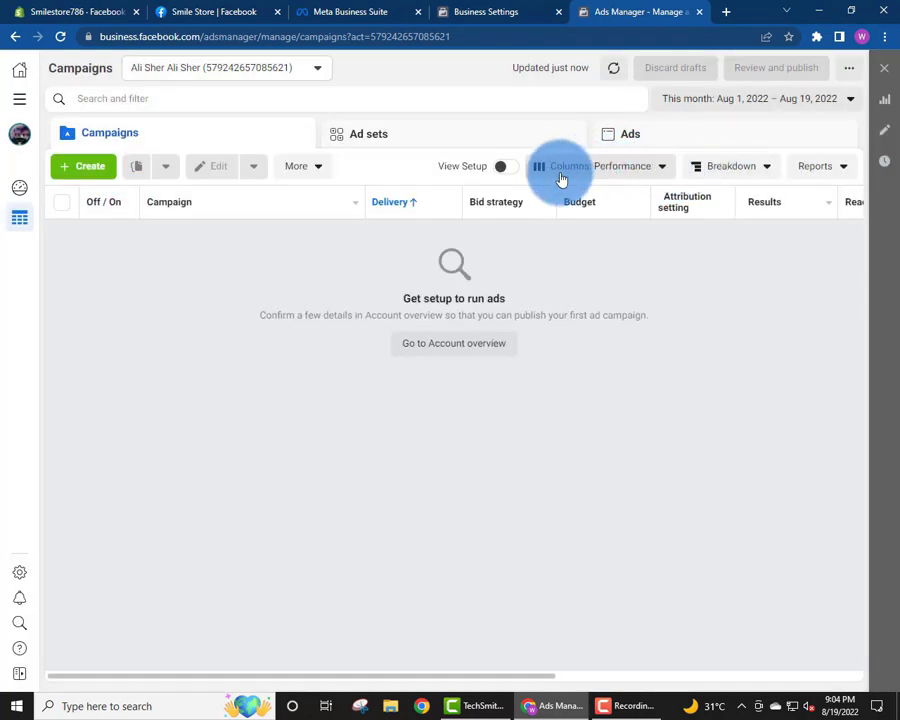
# Customize the campaign table columns by removing every selected column except Campaign
pyautogui.click(638, 171)
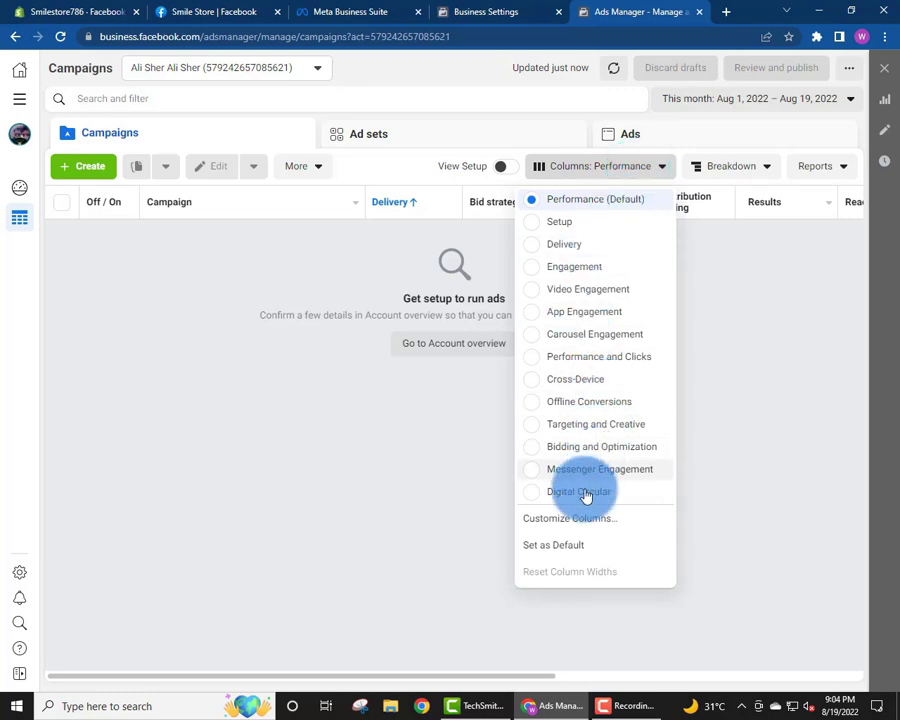
pyautogui.click(548, 522)
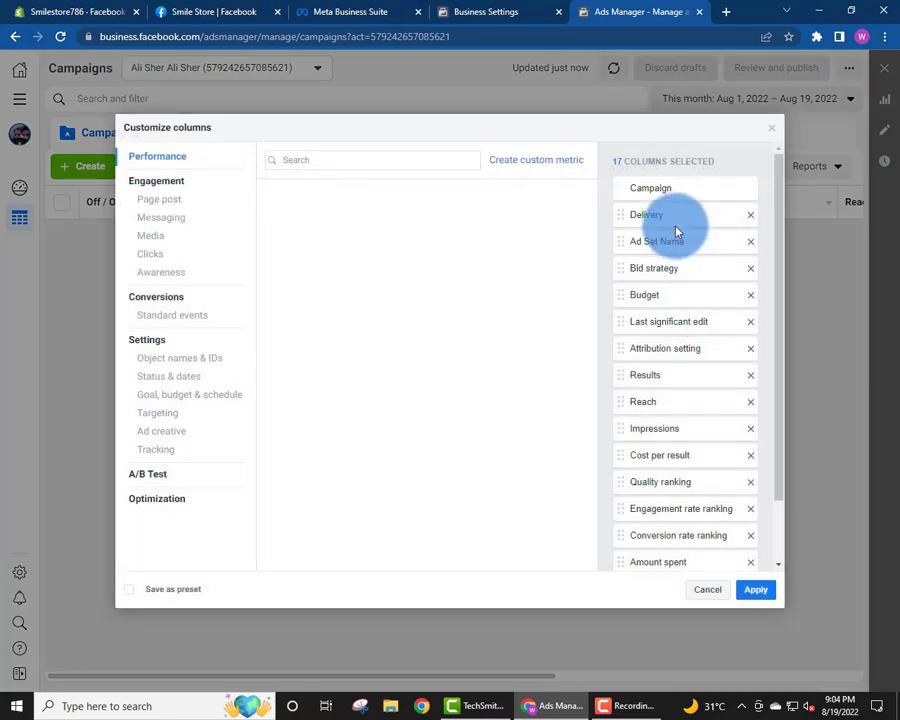
pyautogui.click(751, 218)
pyautogui.click(750, 218)
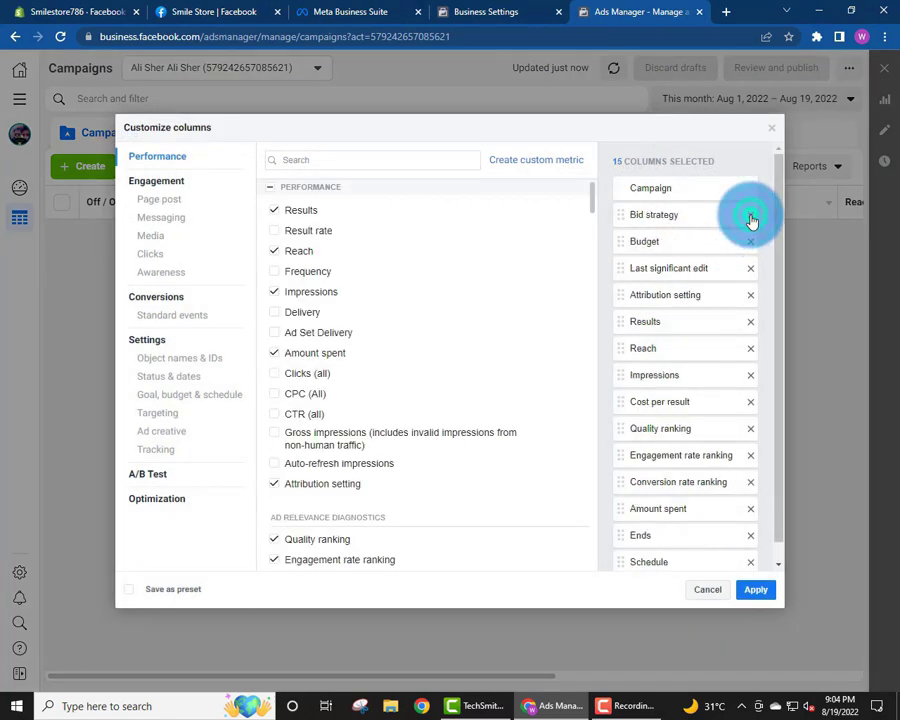
pyautogui.click(752, 219)
pyautogui.click(762, 217)
pyautogui.click(762, 217)
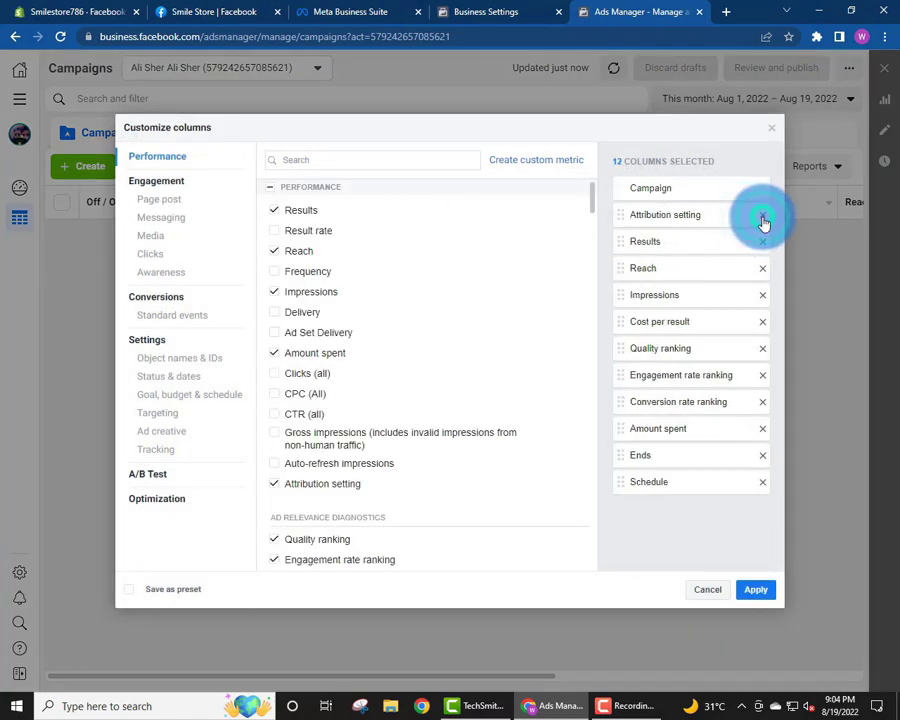
pyautogui.click(762, 217)
pyautogui.click(763, 217)
pyautogui.click(763, 218)
pyautogui.click(763, 218)
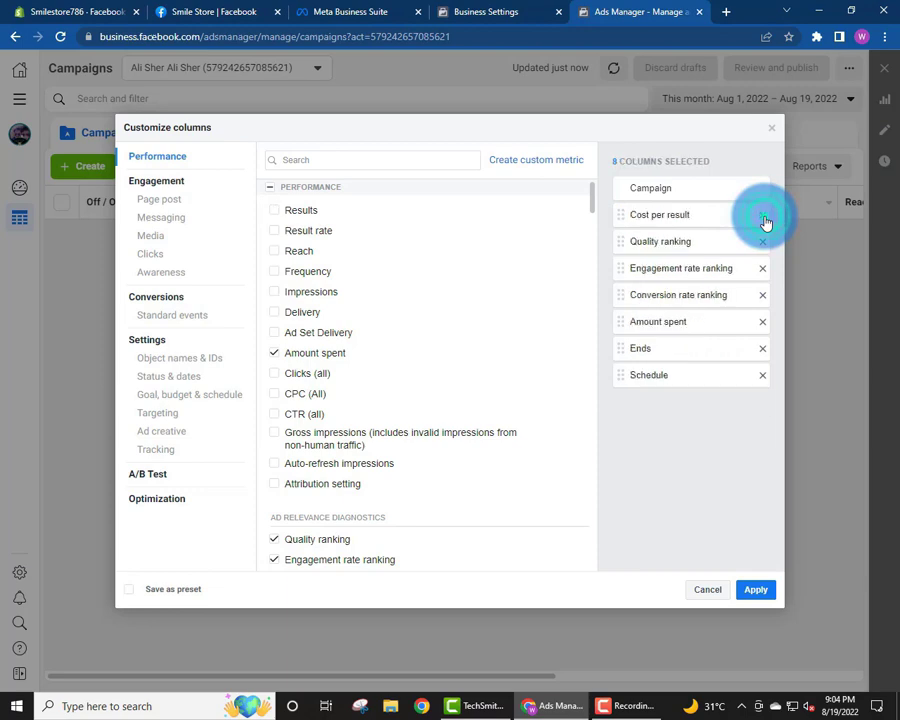
pyautogui.click(763, 218)
pyautogui.click(763, 218)
pyautogui.click(763, 218)
pyautogui.click(763, 218)
pyautogui.click(763, 218)
pyautogui.click(763, 218)
pyautogui.click(763, 218)
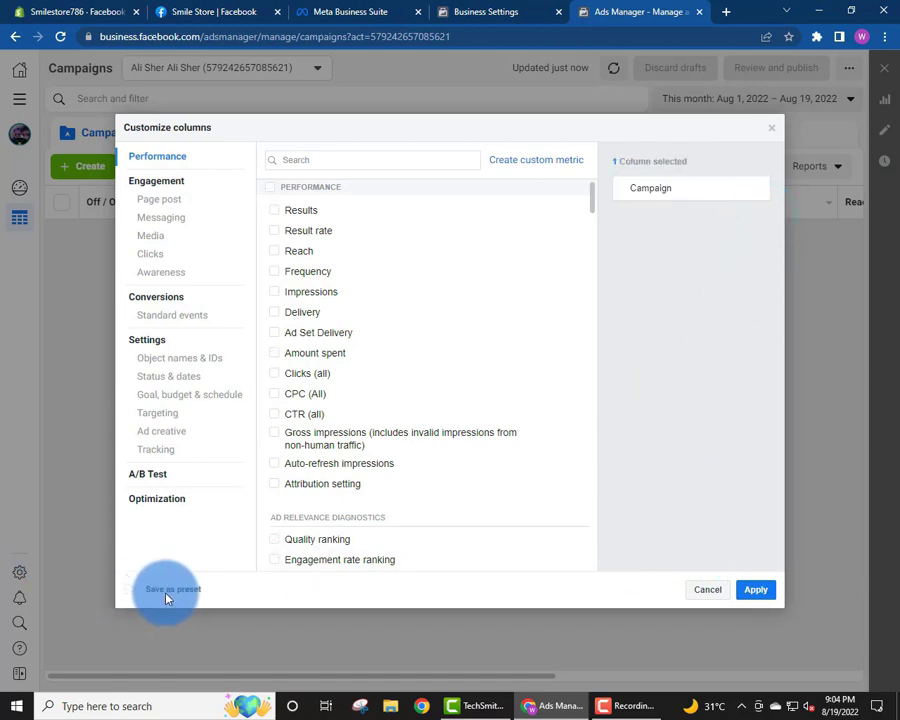
# Save the column selection as a preset named with a person's first name and apply it
pyautogui.click(132, 590)
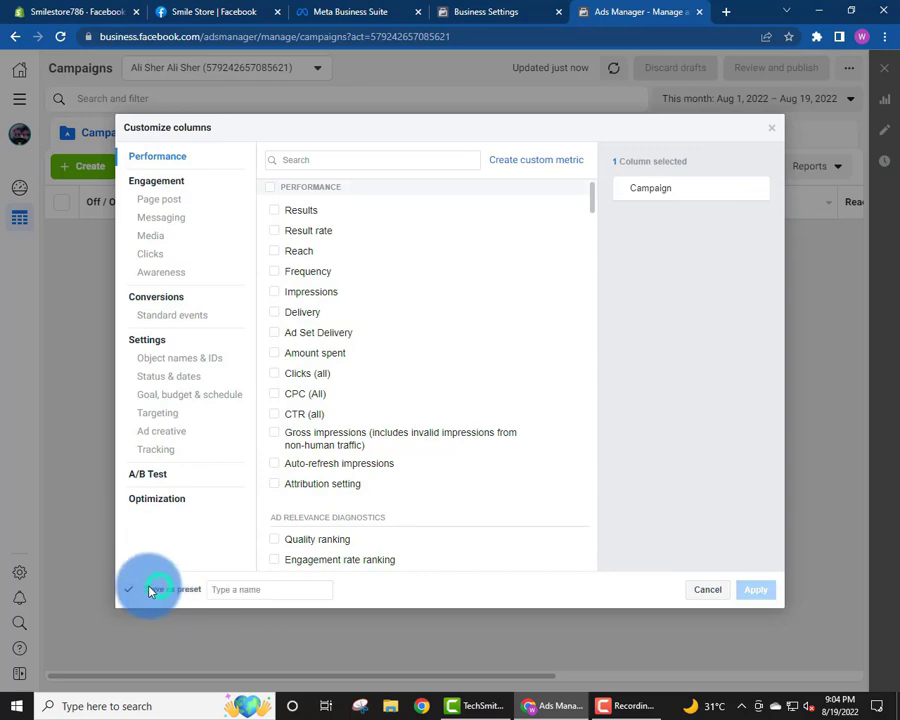
pyautogui.click(300, 588)
pyautogui.click(297, 595)
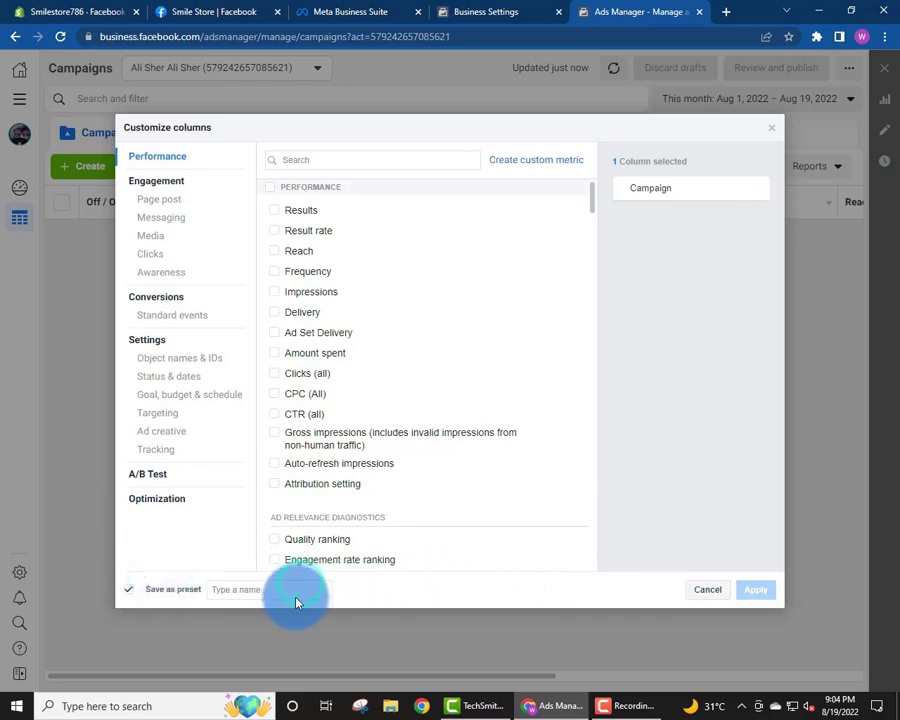
pyautogui.moveTo(297, 597); pyautogui.dragTo(296, 577)
pyautogui.click(295, 590)
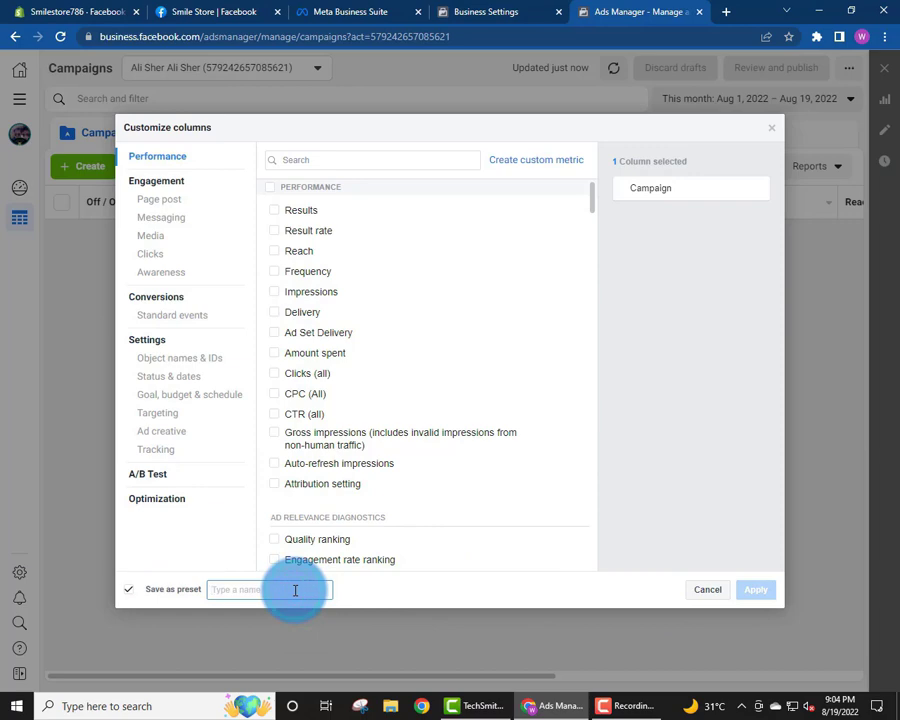
pyautogui.write('afaq')
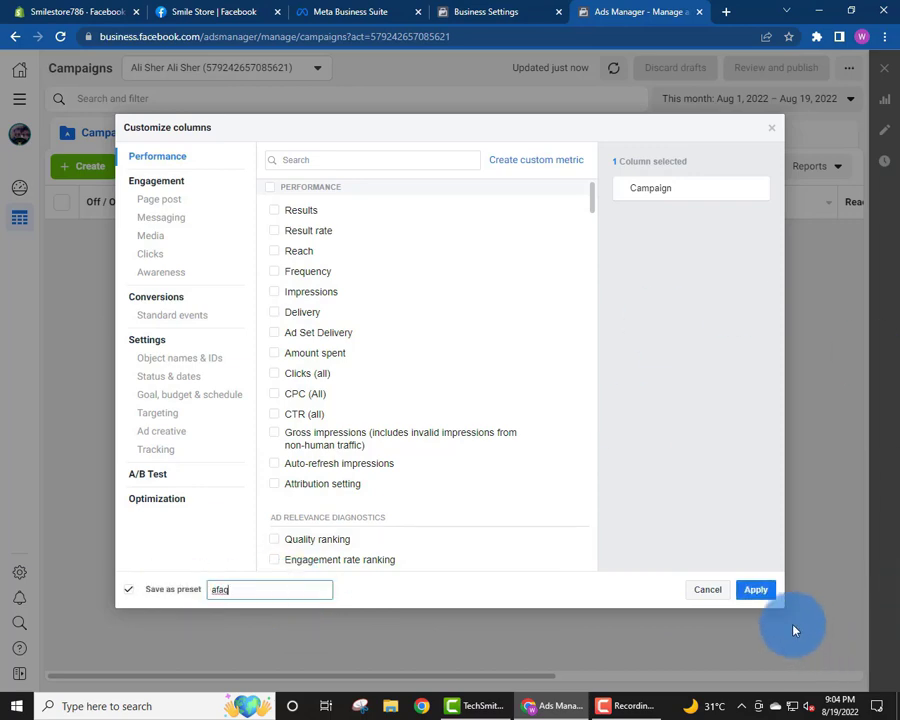
pyautogui.click(755, 589)
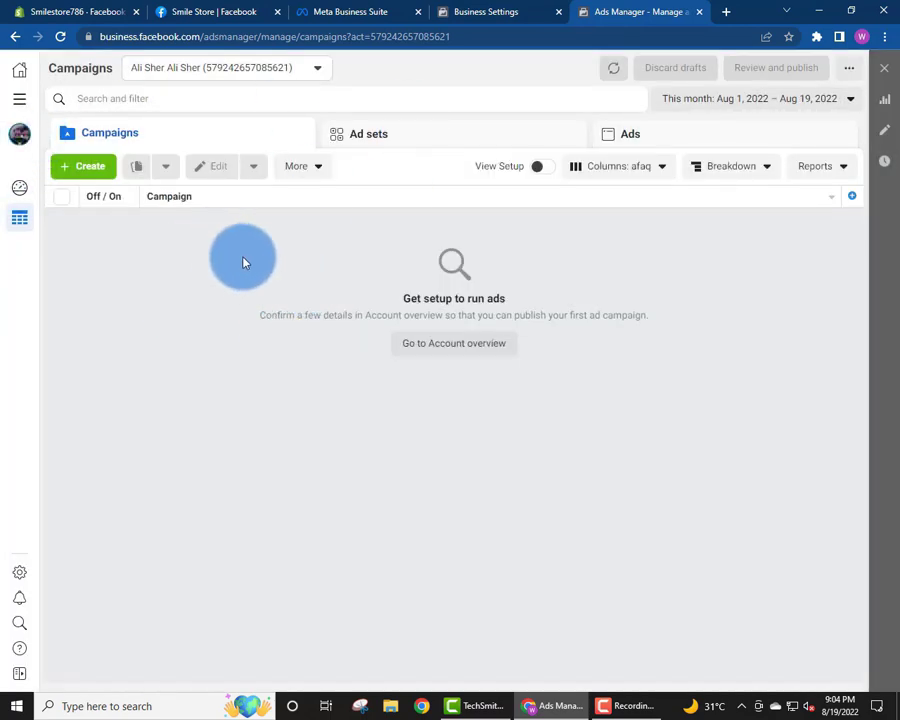
# Create a new campaign with the Conversions objective
pyautogui.click(92, 168)
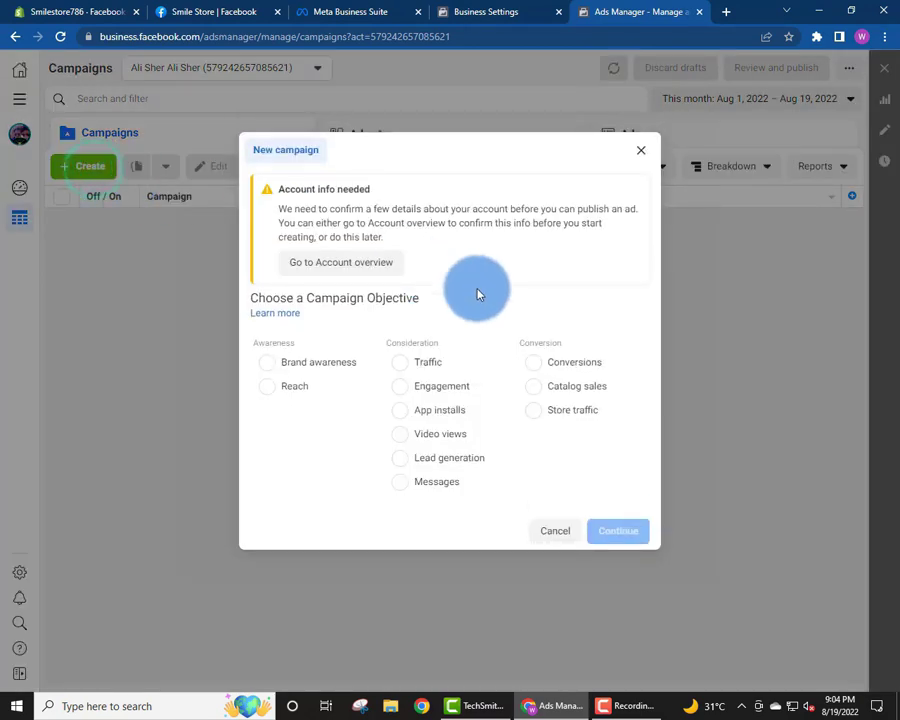
pyautogui.click(580, 366)
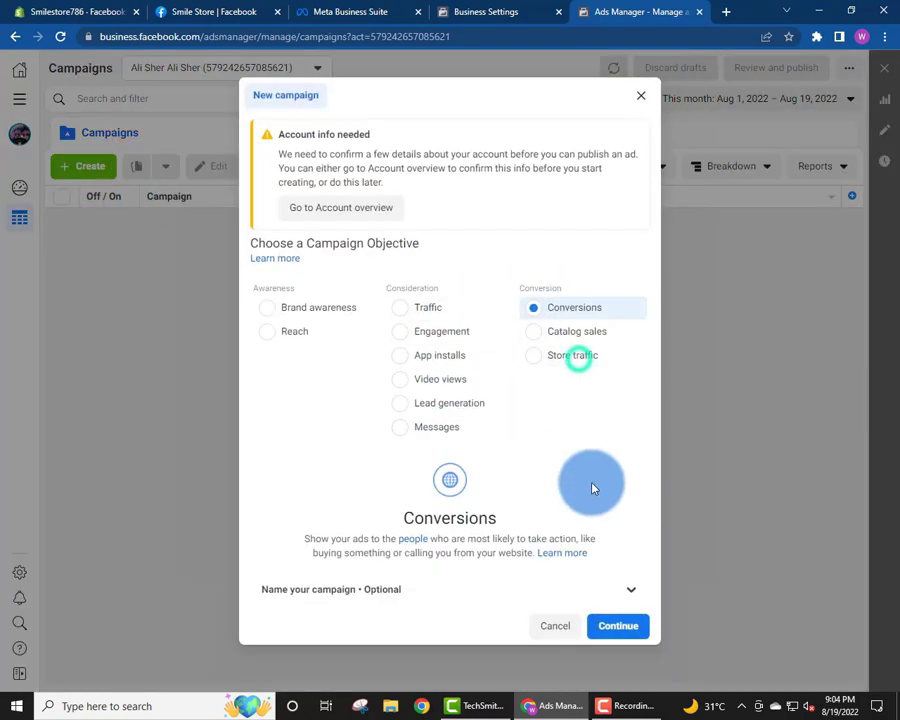
pyautogui.click(636, 627)
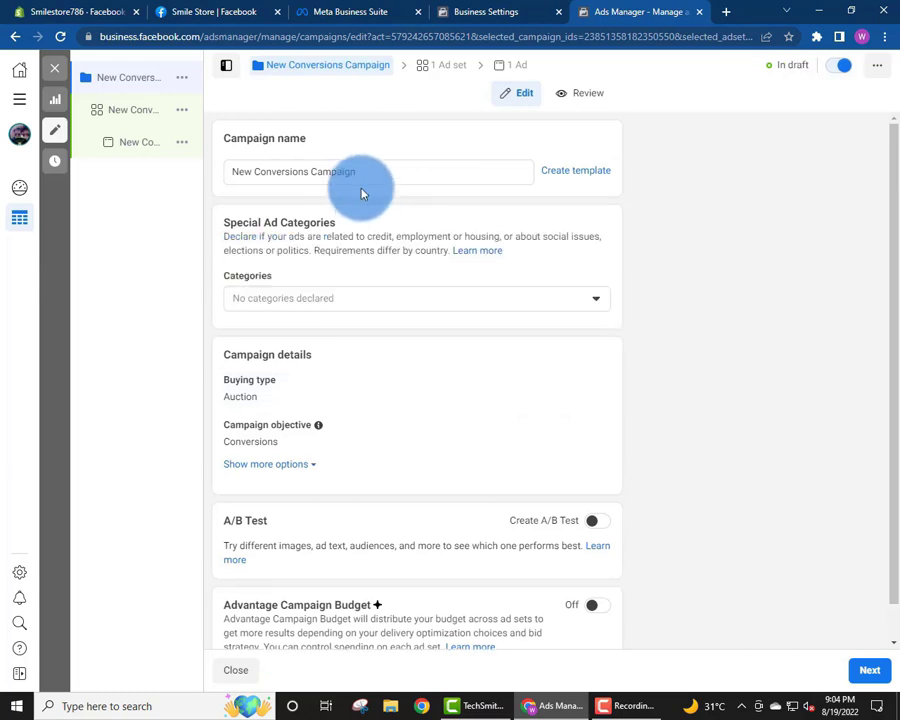
# Name the campaign camp1, leave the A/B test and Advantage Campaign Budget off, and continue to the ad set
pyautogui.moveTo(367, 171); pyautogui.dragTo(227, 173)
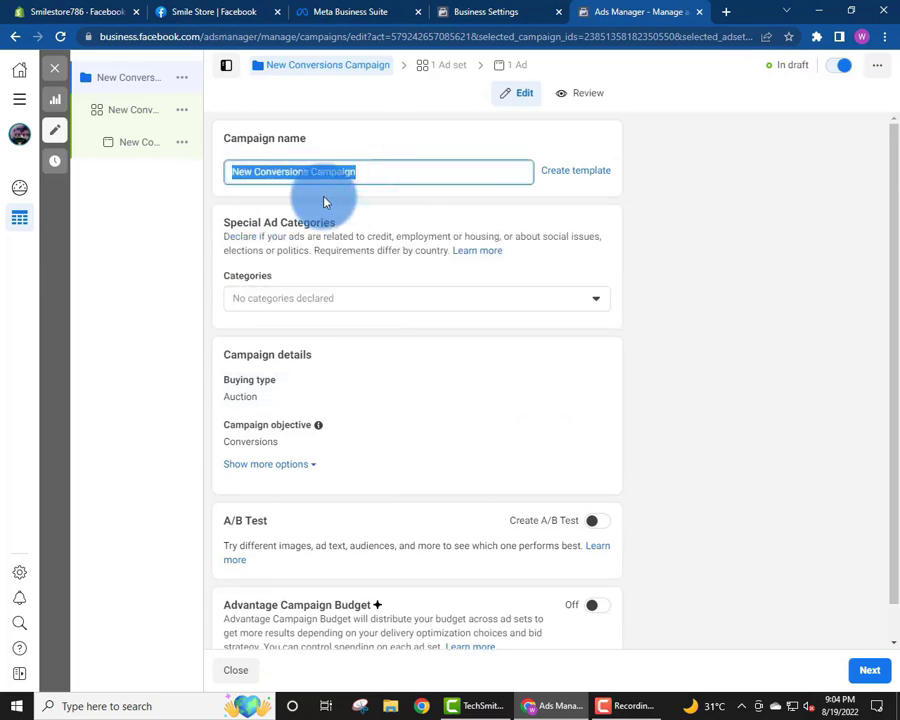
pyautogui.write('sm')
pyautogui.press('BackSpace')
pyautogui.press('BackSpace')
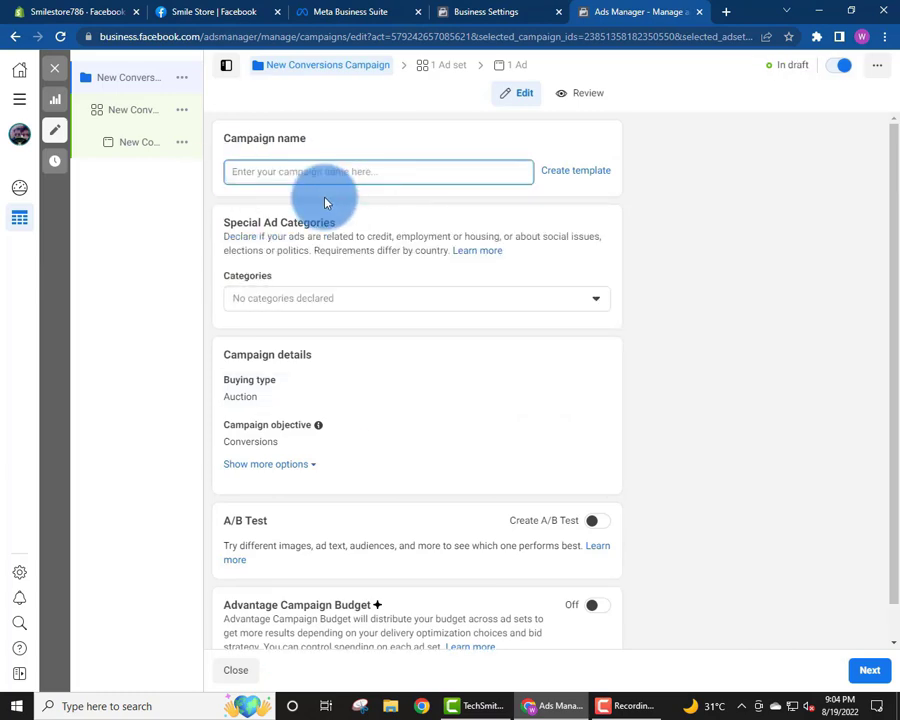
pyautogui.write('camp')
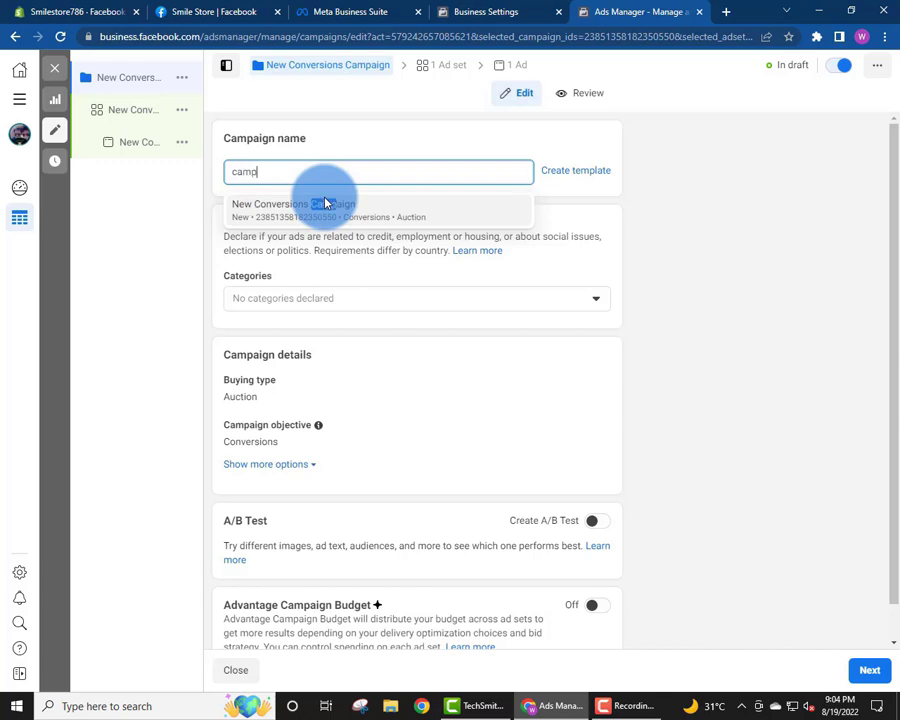
pyautogui.write('1')
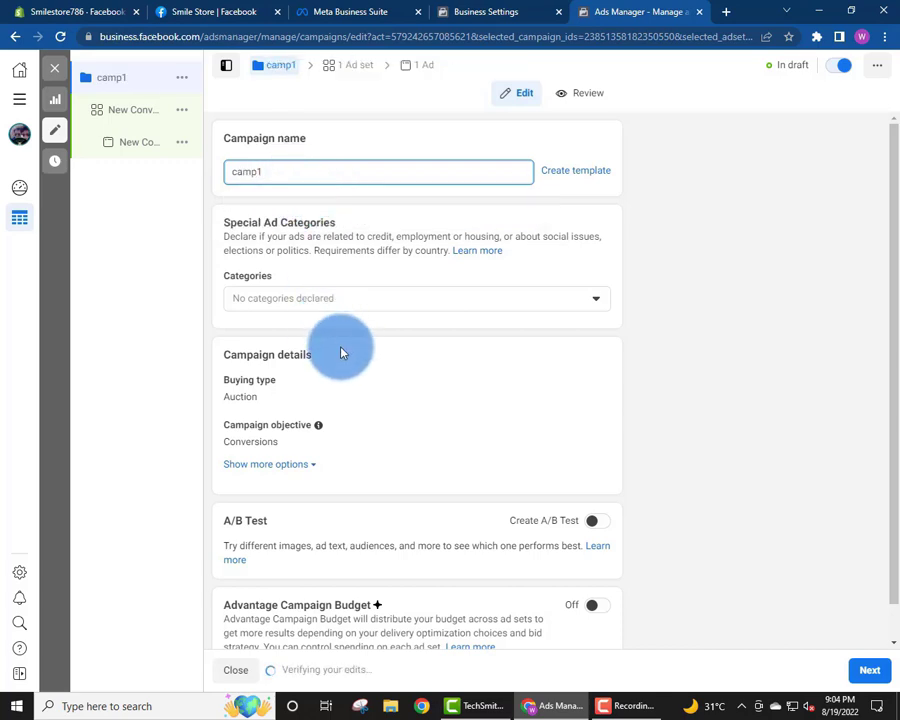
pyautogui.scroll(-1, 340, 350)
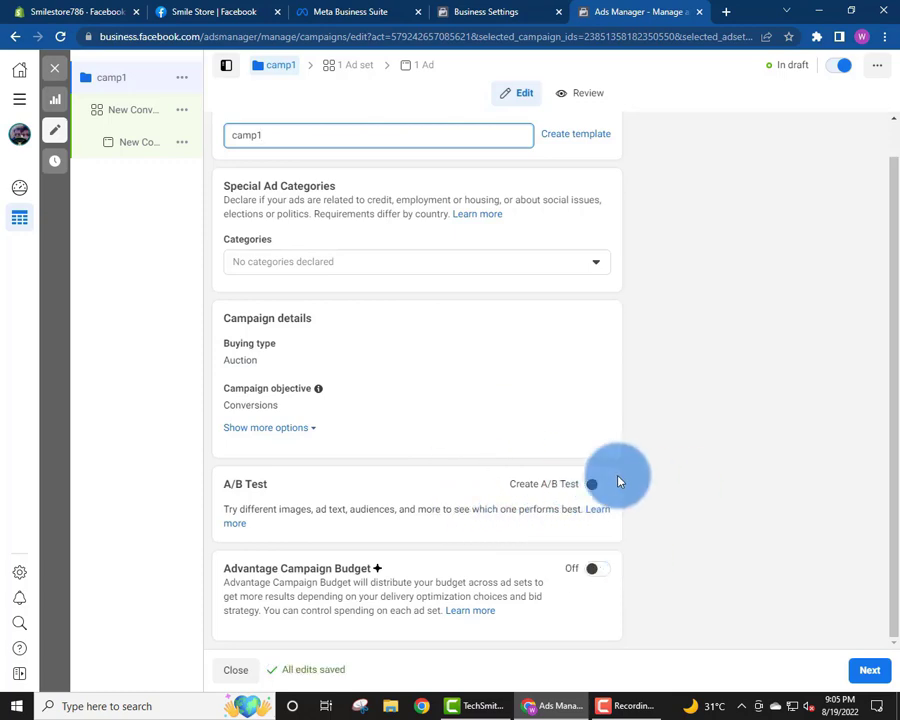
pyautogui.click(866, 668)
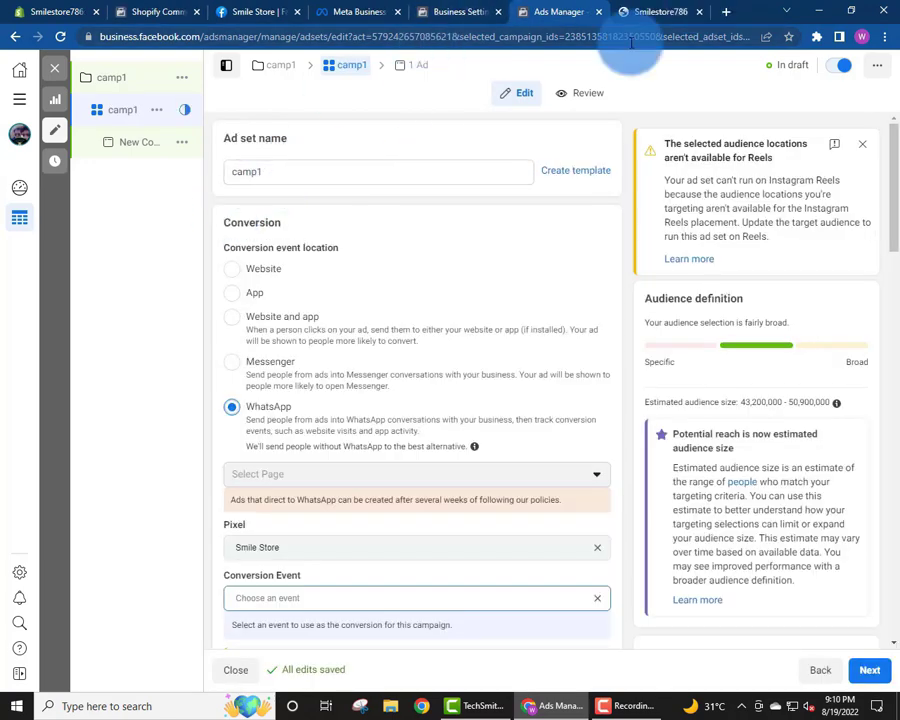
# Check which pixel is selected in the ad set's Conversion section
pyautogui.scroll(-3, 270, 265)
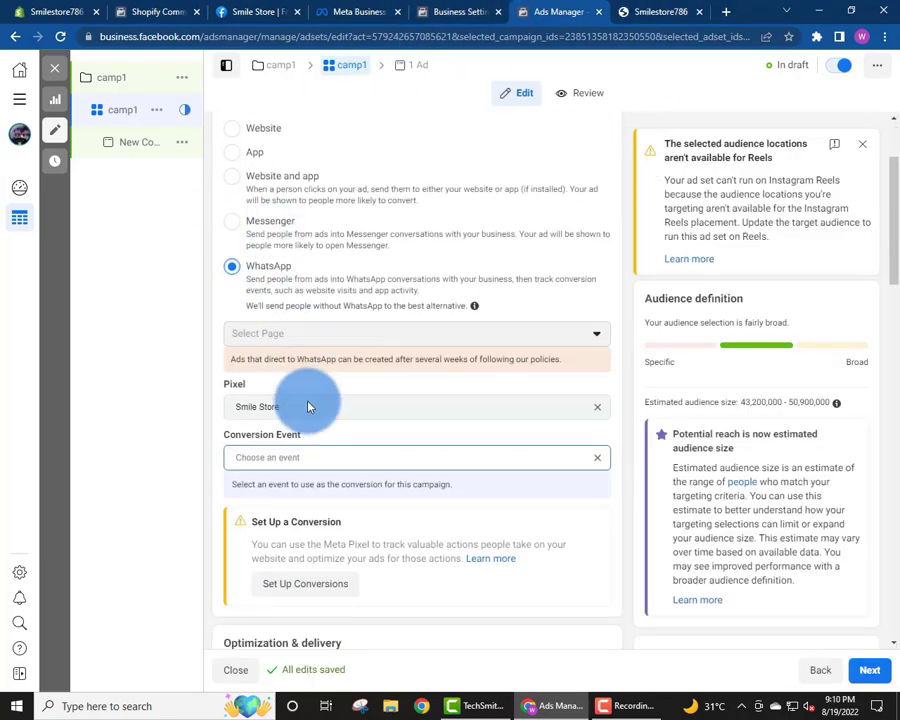
pyautogui.click(303, 405)
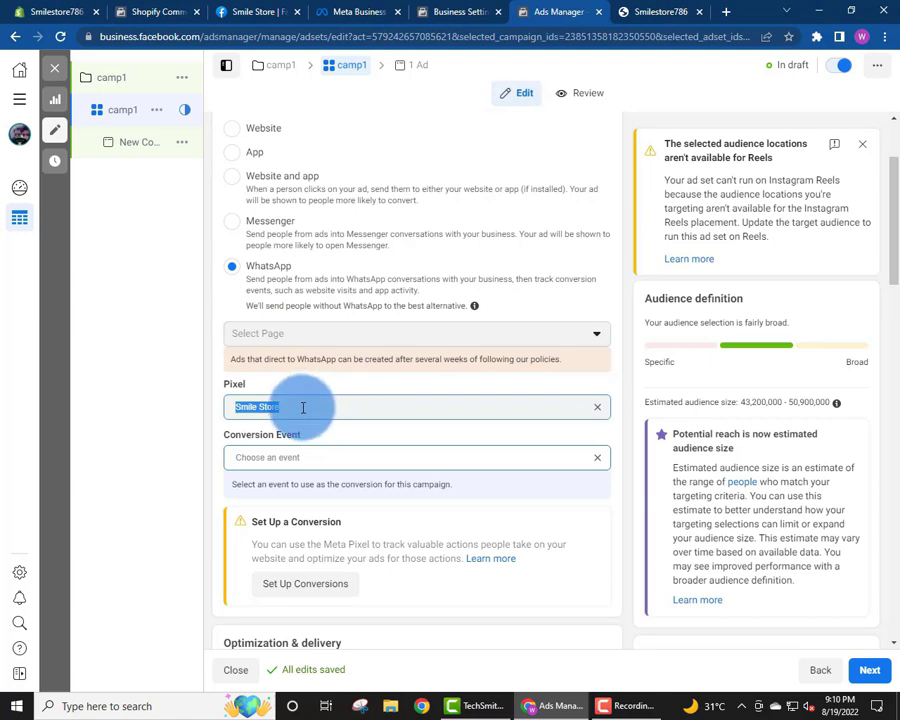
pyautogui.click(296, 407)
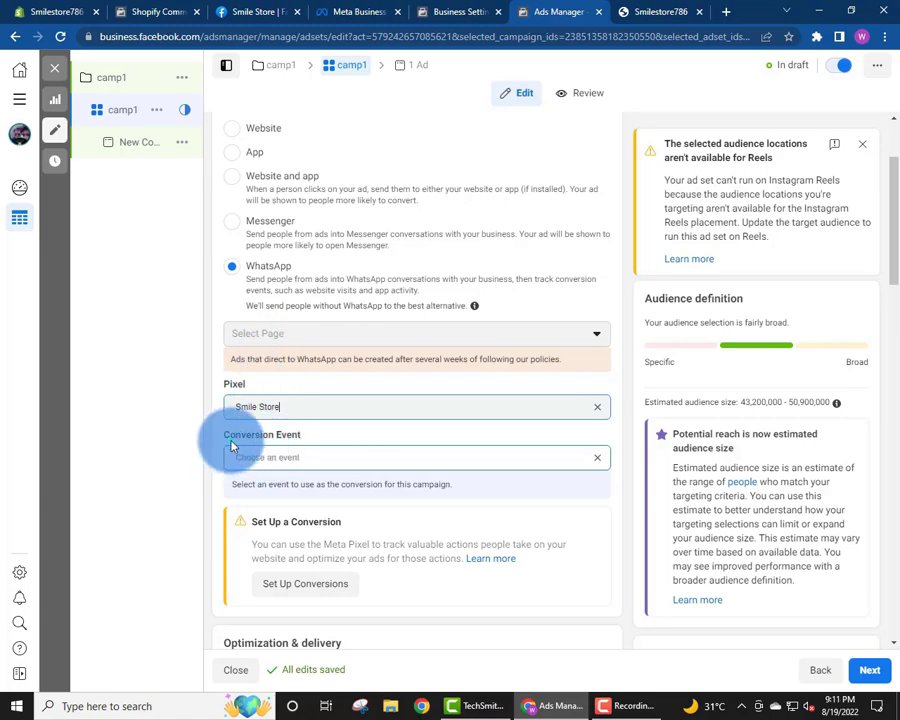
# Set the ad set's conversion event to Purchase for the Smile Store pixel
pyautogui.scroll(-2, 317, 456)
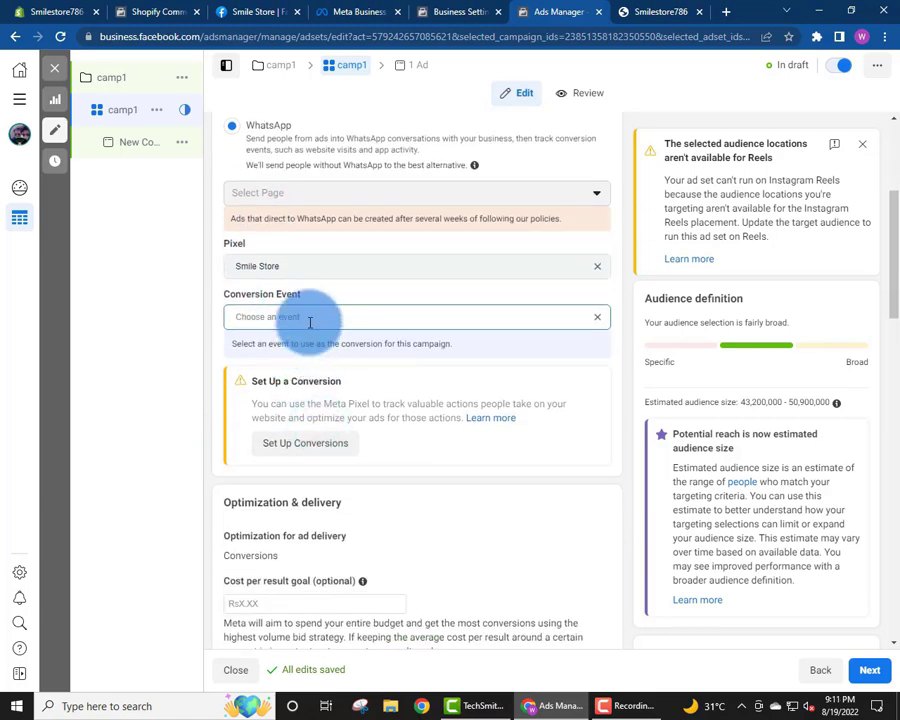
pyautogui.click(307, 318)
pyautogui.scroll(-2, 317, 416)
pyautogui.scroll(-2, 315, 416)
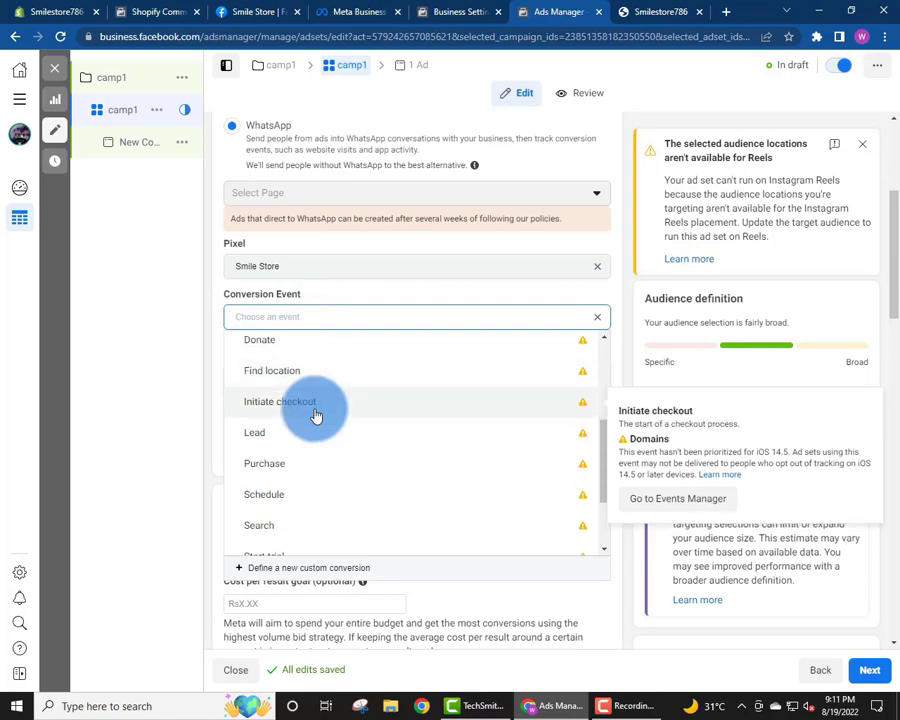
pyautogui.scroll(-3, 318, 490)
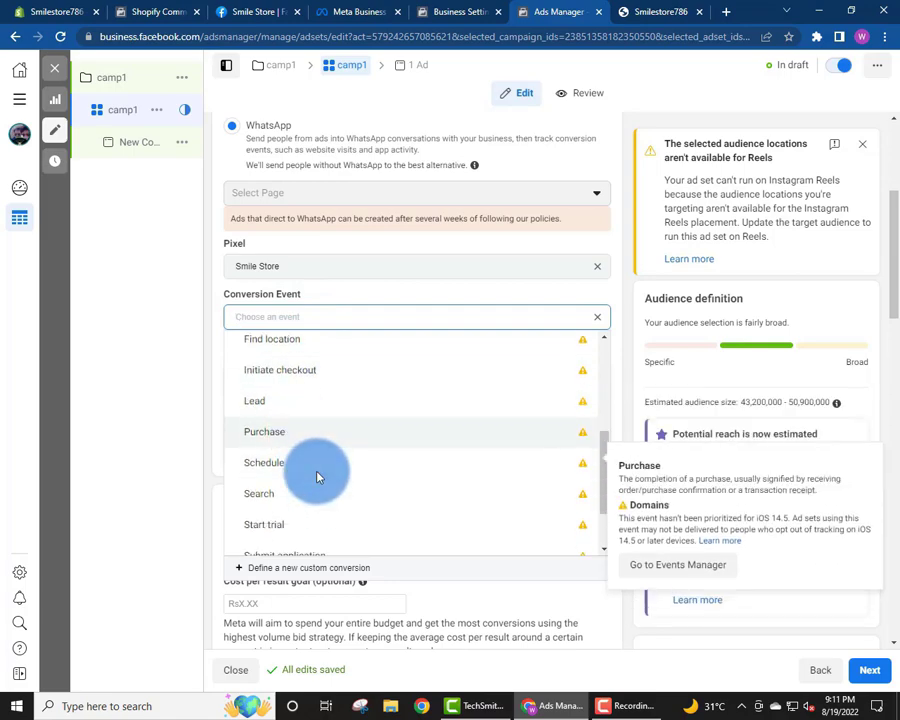
pyautogui.scroll(-1, 327, 485)
pyautogui.scroll(5, 326, 484)
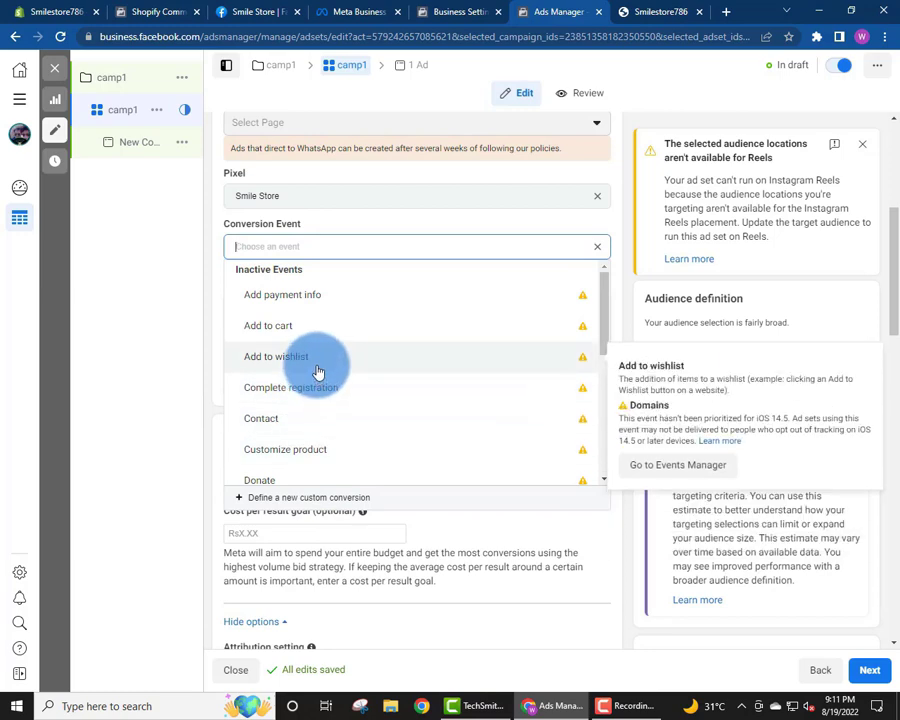
pyautogui.scroll(-4, 327, 338)
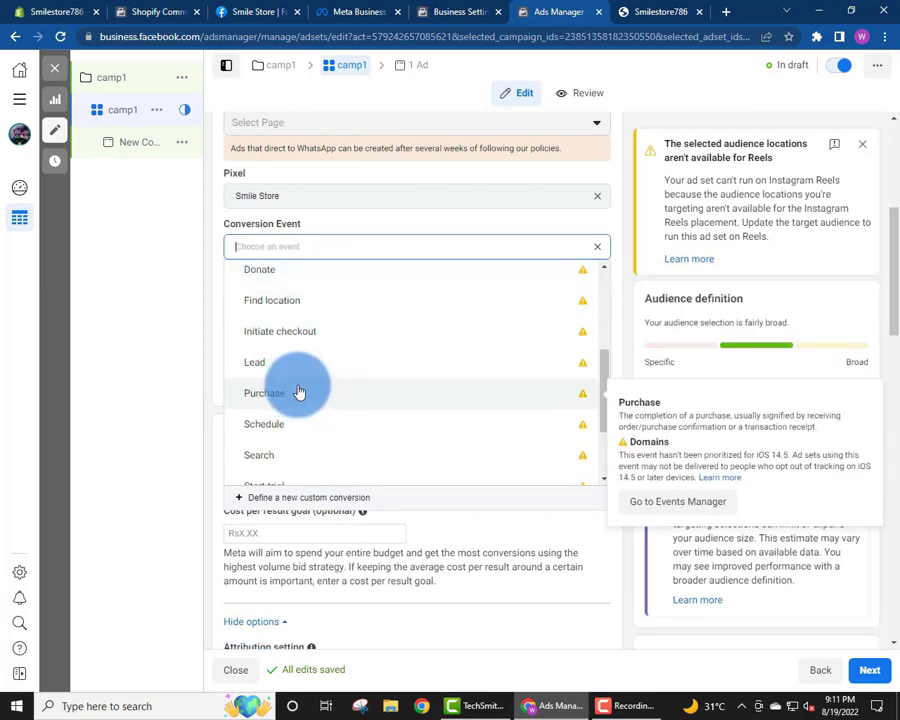
pyautogui.click(288, 394)
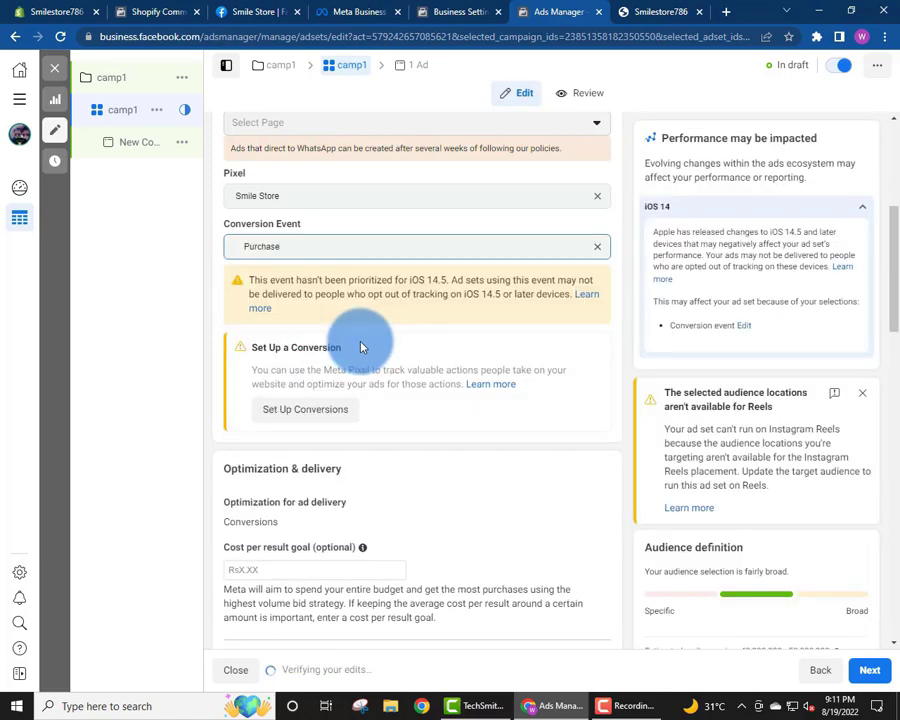
# Review the ad set's optimization and delivery settings, the available budget types and the estimated daily results
pyautogui.scroll(-5, 362, 347)
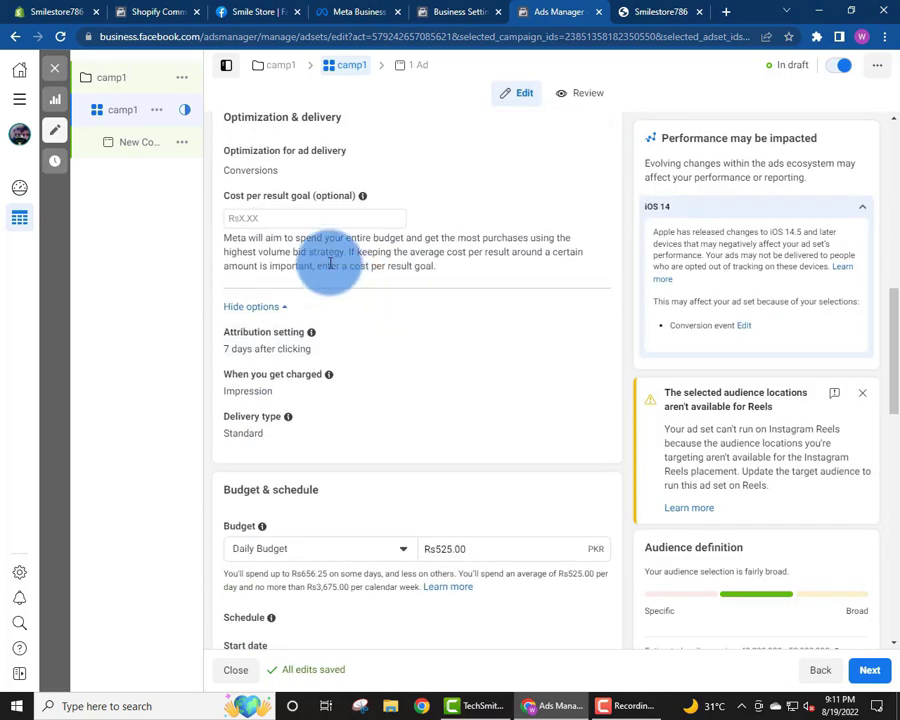
pyautogui.scroll(2, 320, 250)
pyautogui.scroll(-4, 320, 270)
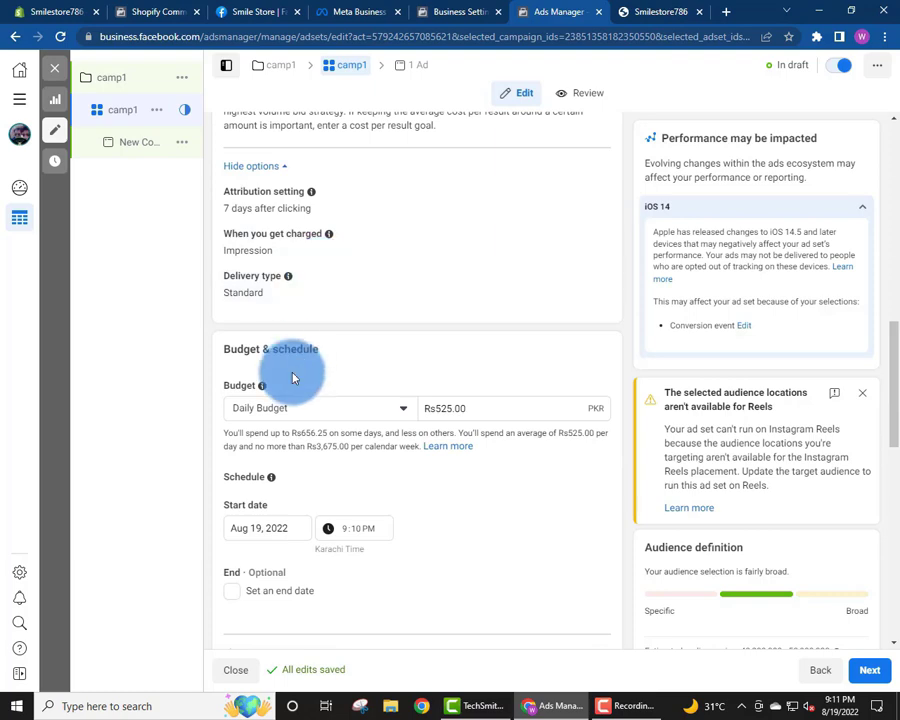
pyautogui.click(326, 407)
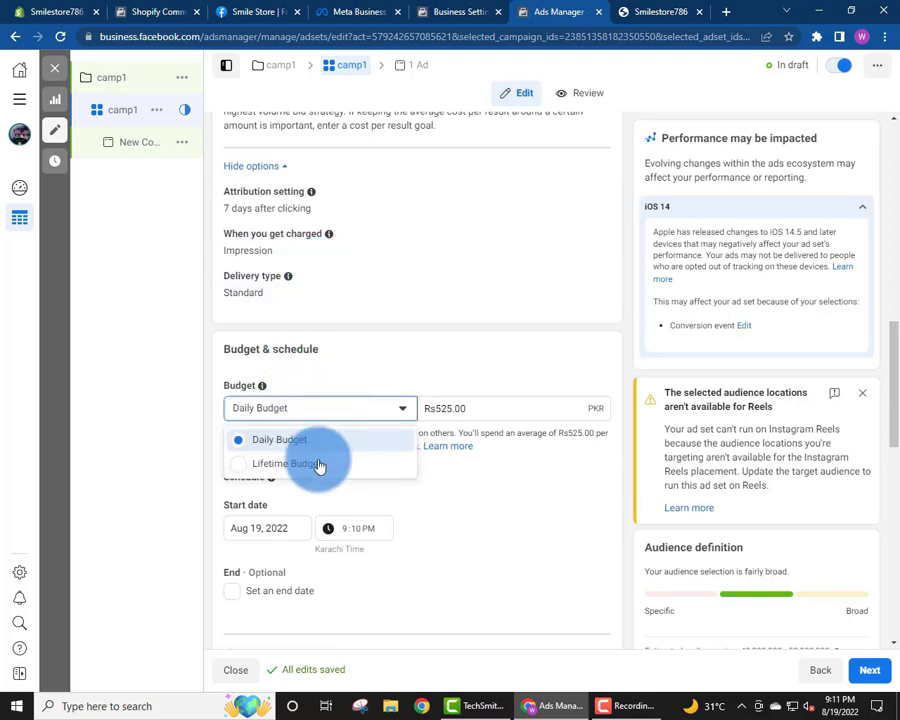
pyautogui.click(434, 404)
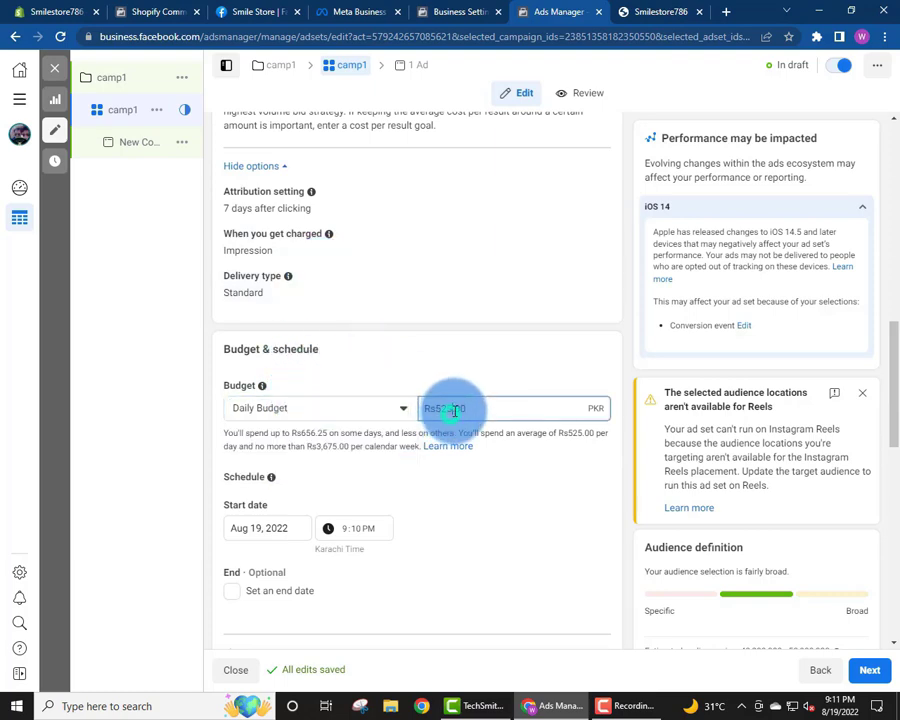
pyautogui.click(465, 408)
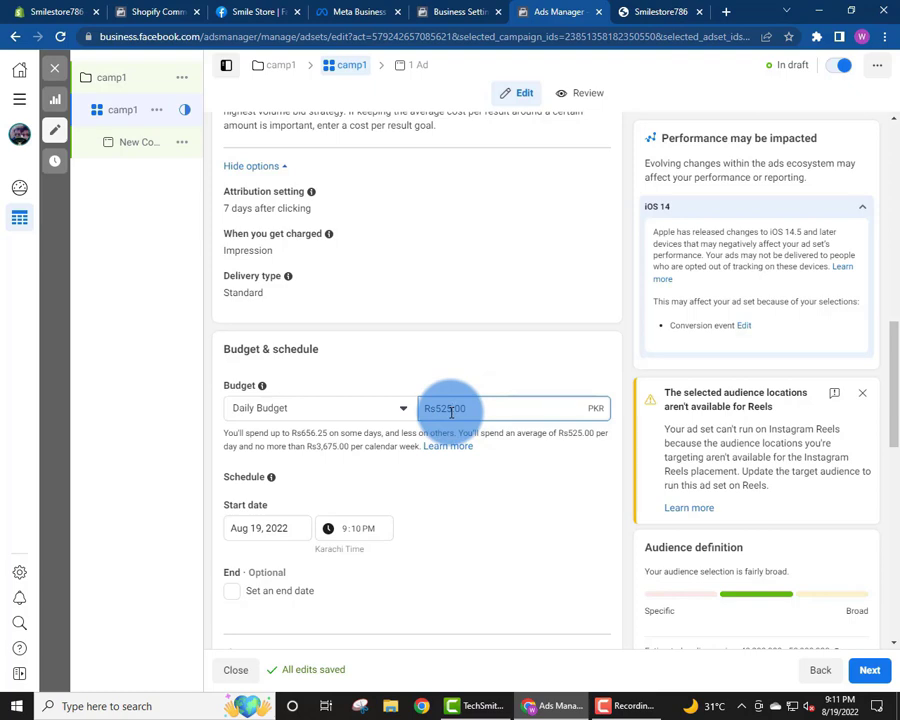
pyautogui.scroll(-3, 478, 406)
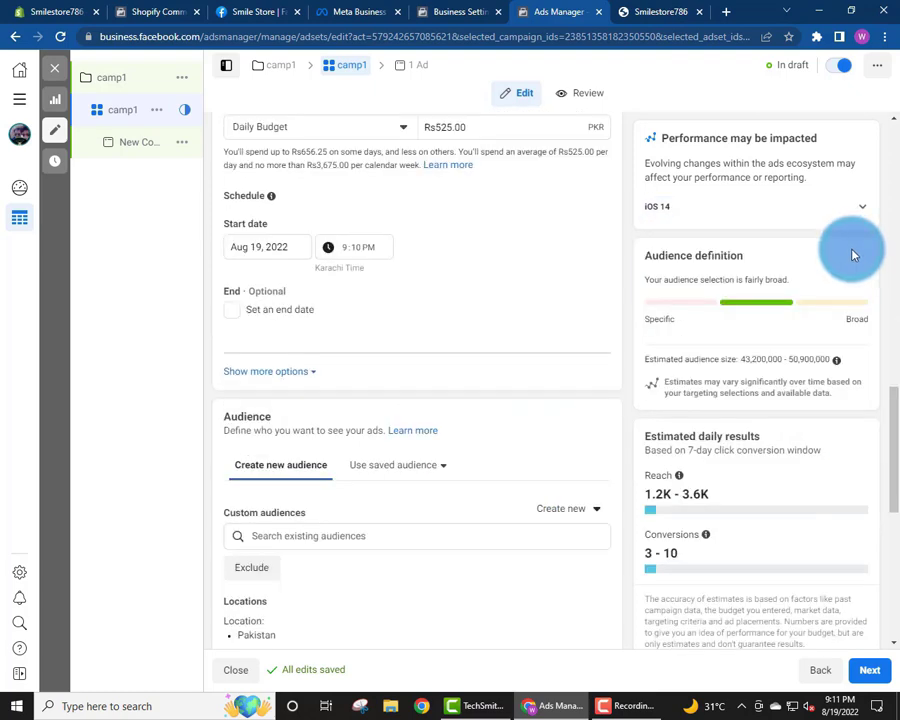
pyautogui.moveTo(639, 428); pyautogui.dragTo(772, 449)
pyautogui.click(713, 449)
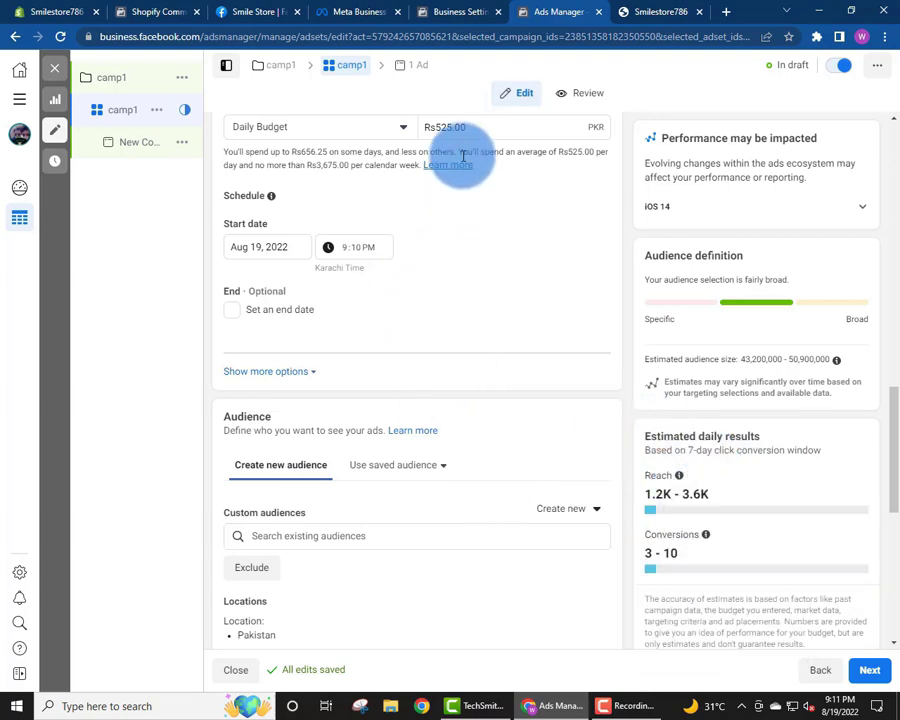
# Set the ad set's daily budget to Rs1025.00 and dismiss the lookalike audience tip
pyautogui.click(441, 127)
pyautogui.press('BackSpace')
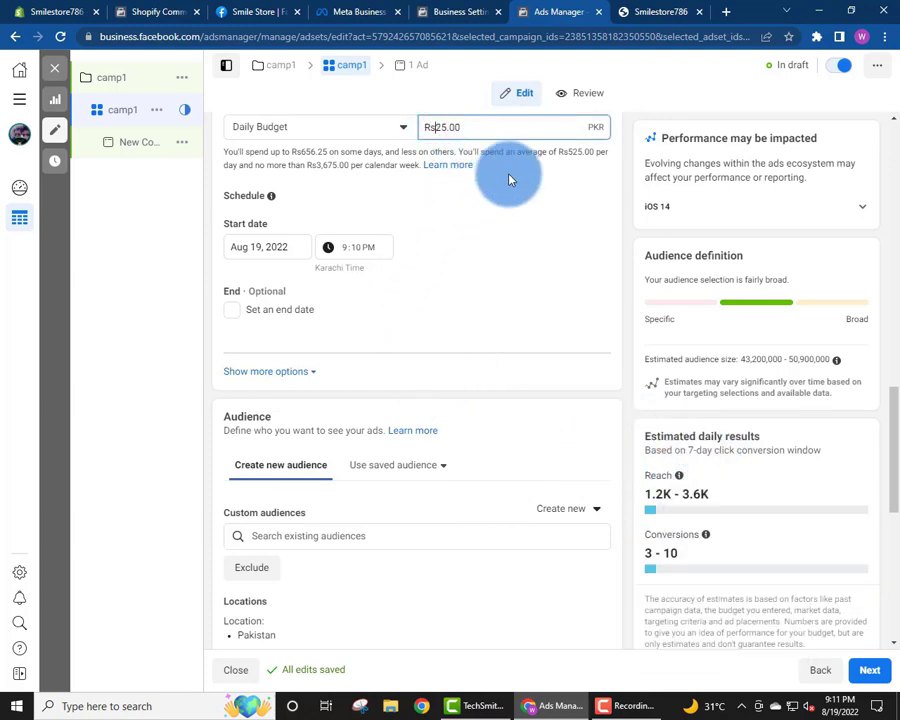
pyautogui.write('10')
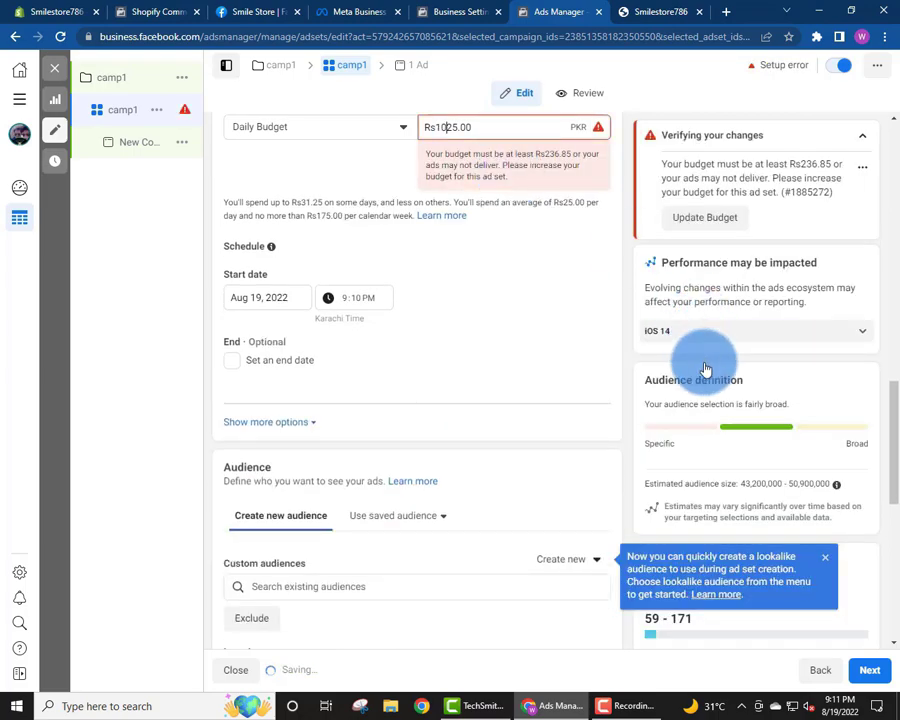
pyautogui.scroll(-3, 700, 390)
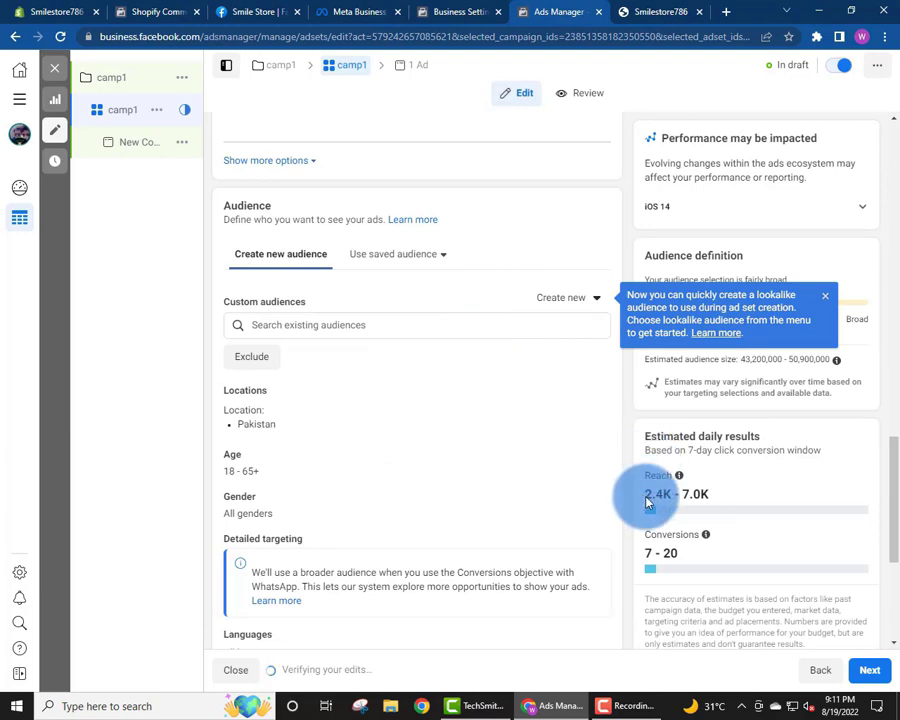
pyautogui.click(825, 296)
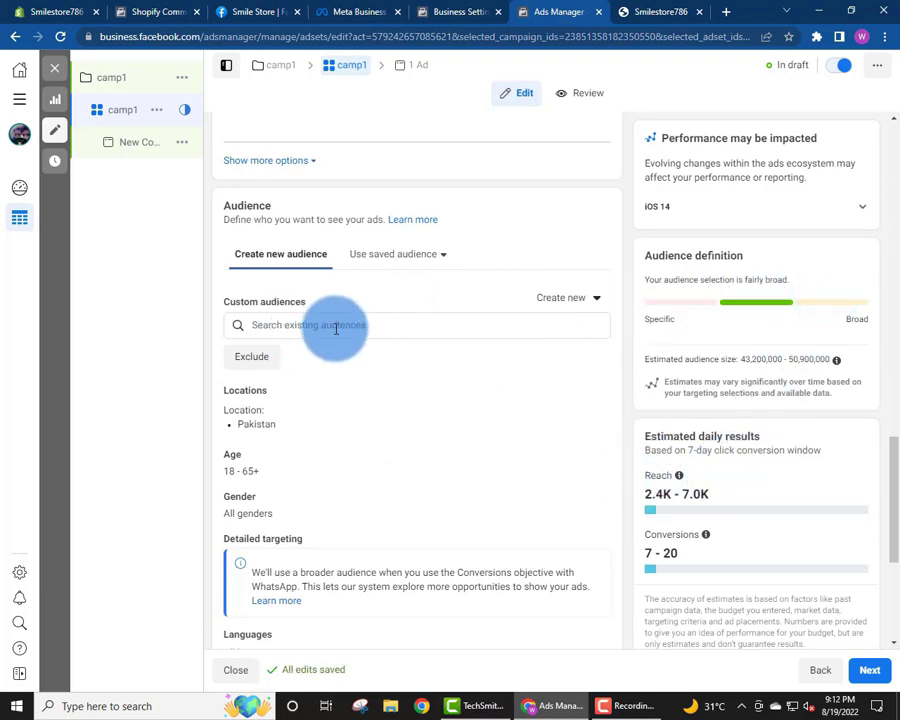
# Open the audience locations for editing and add United Kingdom as an included country
pyautogui.moveTo(263, 407)
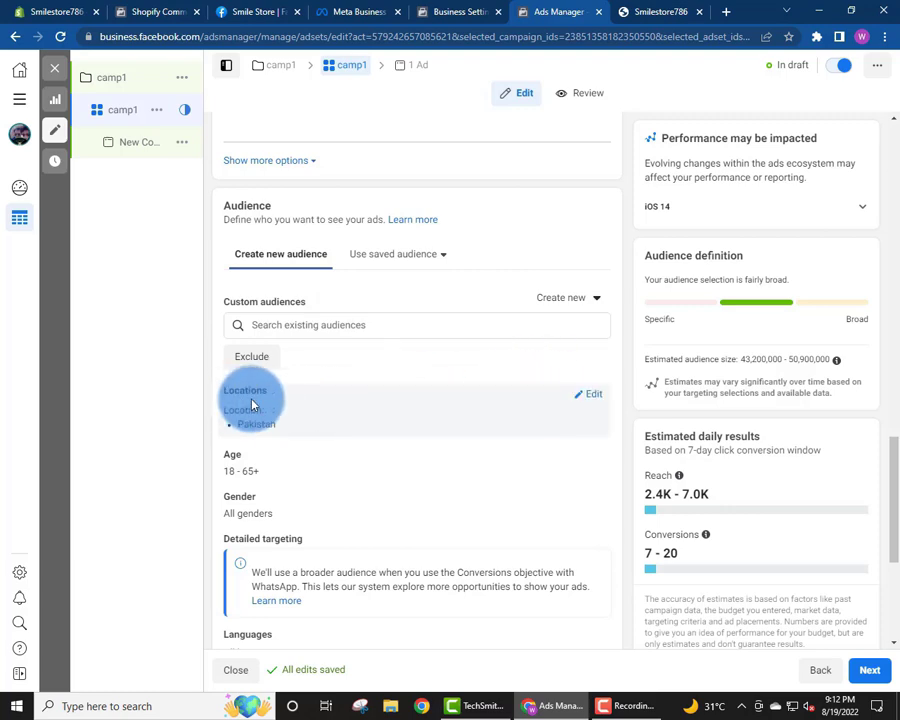
pyautogui.click(584, 395)
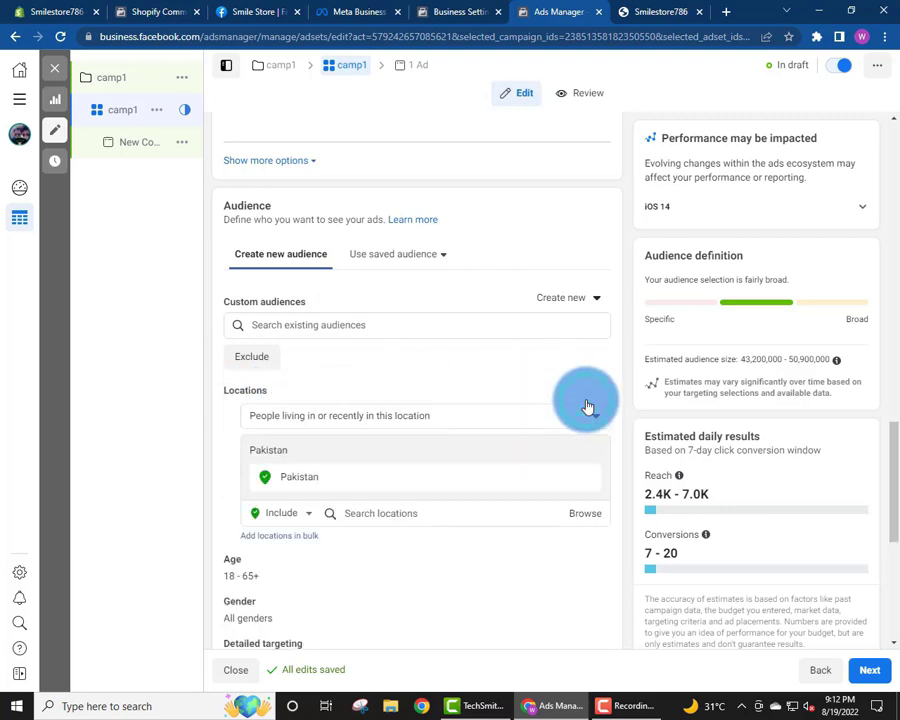
pyautogui.click(370, 512)
pyautogui.scroll(-2, 384, 280)
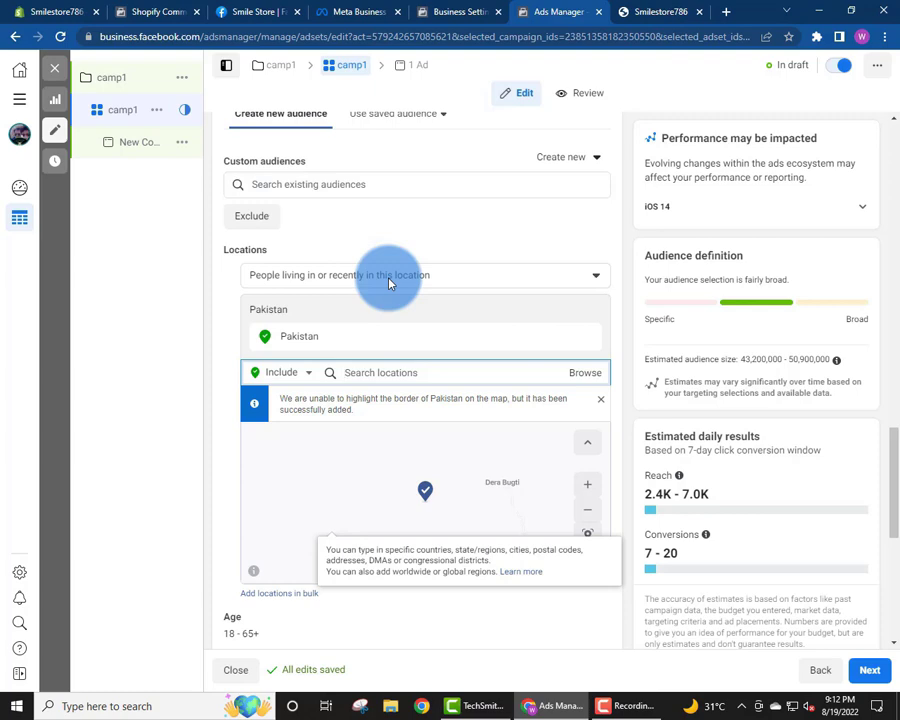
pyautogui.write('united')
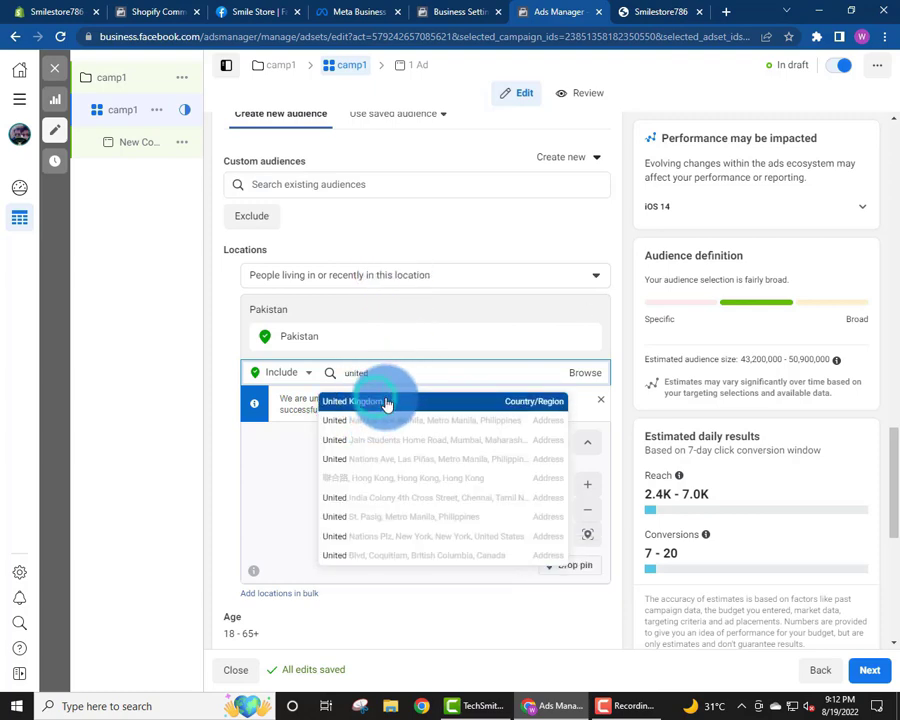
pyautogui.click(378, 402)
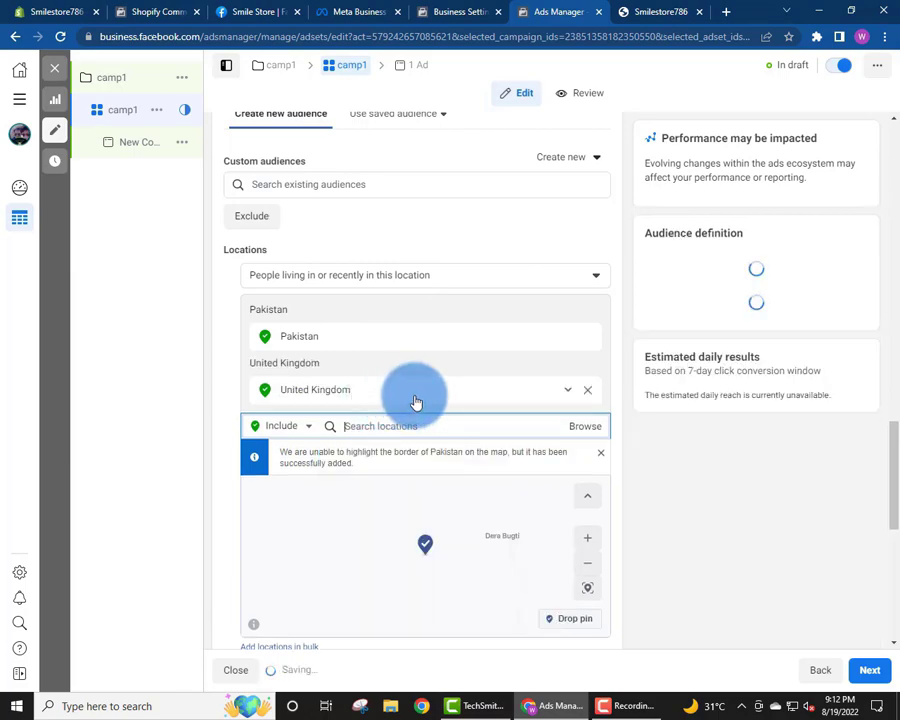
# Add United States to the included audience locations and check the estimated daily results
pyautogui.scroll(-1, 408, 400)
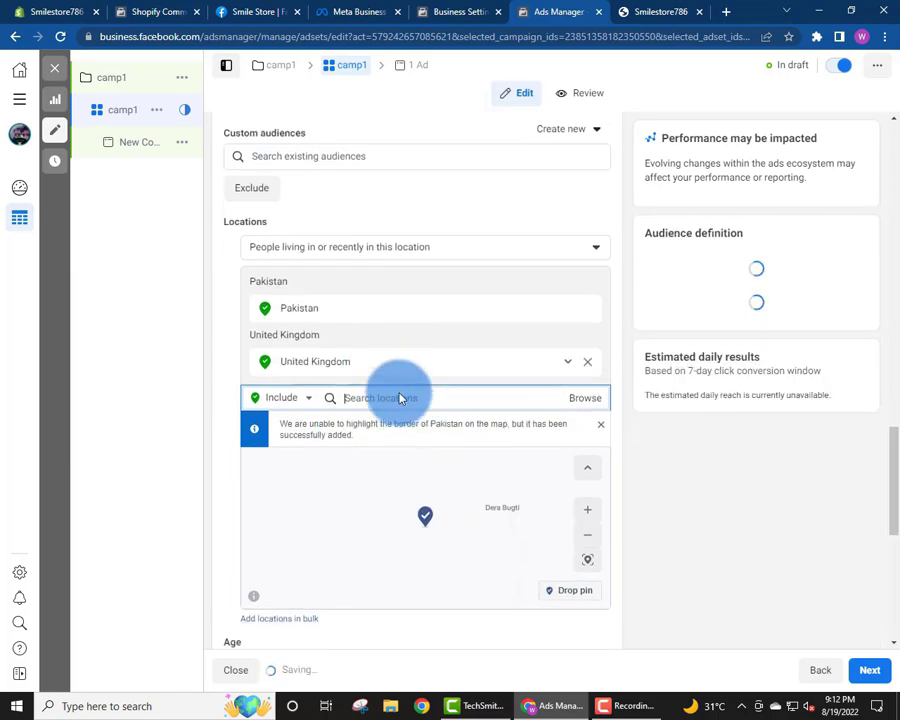
pyautogui.write('united sta')
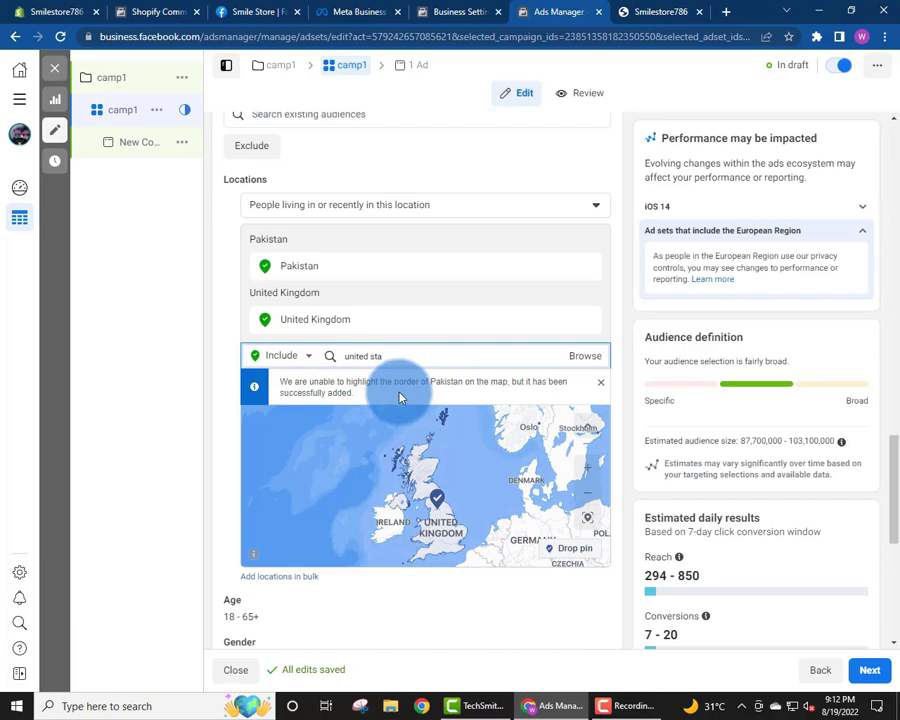
pyautogui.click(407, 390)
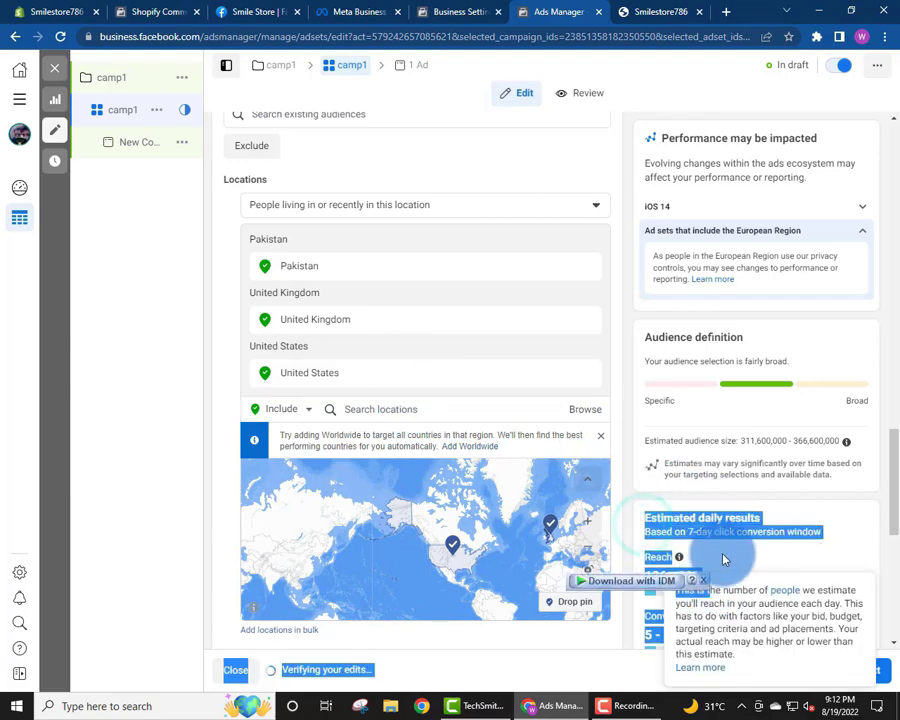
pyautogui.click(716, 574)
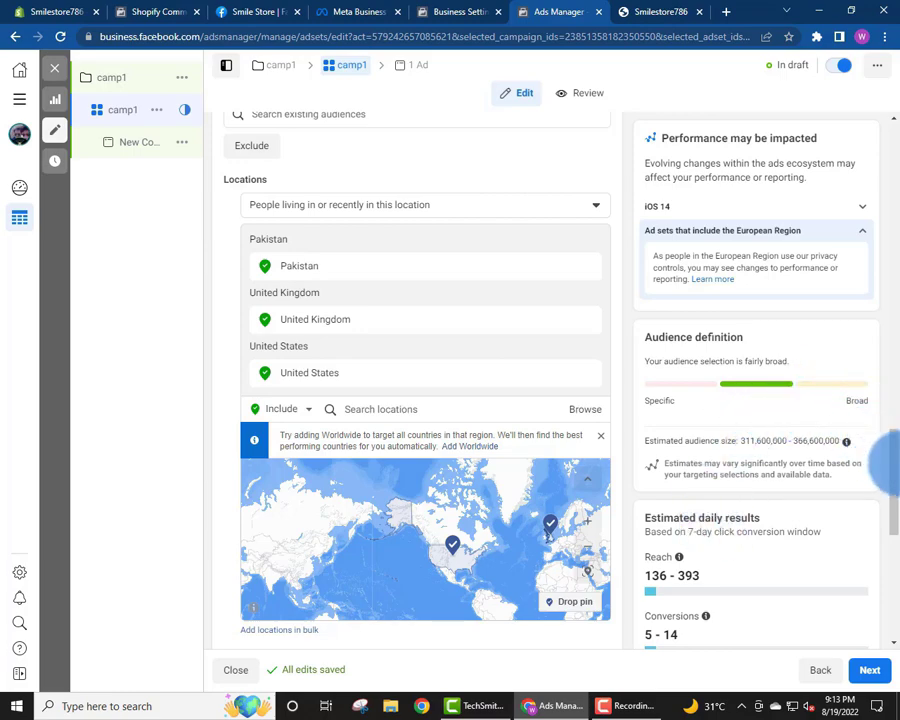
# Expand the additional audience options and review the age, gender, detailed targeting and language settings
pyautogui.scroll(-2, 882, 460)
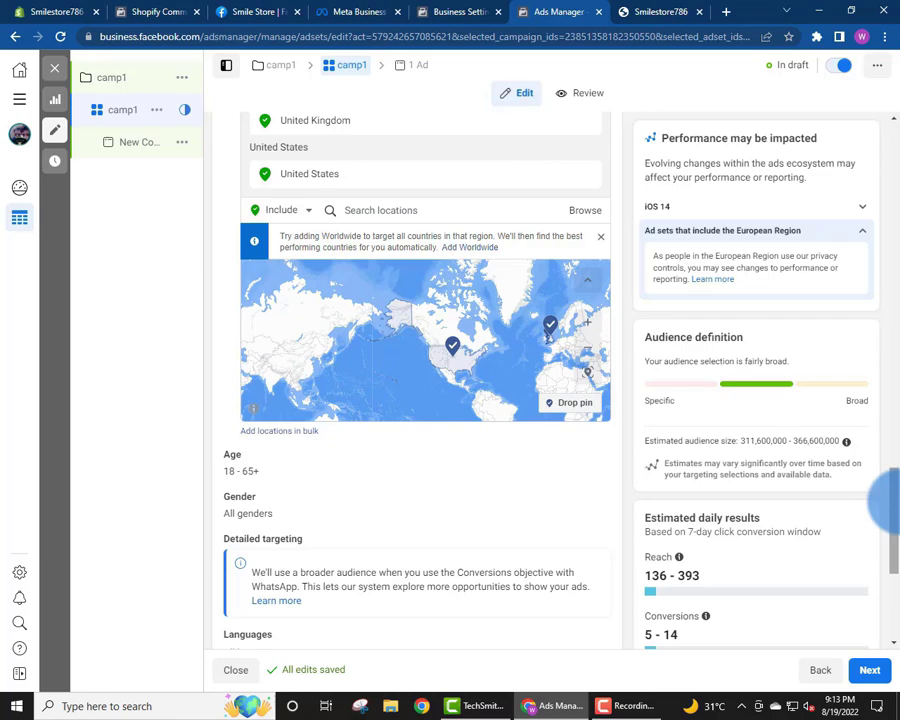
pyautogui.scroll(-3, 506, 502)
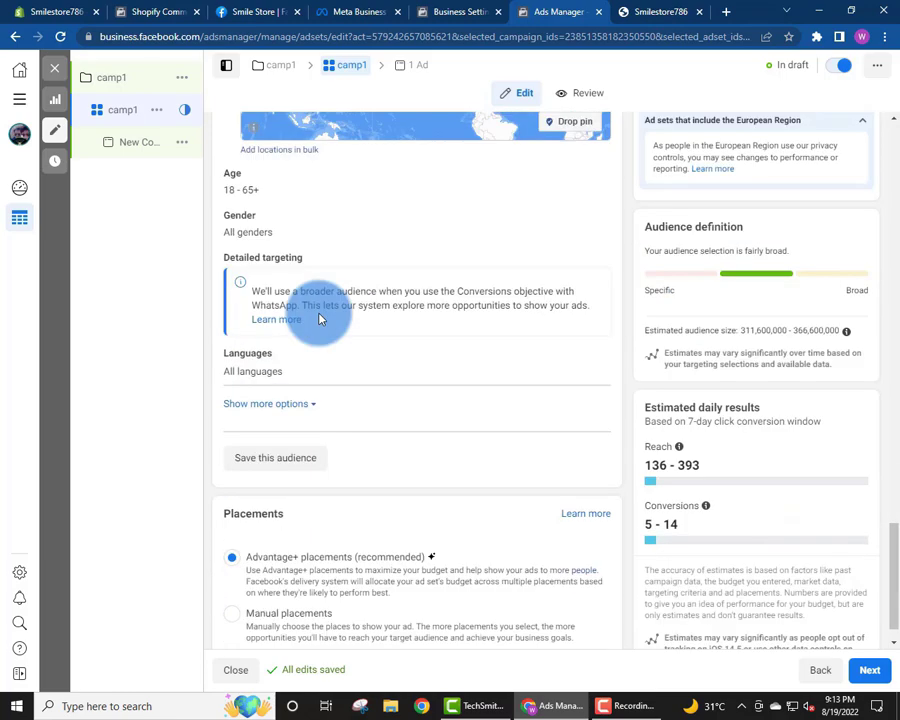
pyautogui.click(276, 404)
pyautogui.scroll(-5, 330, 408)
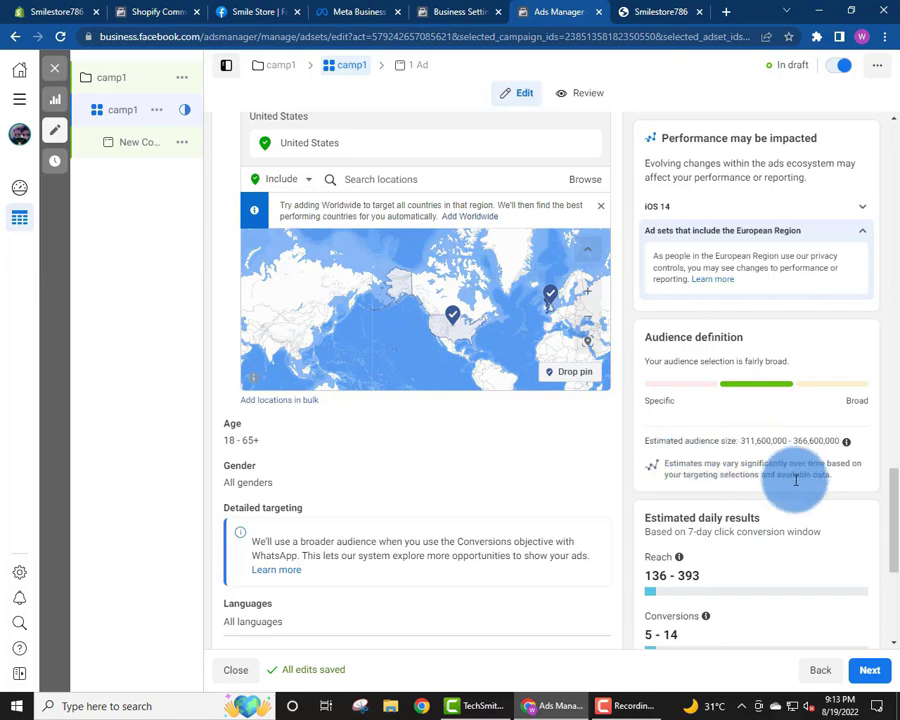
pyautogui.scroll(-1, 893, 525)
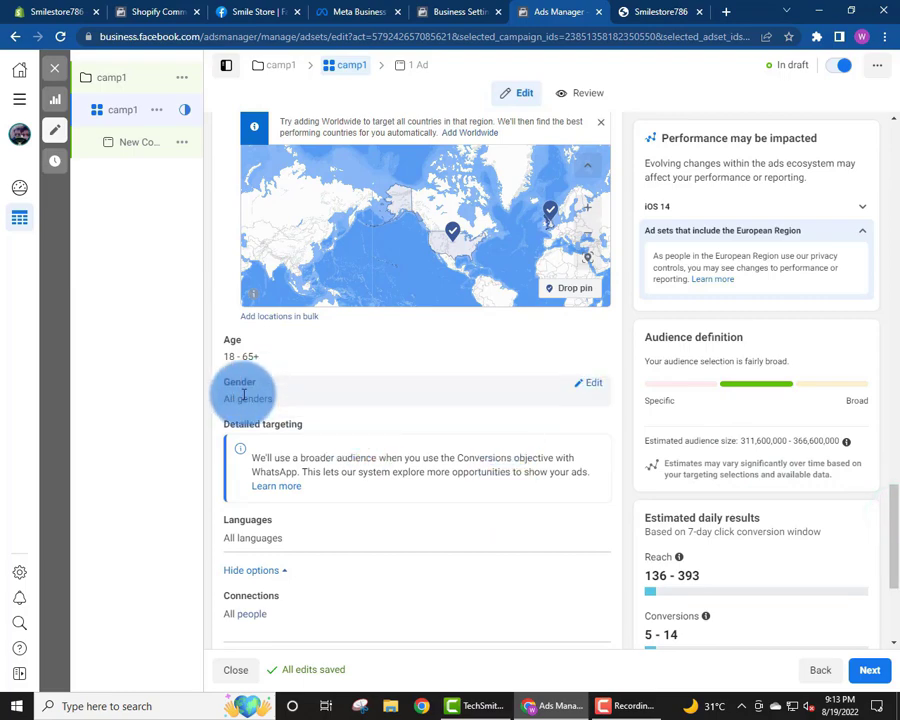
pyautogui.moveTo(265, 388)
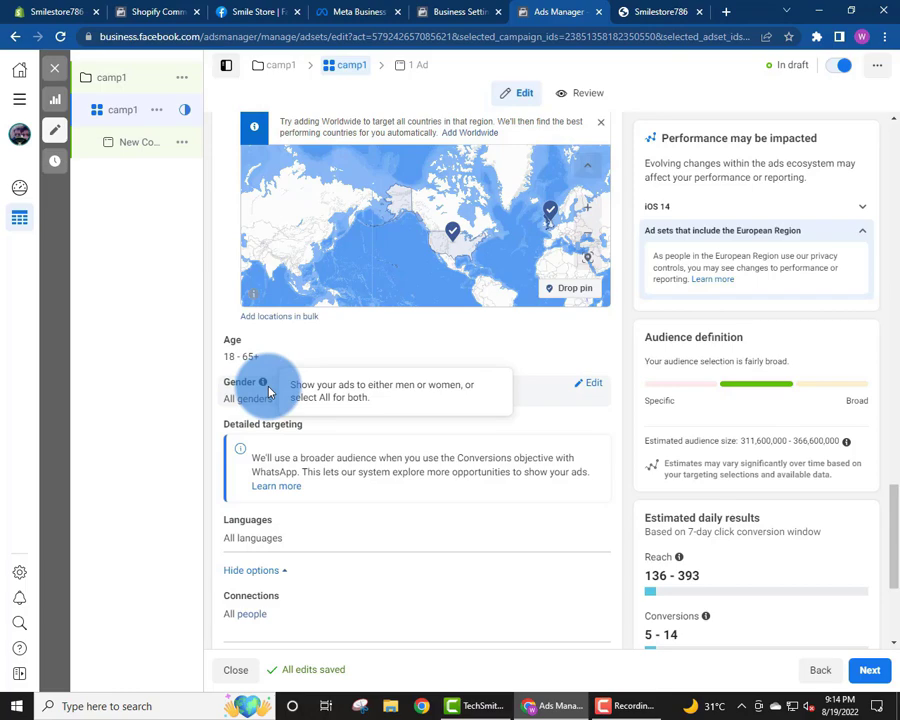
pyautogui.moveTo(227, 357); pyautogui.dragTo(258, 358)
pyautogui.click(274, 360)
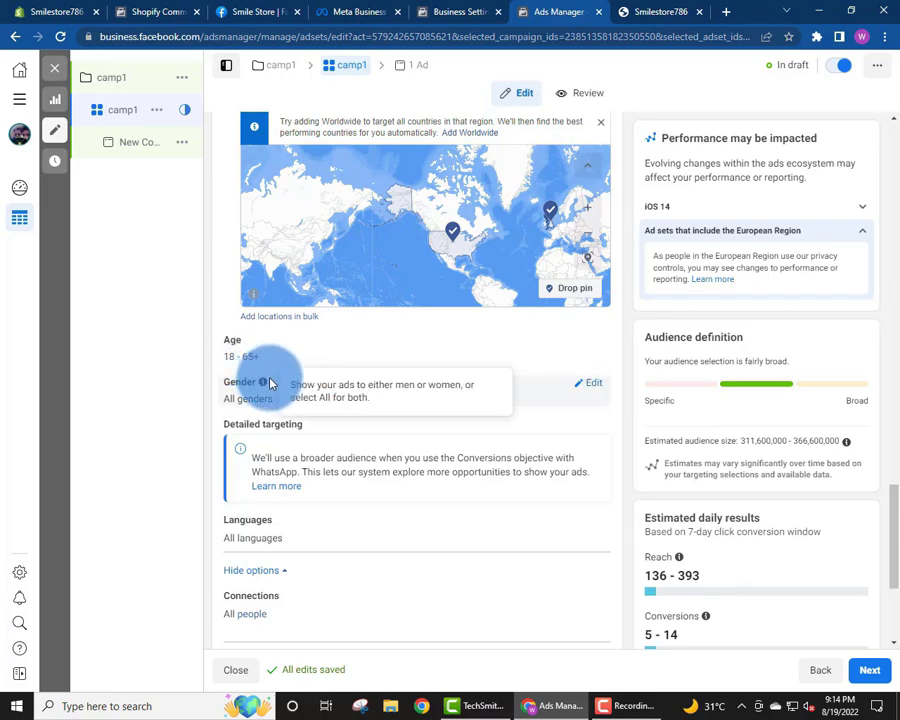
# Switch the ad set's placements from Advantage+ to Manual placements
pyautogui.scroll(-2, 354, 453)
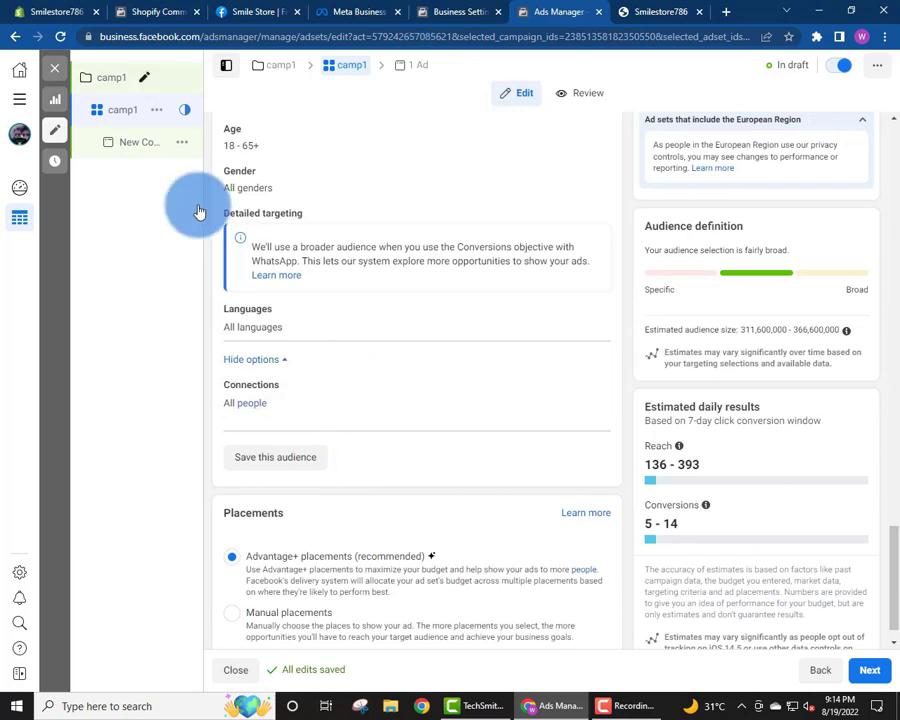
pyautogui.scroll(-1, 285, 430)
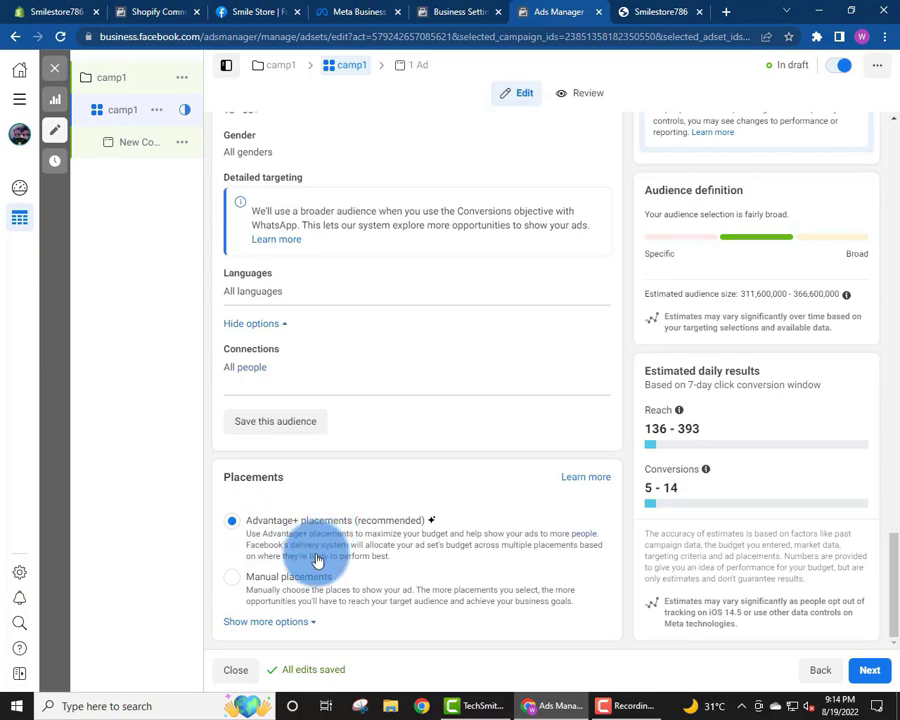
pyautogui.click(278, 586)
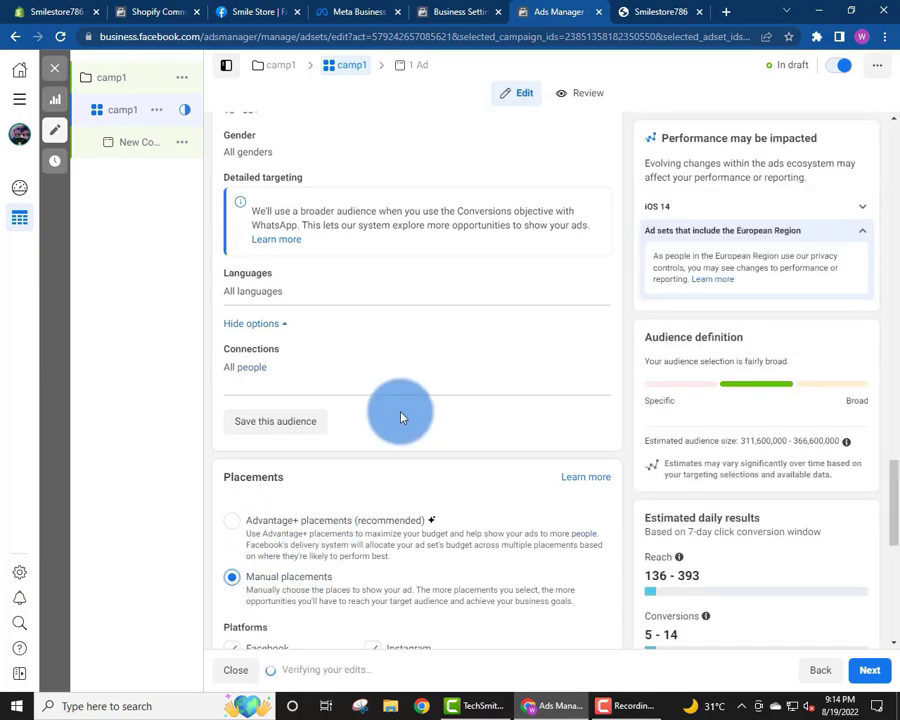
# Exclude Audience network from the ad set's platforms, keeping Facebook and Instagram, and review the individual placements
pyautogui.scroll(-5, 398, 414)
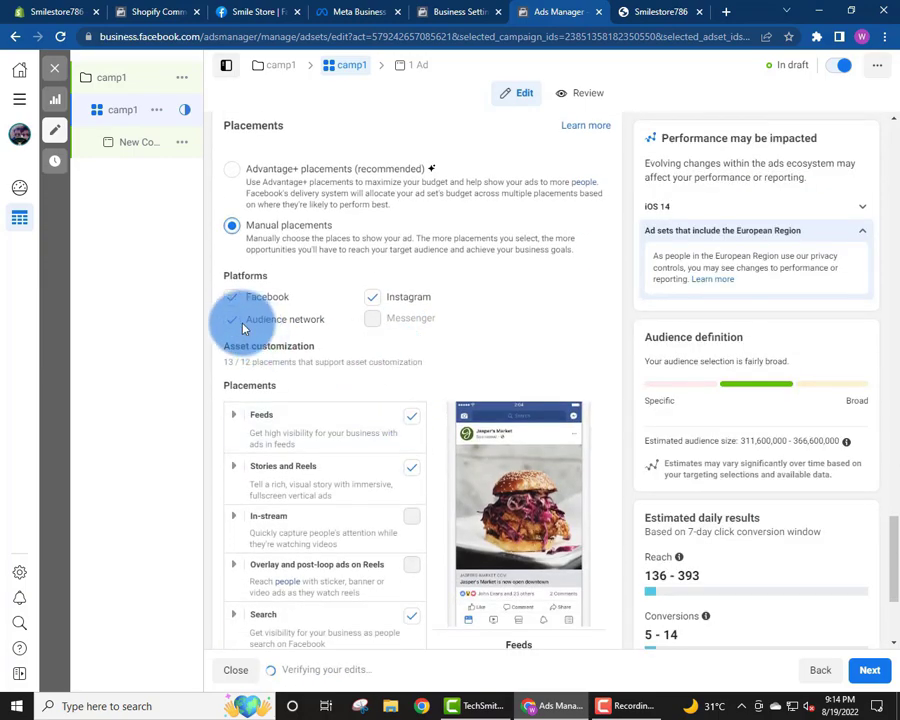
pyautogui.click(232, 321)
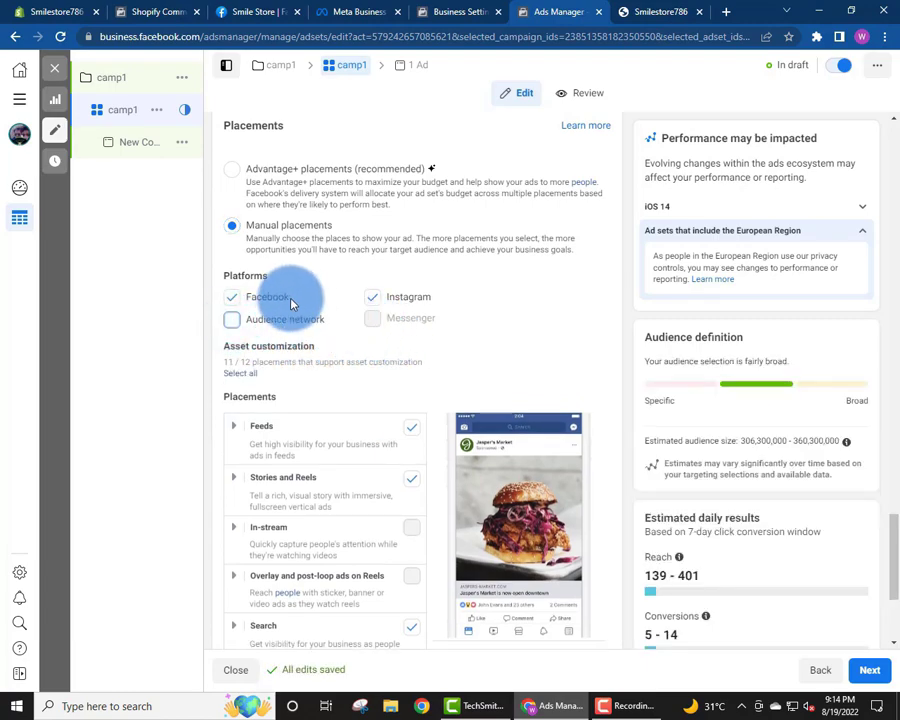
pyautogui.click(400, 304)
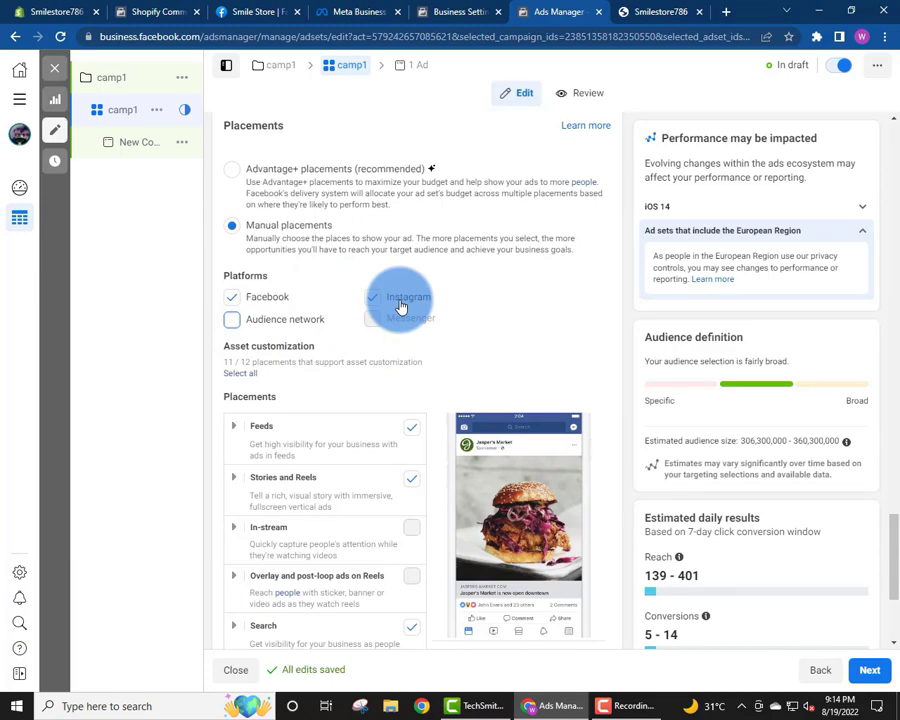
pyautogui.scroll(-3, 401, 368)
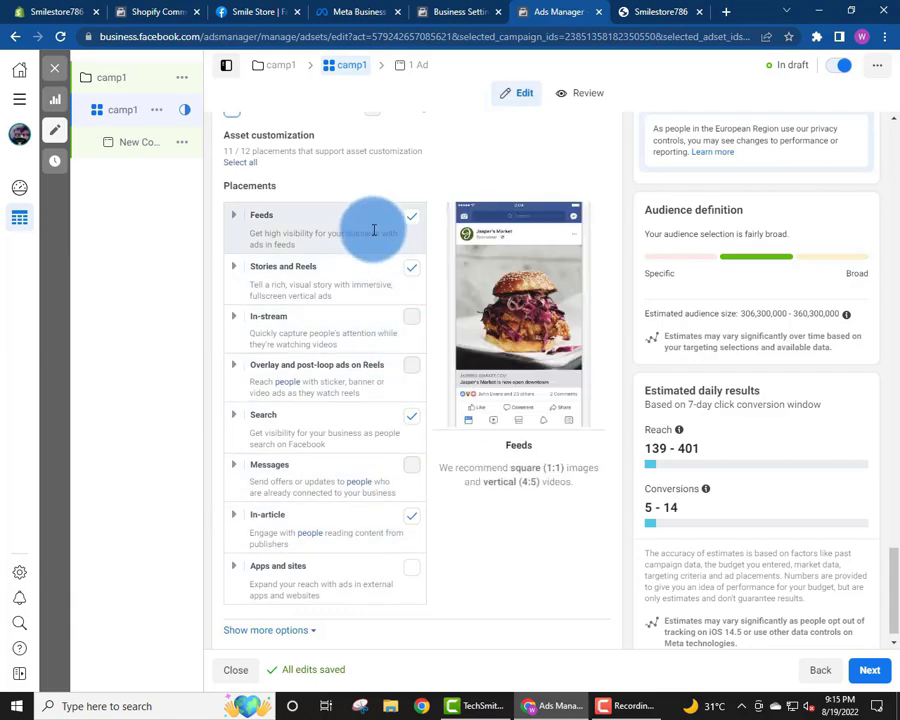
pyautogui.scroll(3, 376, 240)
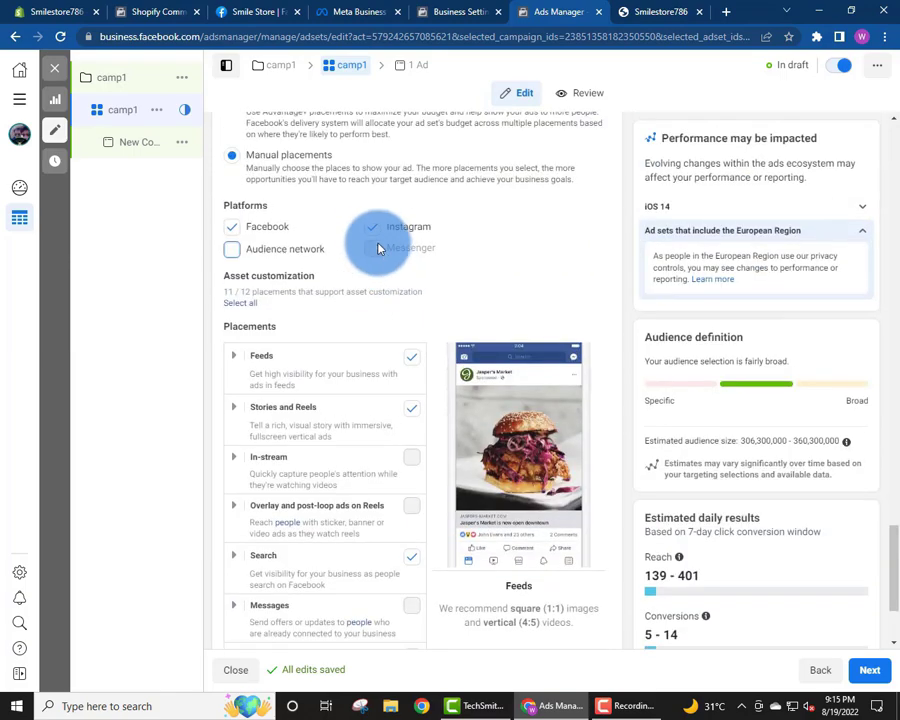
pyautogui.scroll(-3, 420, 270)
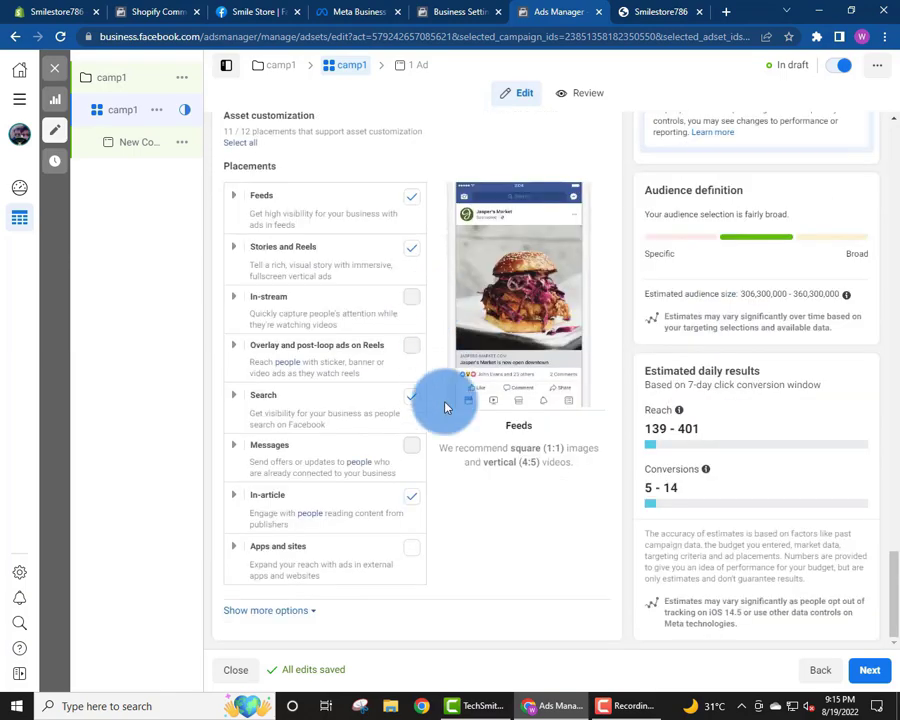
# Continue to the New Conversions Ad and choose Smile Store as its Facebook Page
pyautogui.click(871, 671)
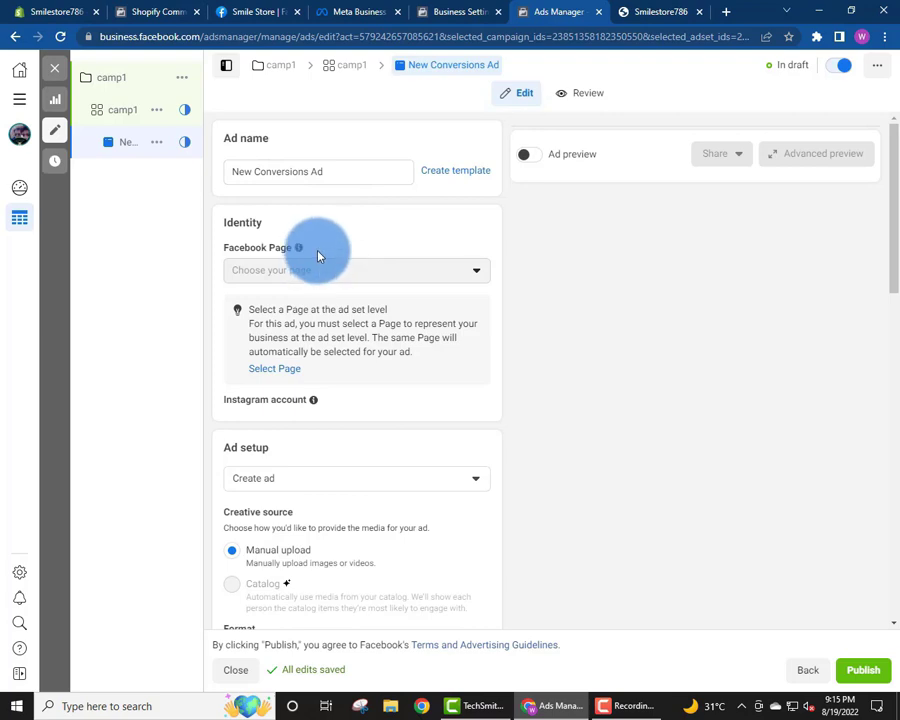
pyautogui.doubleClick(262, 248)
pyautogui.click(260, 249)
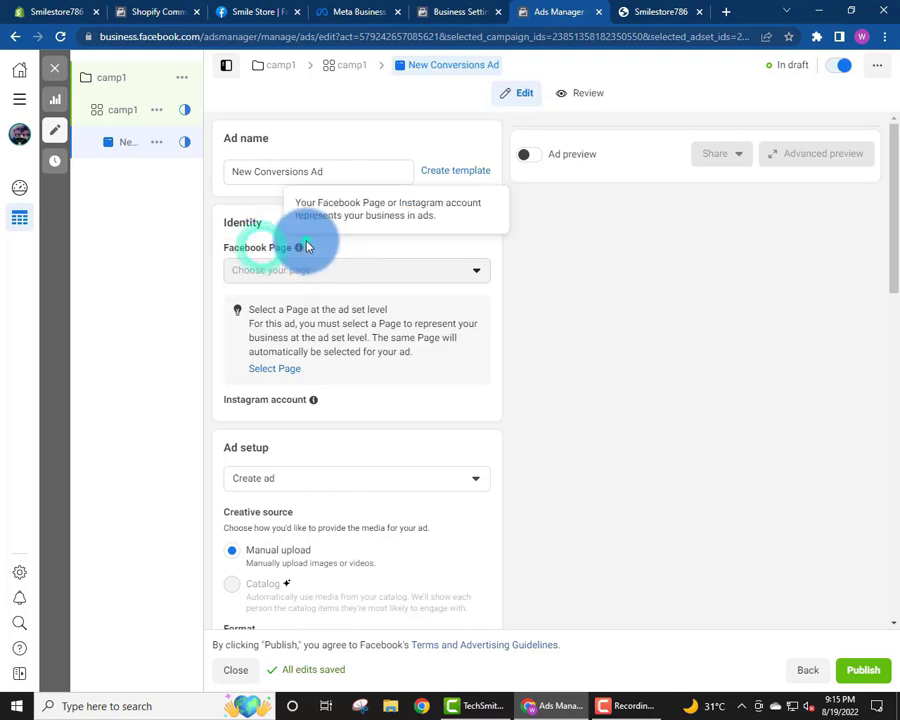
pyautogui.click(306, 243)
pyautogui.click(348, 247)
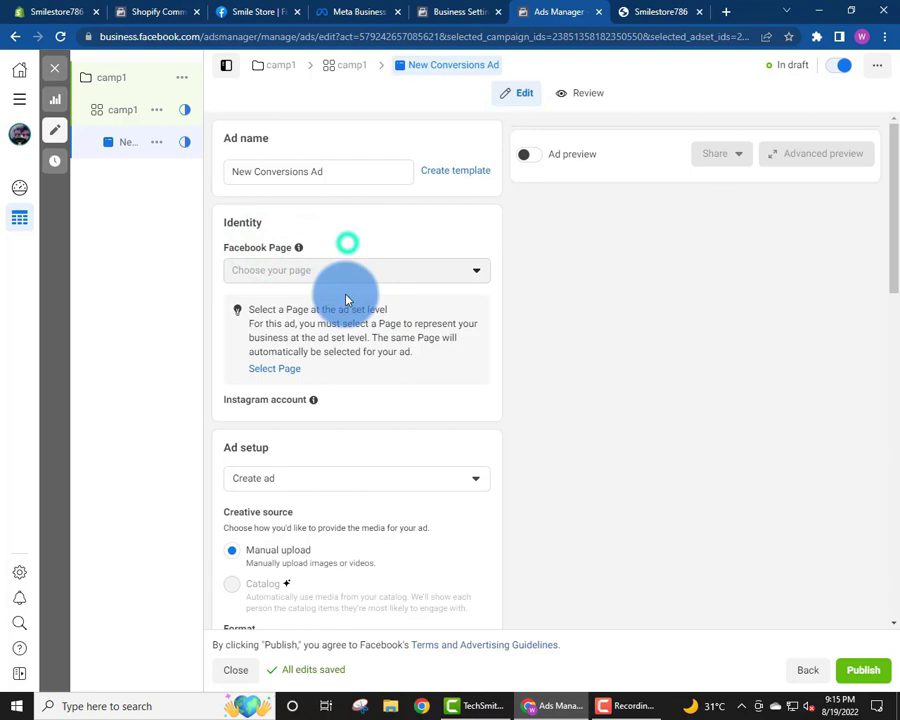
pyautogui.click(283, 370)
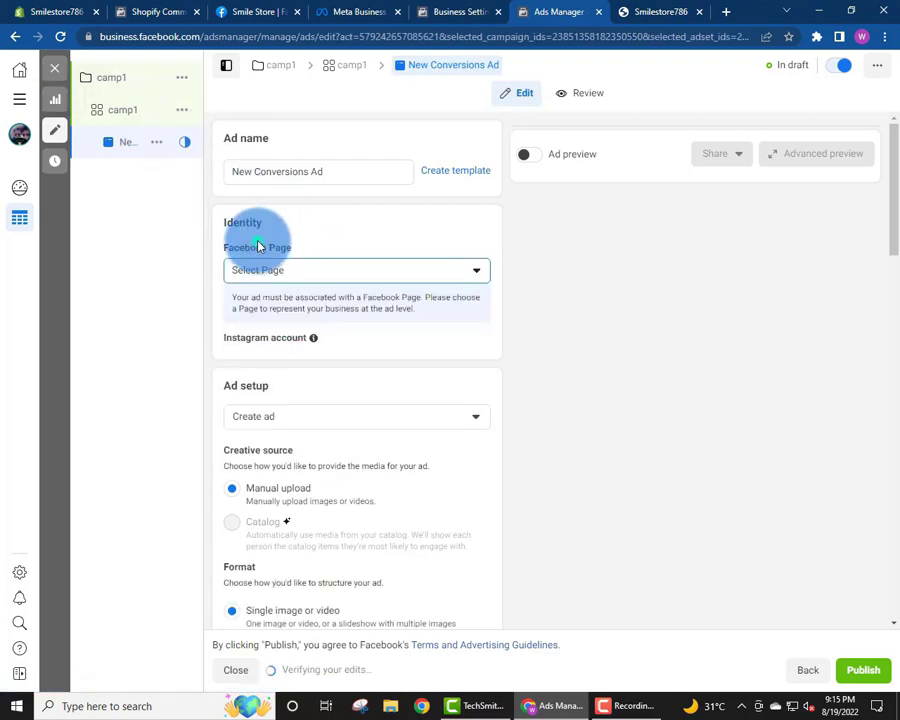
pyautogui.click(282, 272)
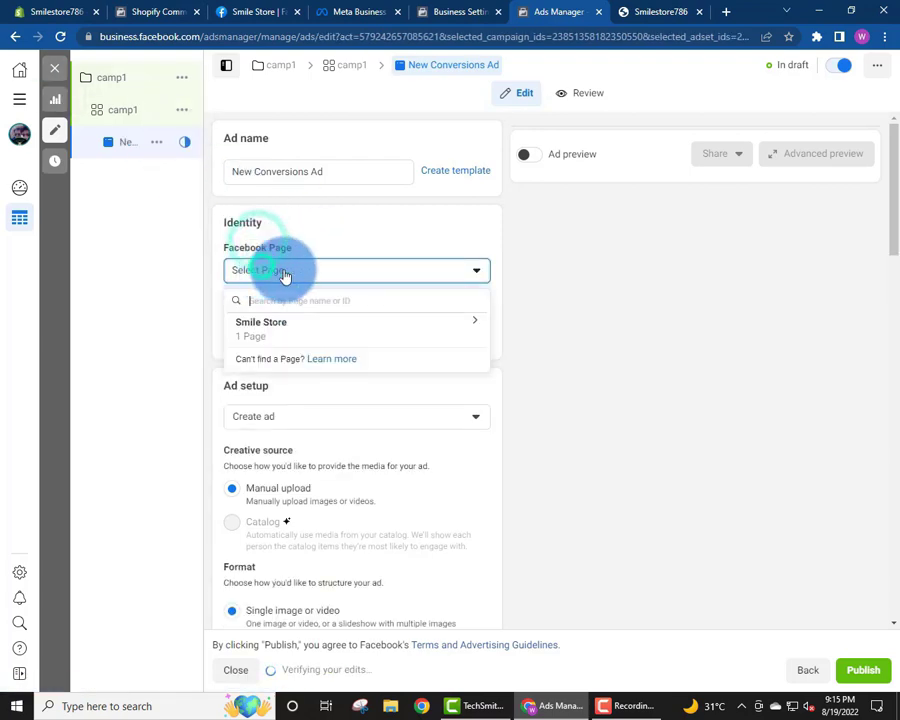
pyautogui.click(285, 335)
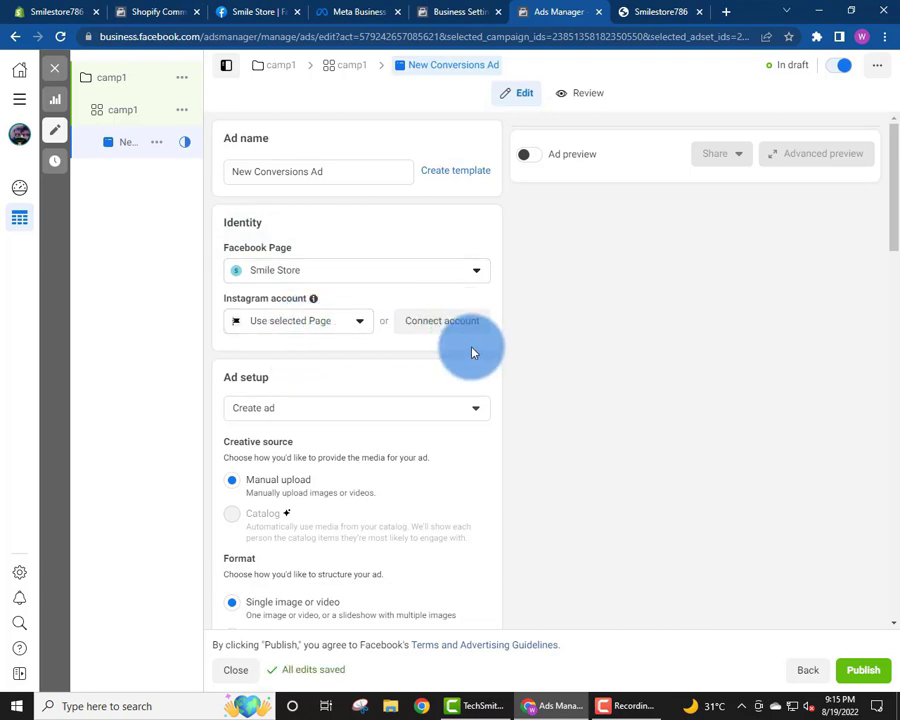
# Set the ad setup to Use existing post
pyautogui.scroll(-1, 498, 376)
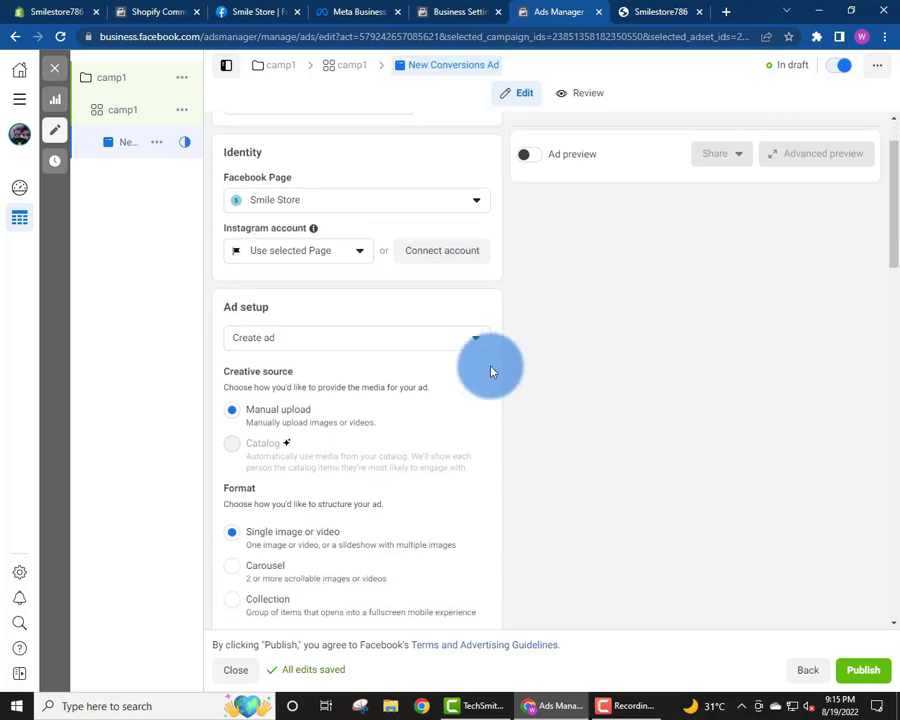
pyautogui.scroll(1, 404, 386)
pyautogui.scroll(-2, 432, 386)
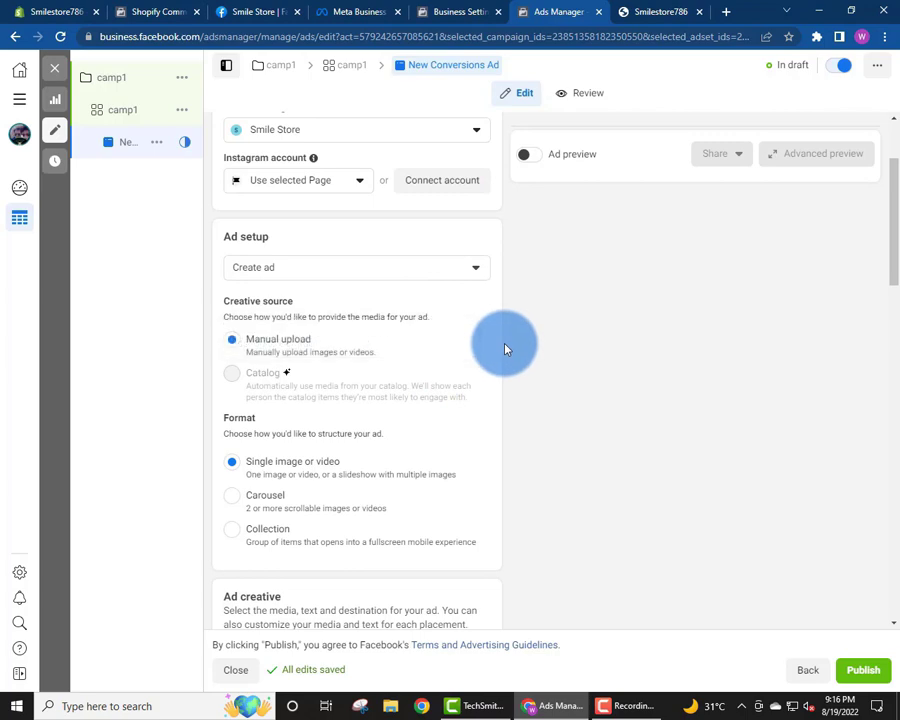
pyautogui.click(404, 264)
pyautogui.click(547, 323)
pyautogui.click(406, 266)
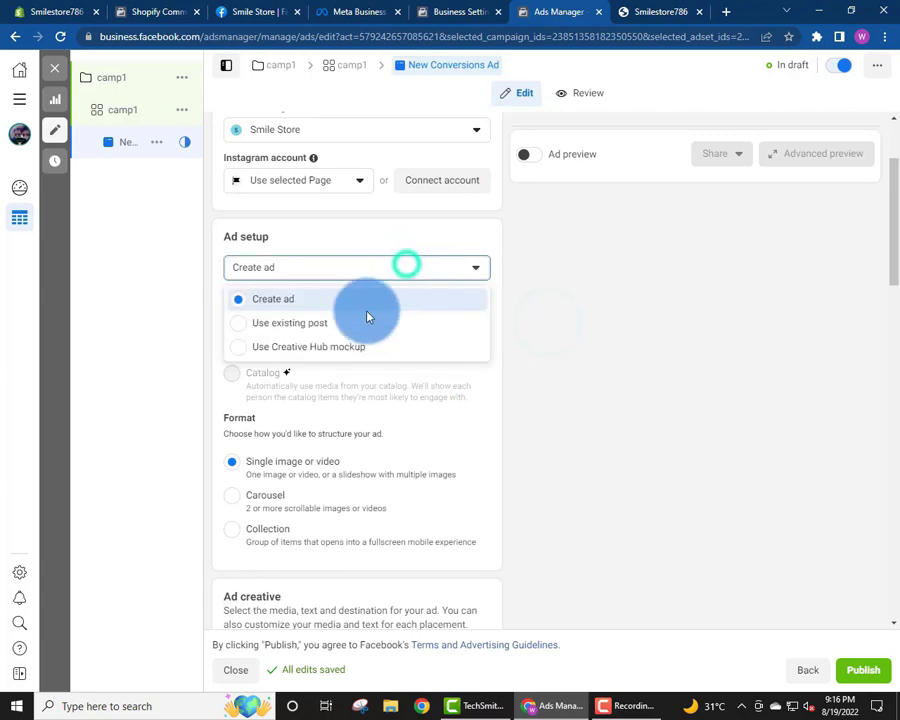
pyautogui.click(322, 321)
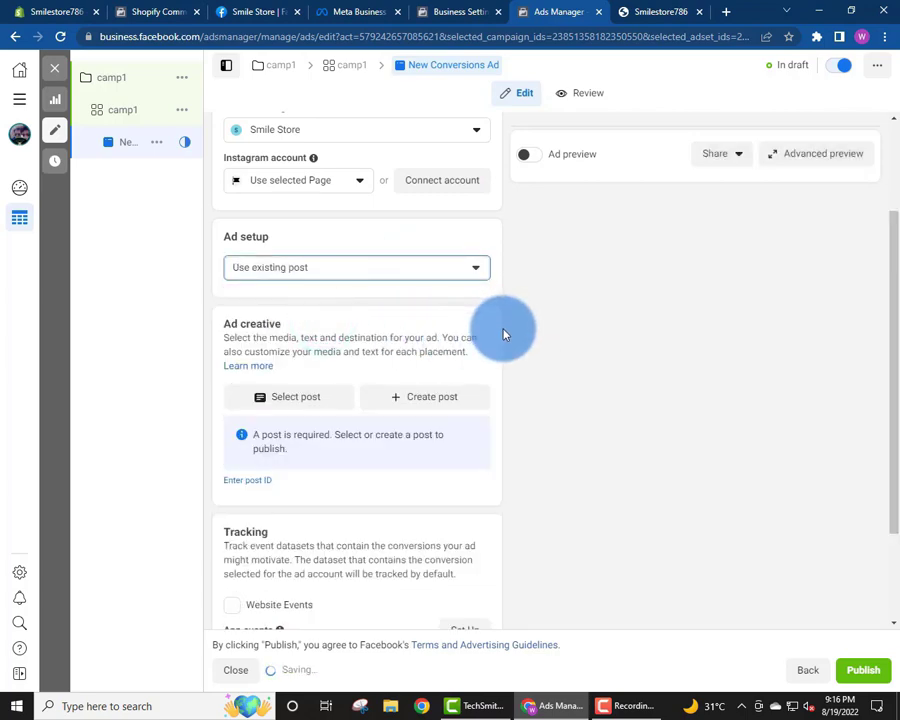
# Select the Facebook post "AMAZING GADGETS !! 2022" as the ad creative
pyautogui.scroll(-1, 504, 336)
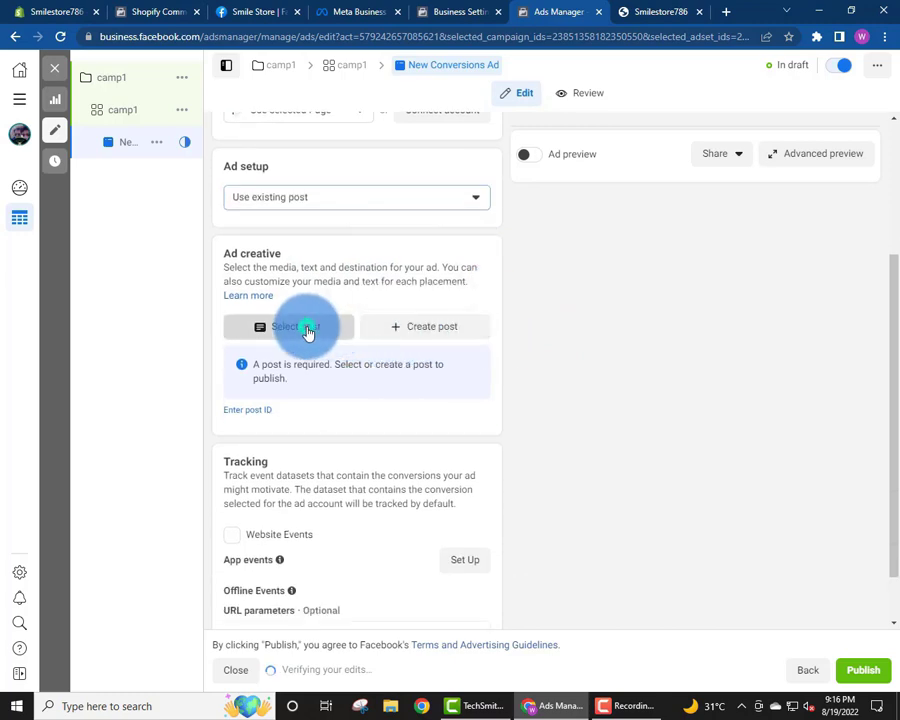
pyautogui.click(304, 326)
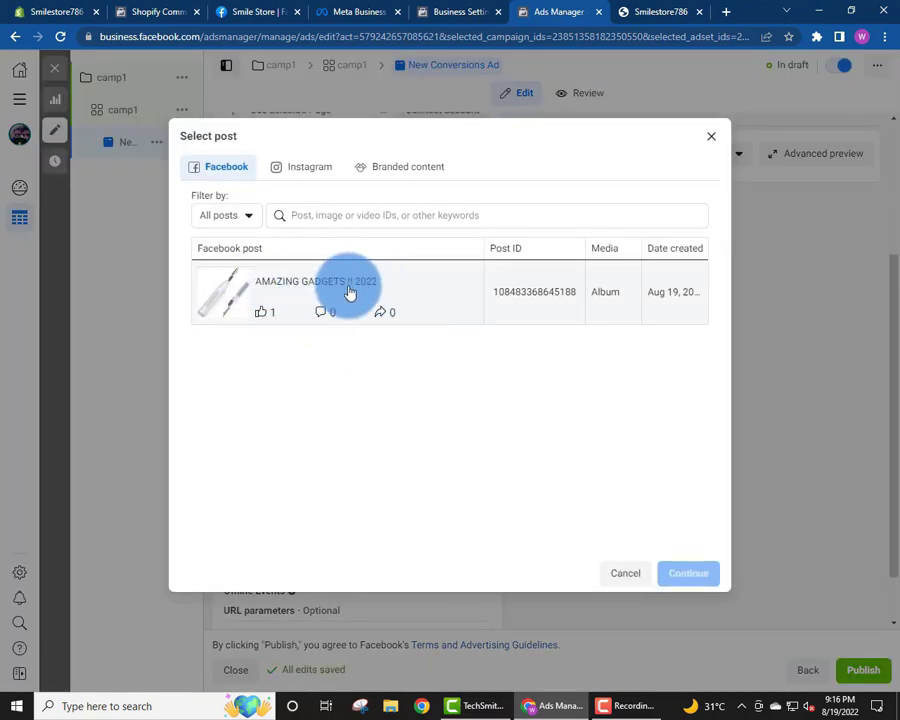
pyautogui.click(295, 287)
pyautogui.click(687, 572)
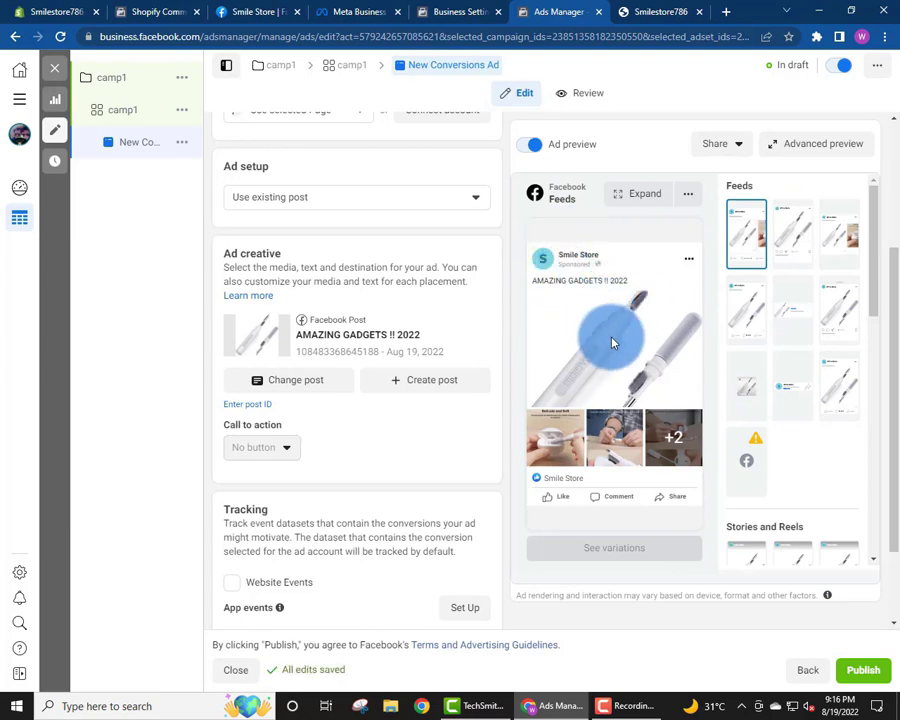
# Examine the ad preview, the tracking options and the call-to-action guidance for the selected post
pyautogui.moveTo(185, 418)
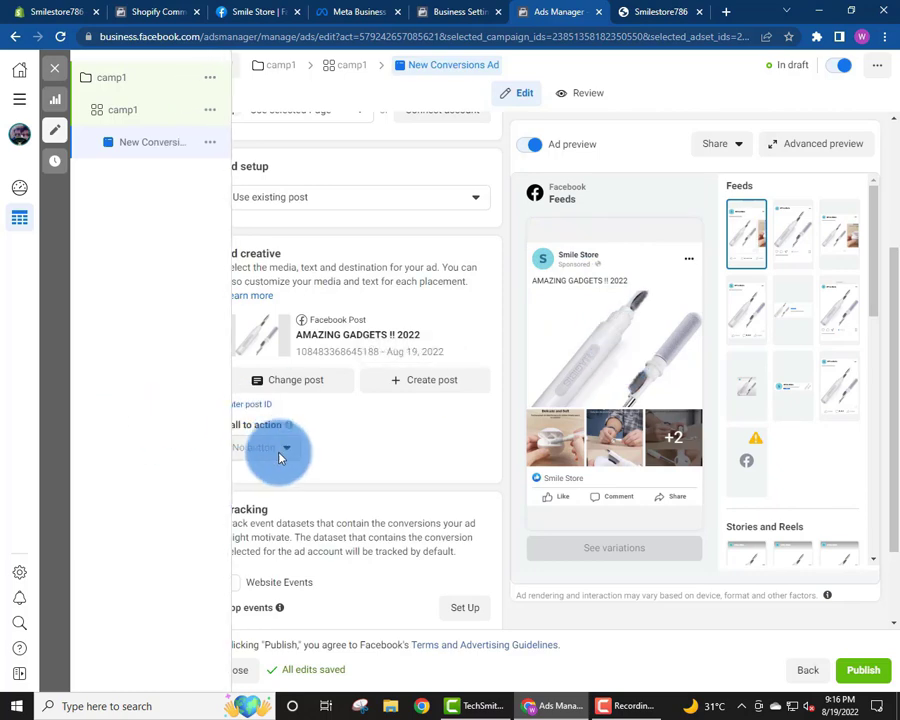
pyautogui.scroll(-1, 402, 484)
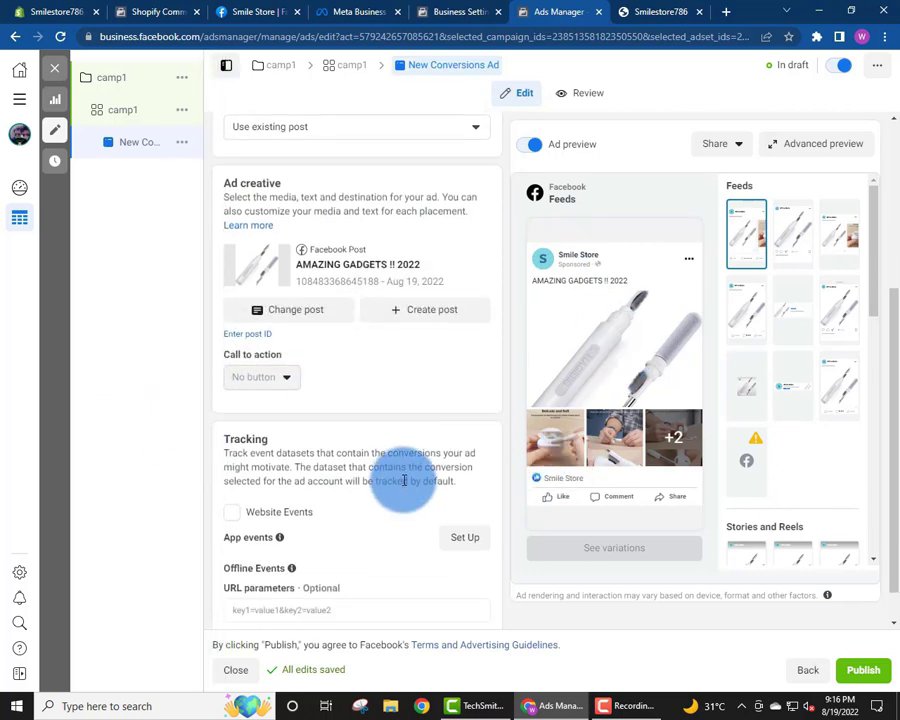
pyautogui.moveTo(623, 327)
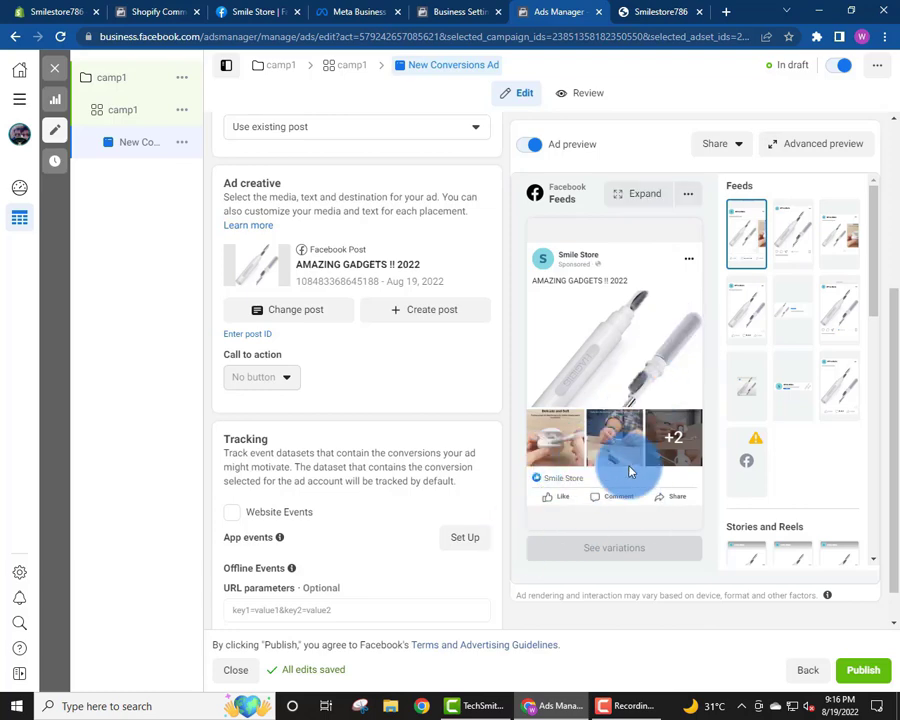
pyautogui.scroll(-1, 257, 479)
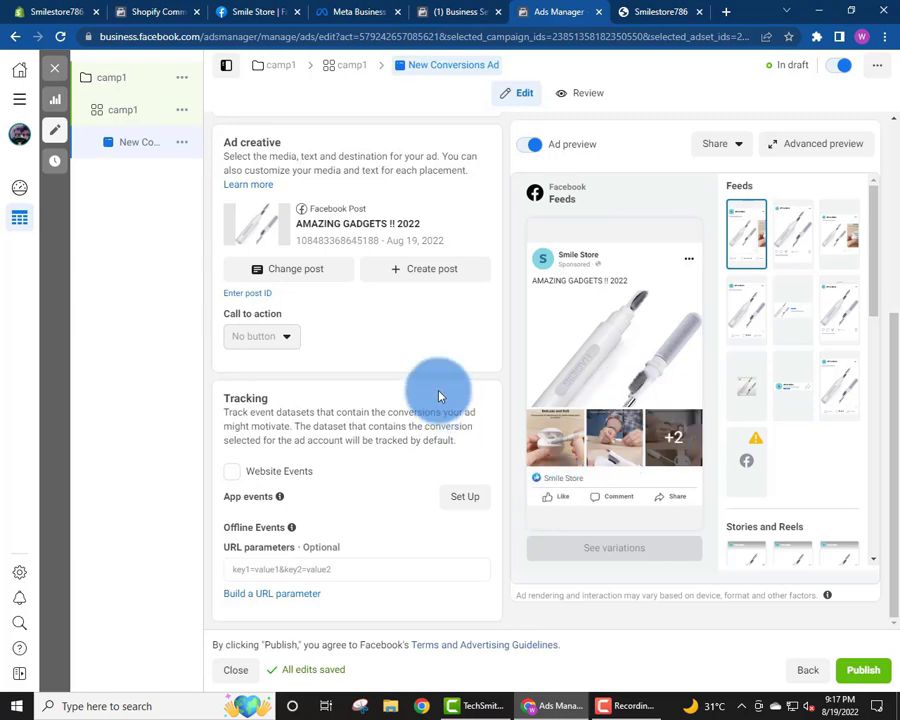
pyautogui.moveTo(281, 340)
pyautogui.click(333, 396)
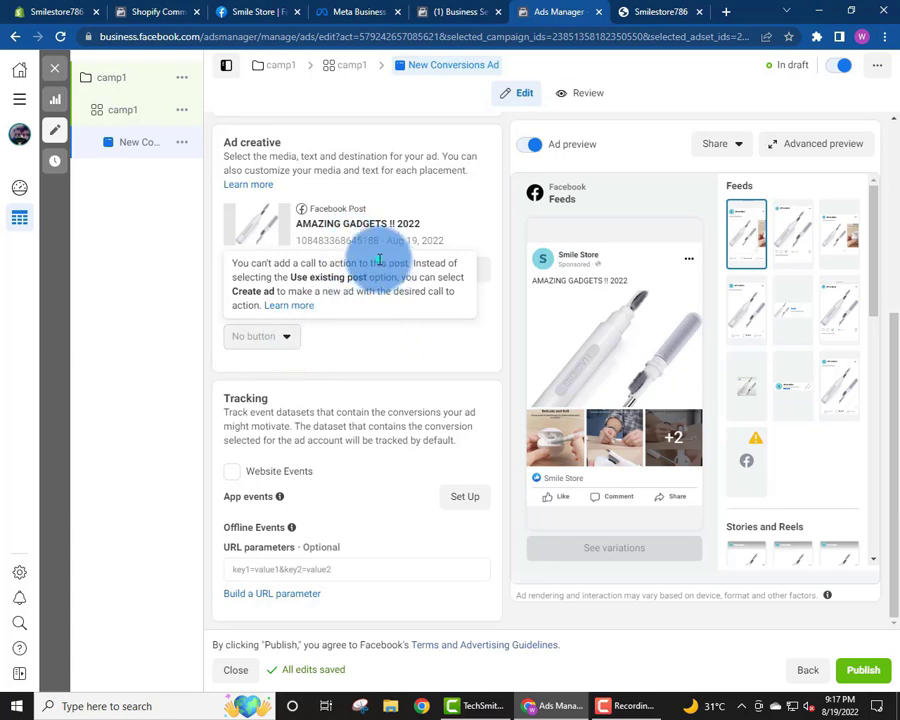
pyautogui.moveTo(379, 260); pyautogui.dragTo(405, 311)
pyautogui.click(406, 327)
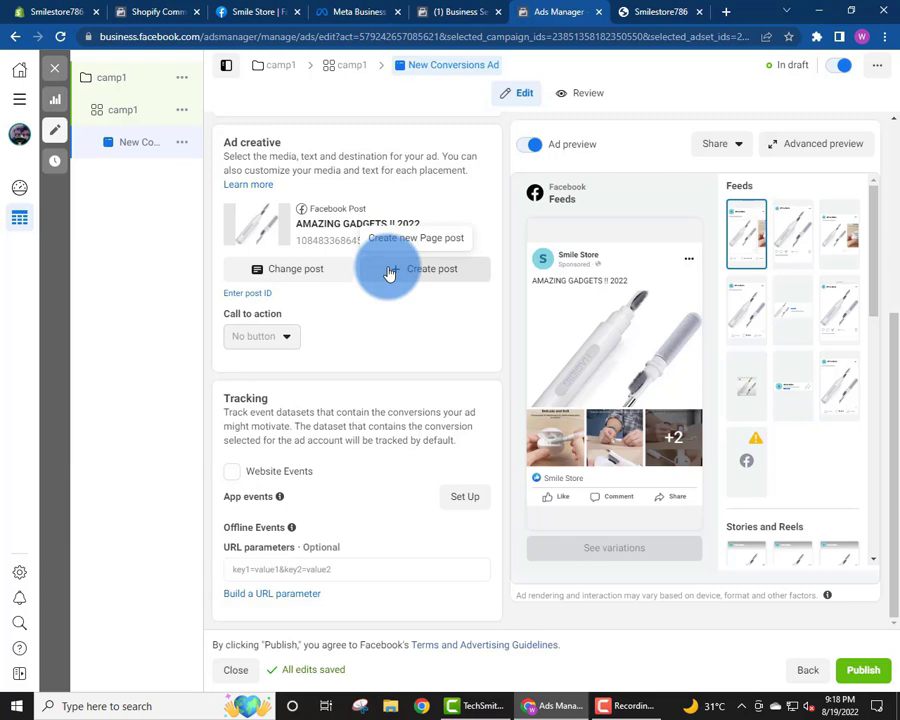
pyautogui.moveTo(619, 237)
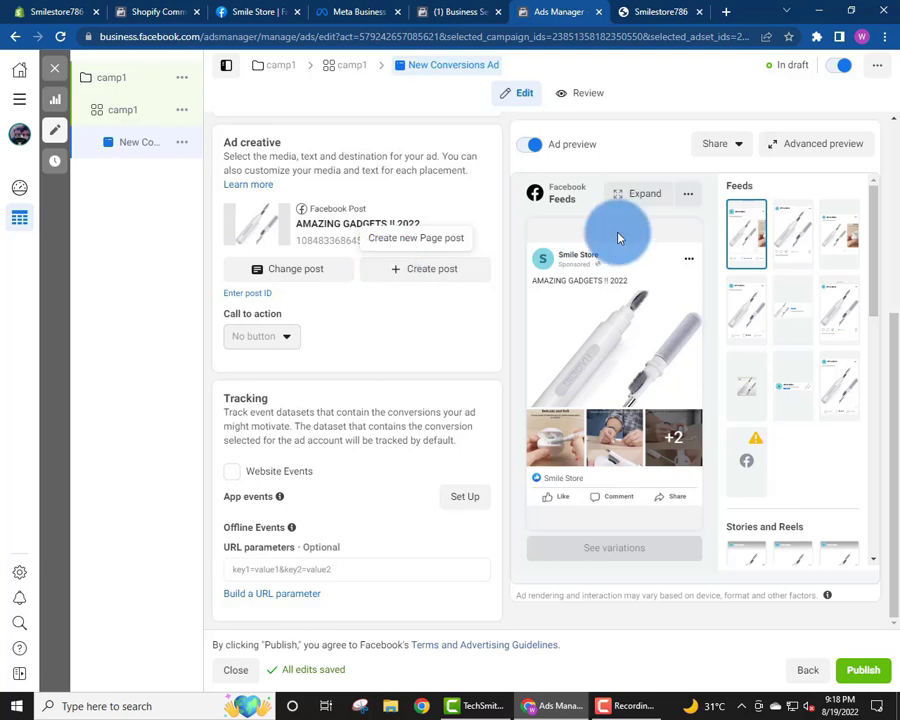